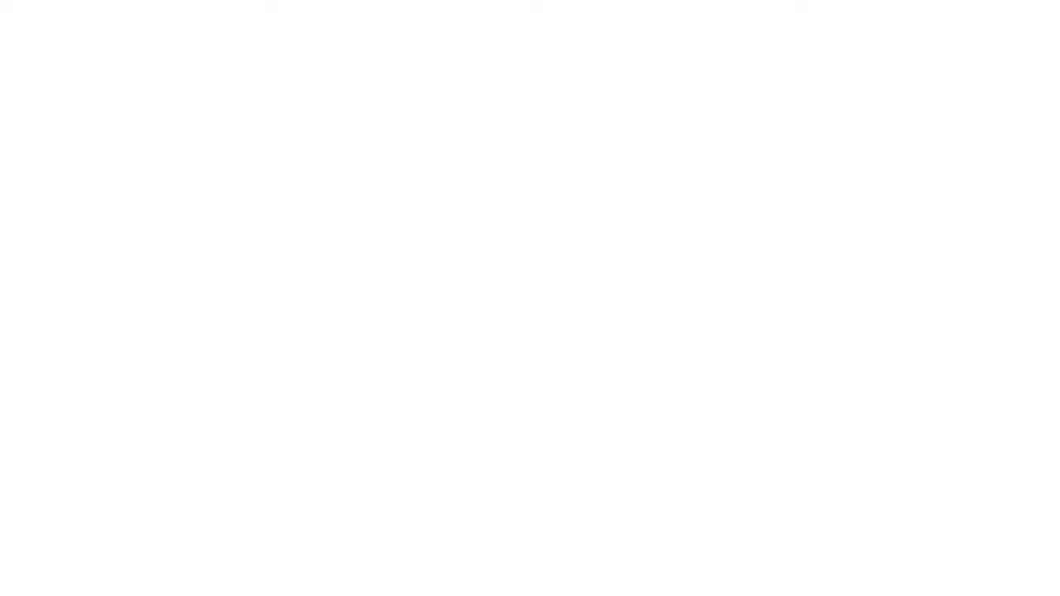
- Open Sketch1 on the Right Plane and start the Line tool from the S shortcut menu
click(98, 355)
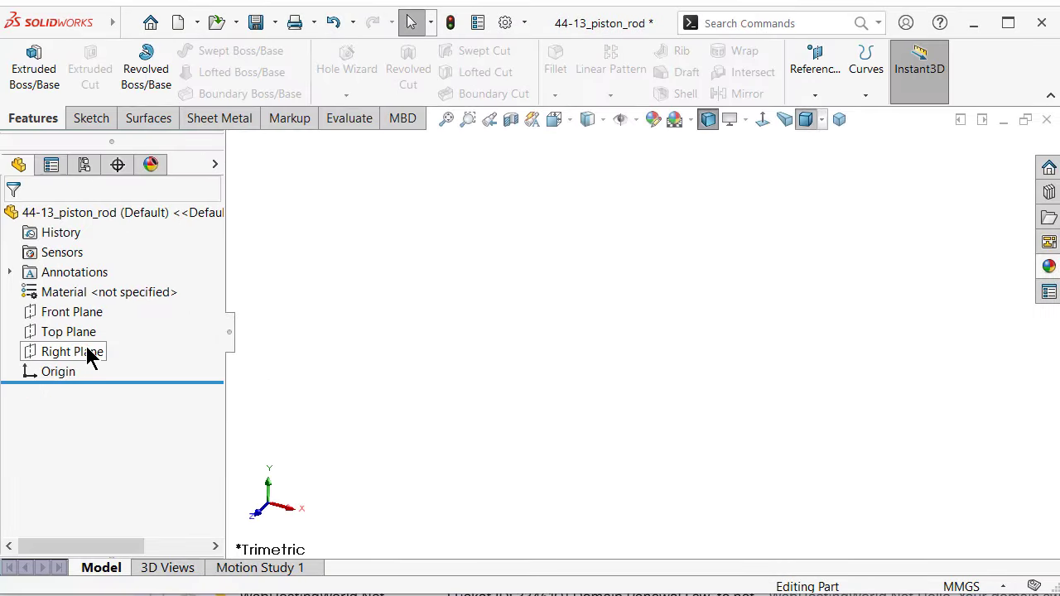
click(91, 351)
click(101, 330)
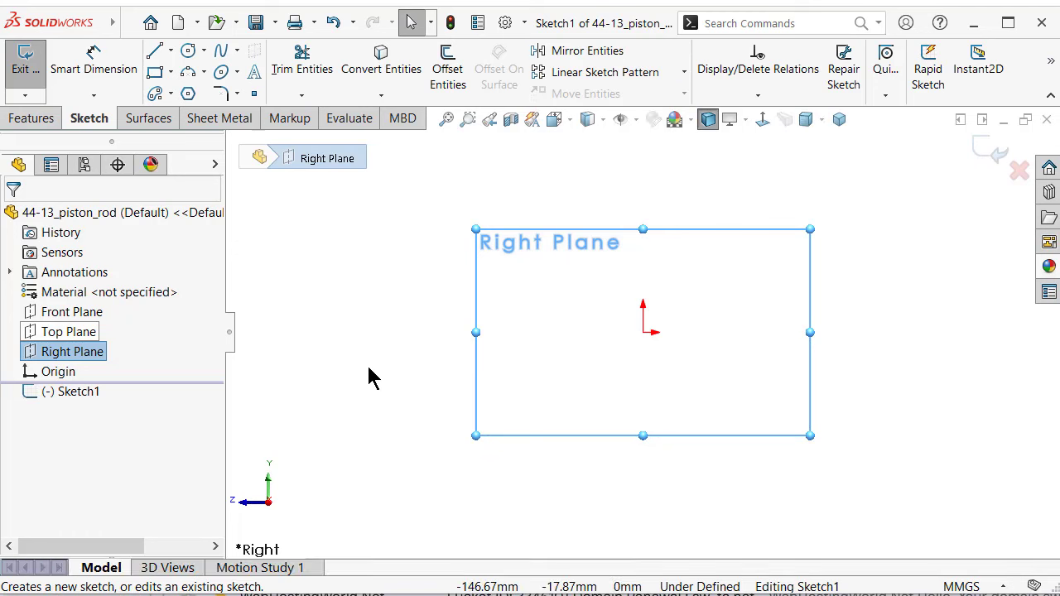
key(s)
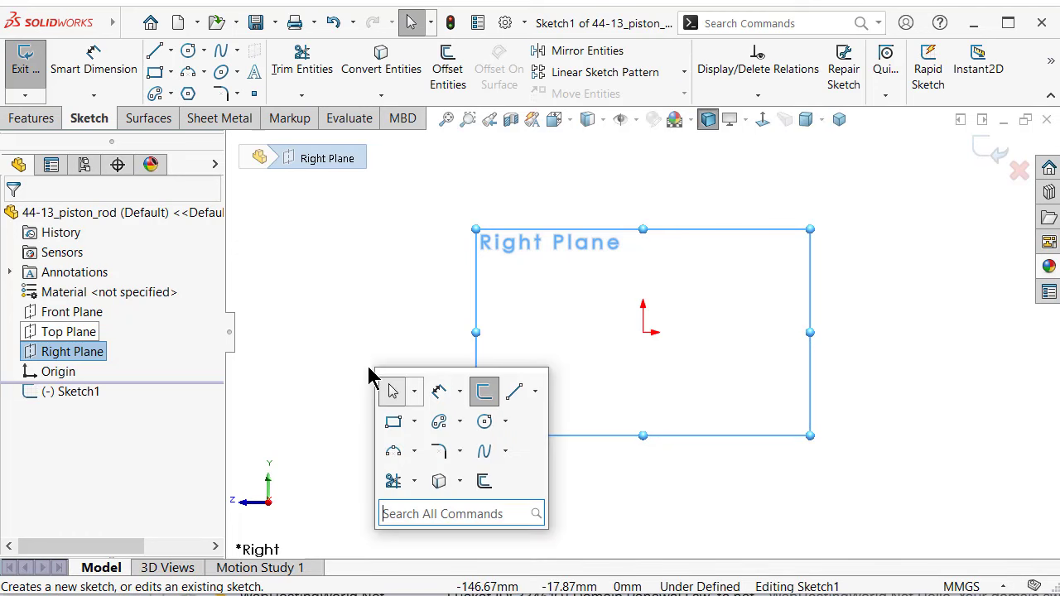
click(511, 391)
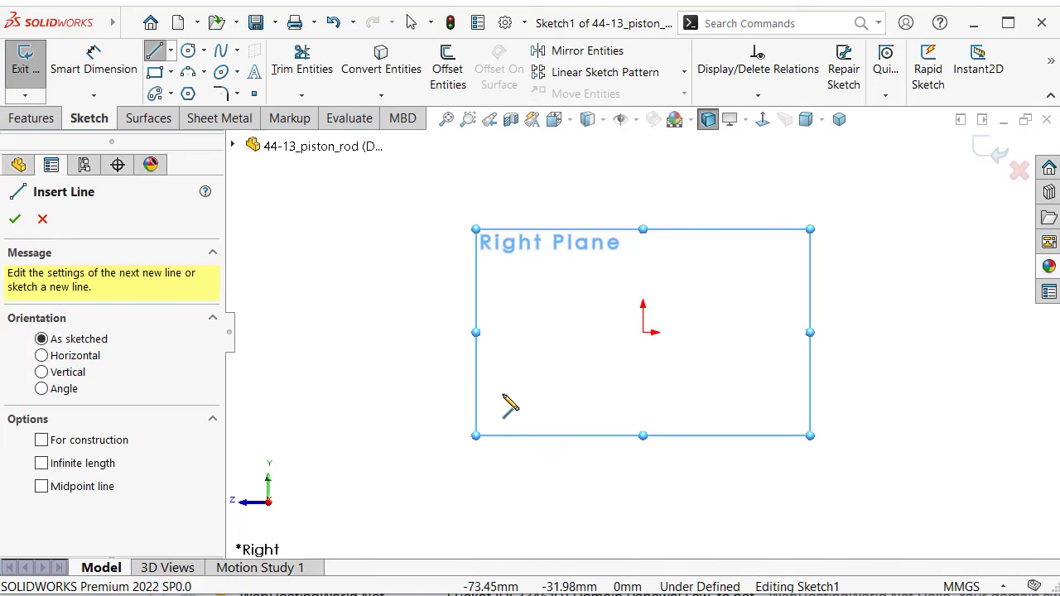
- Draw a horizontal base line from the sketch origin, ending at about 739.73 mm
click(643, 333)
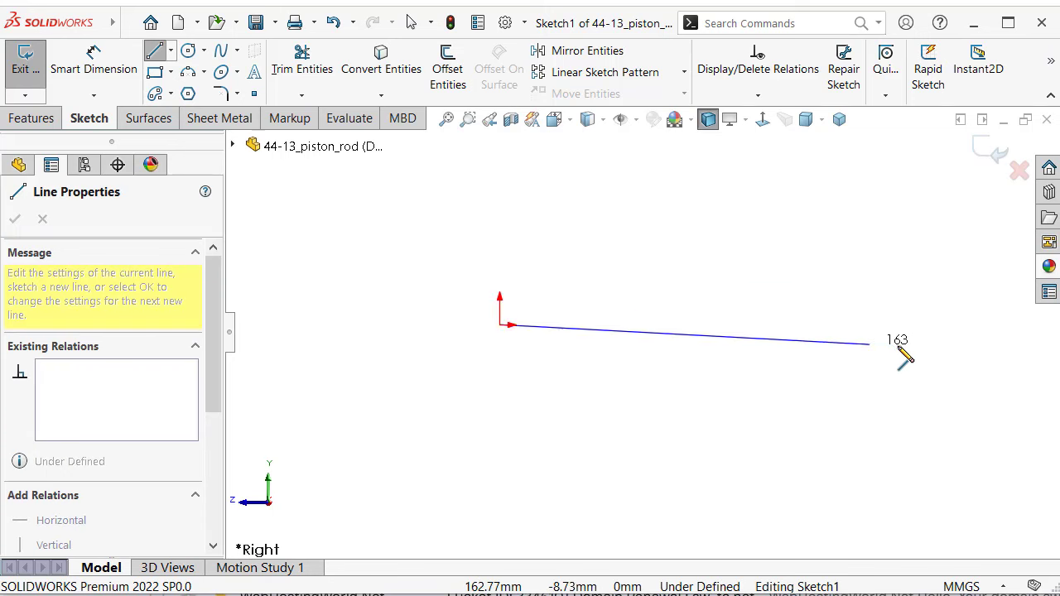
scroll(851, 339, up, 2)
scroll(852, 339, down, 1)
scroll(849, 339, down, 1)
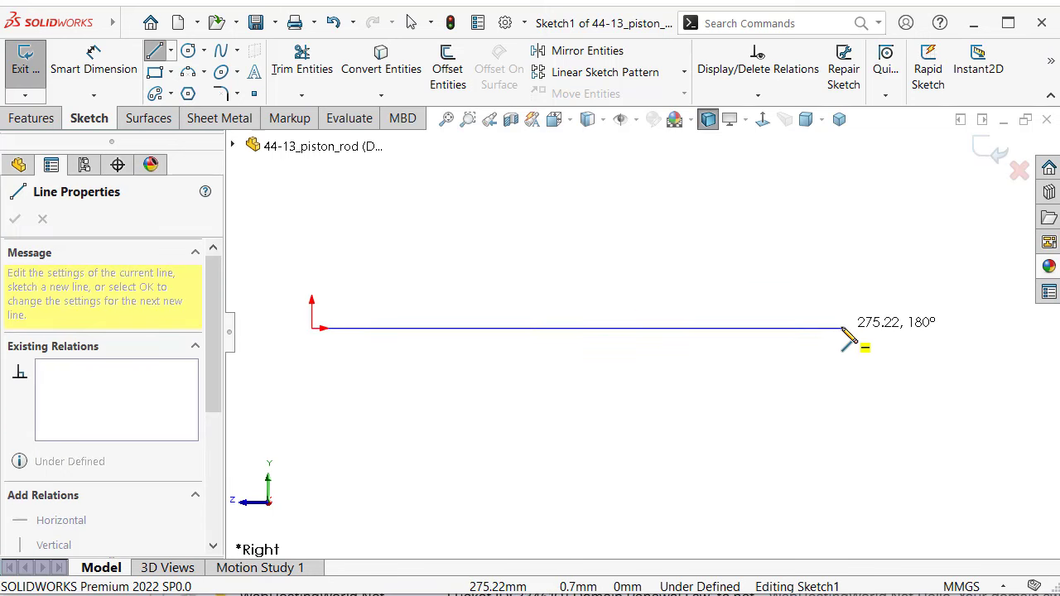
scroll(845, 329, up, 3)
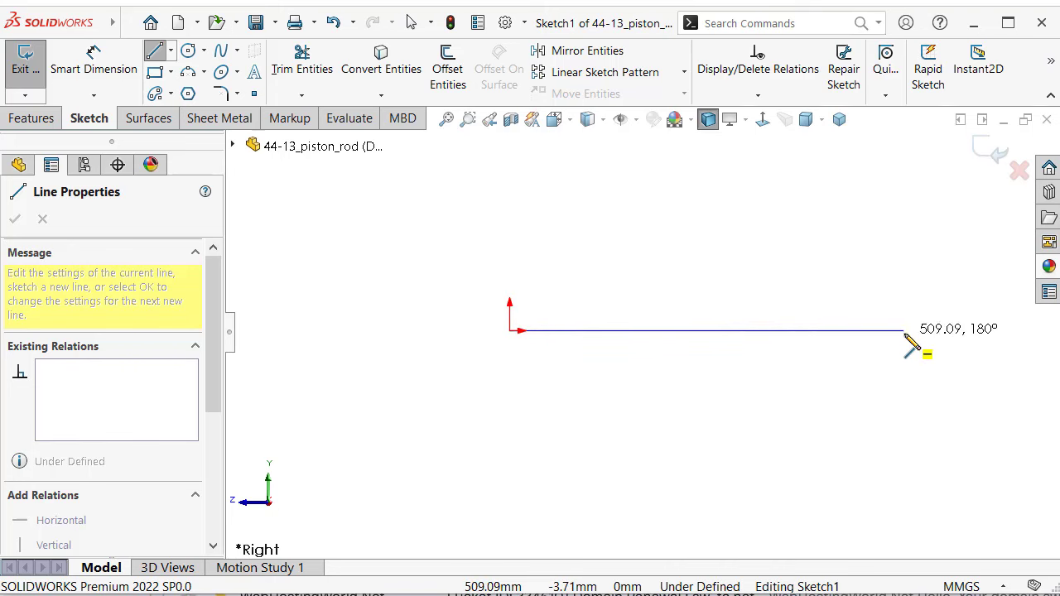
scroll(904, 333, up, 1)
scroll(903, 335, up, 2)
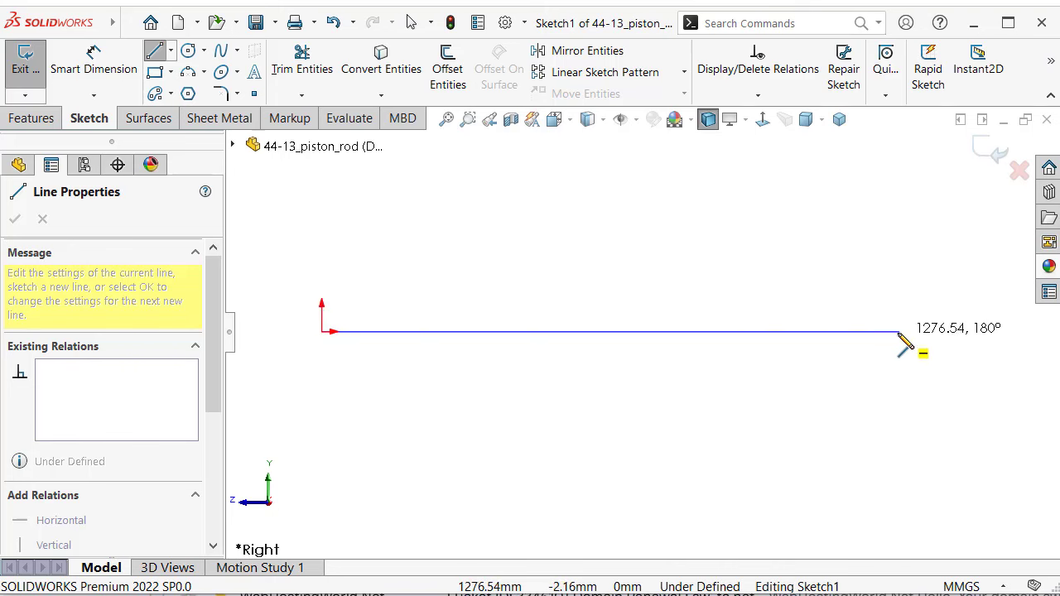
scroll(901, 335, down, 2)
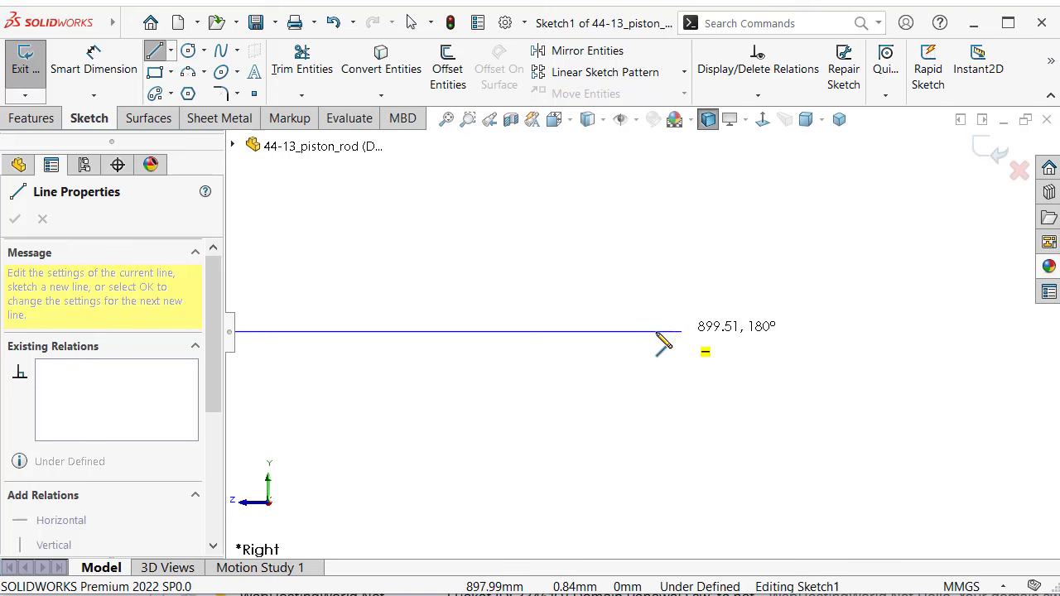
scroll(622, 344, up, 2)
scroll(680, 352, down, 1)
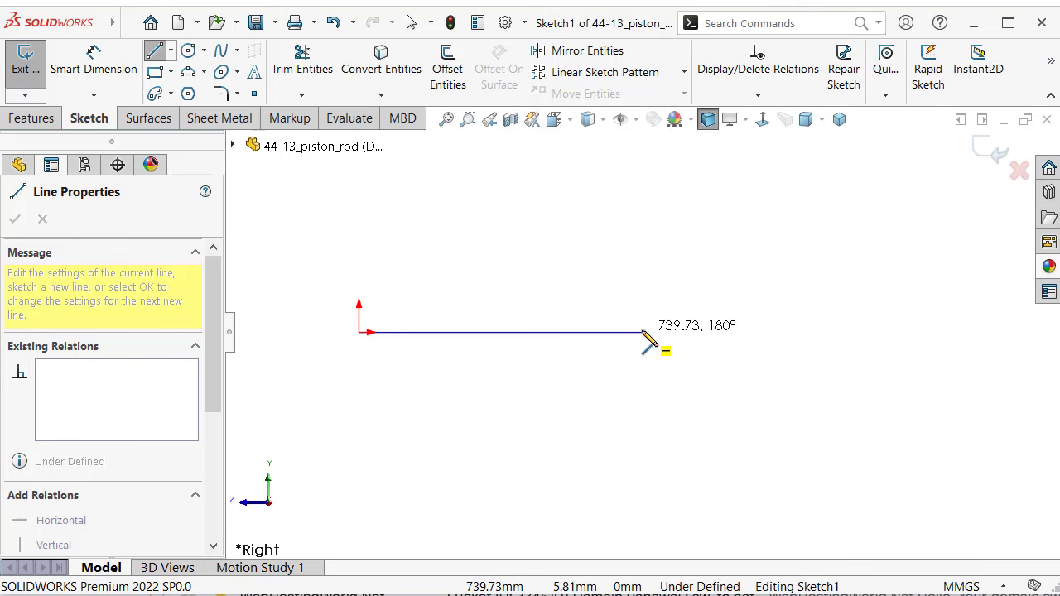
click(647, 332)
- Draw the rod's vertical end, the end section's top edge, a step down, and the long middle section
scroll(614, 328, down, 2)
scroll(609, 328, up, 2)
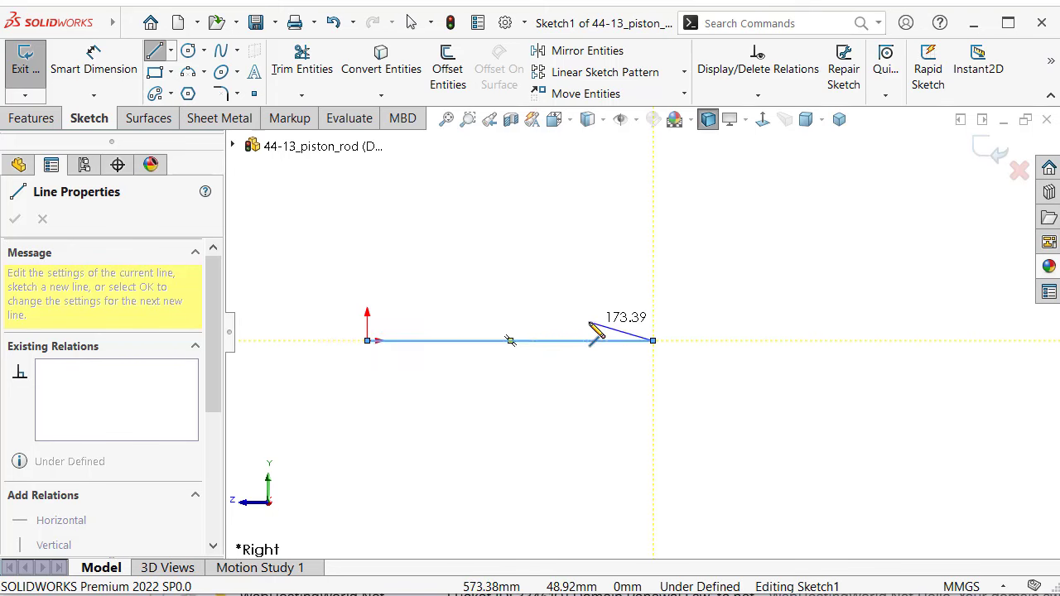
scroll(590, 324, down, 2)
scroll(615, 329, down, 2)
scroll(581, 320, down, 3)
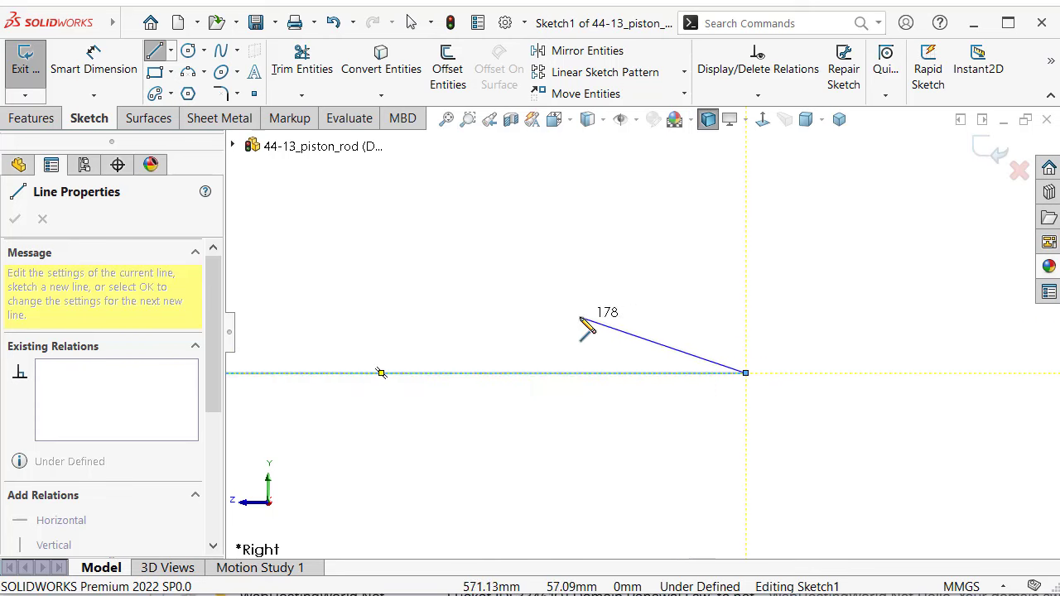
scroll(700, 335, down, 2)
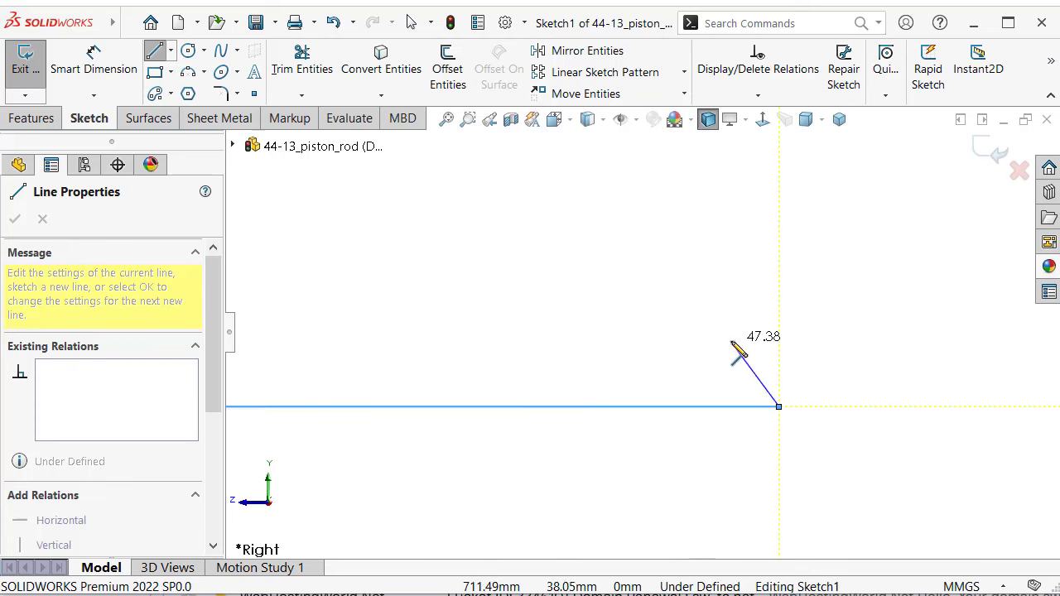
click(779, 353)
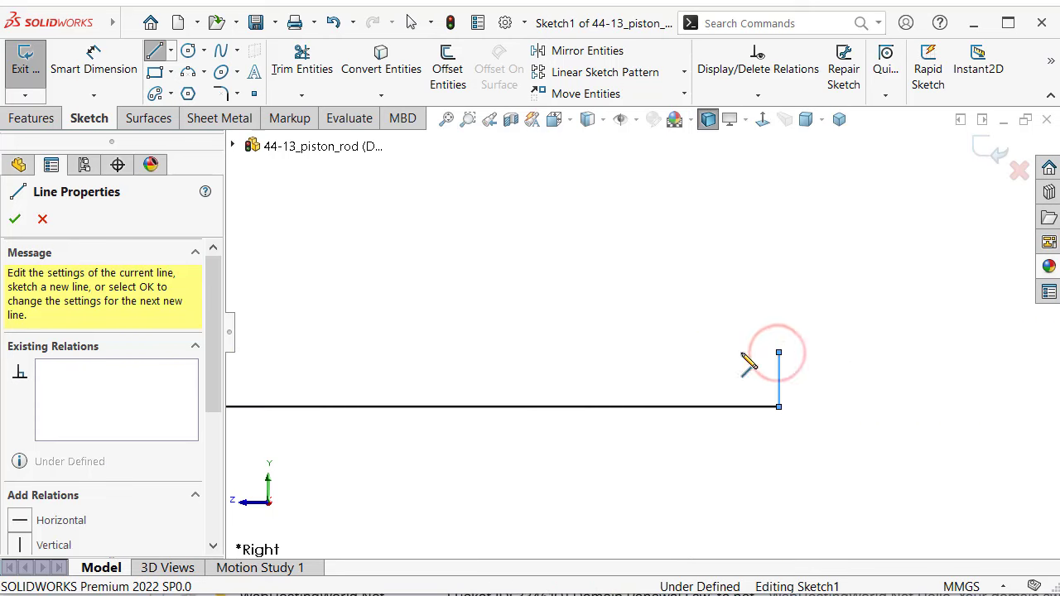
click(623, 354)
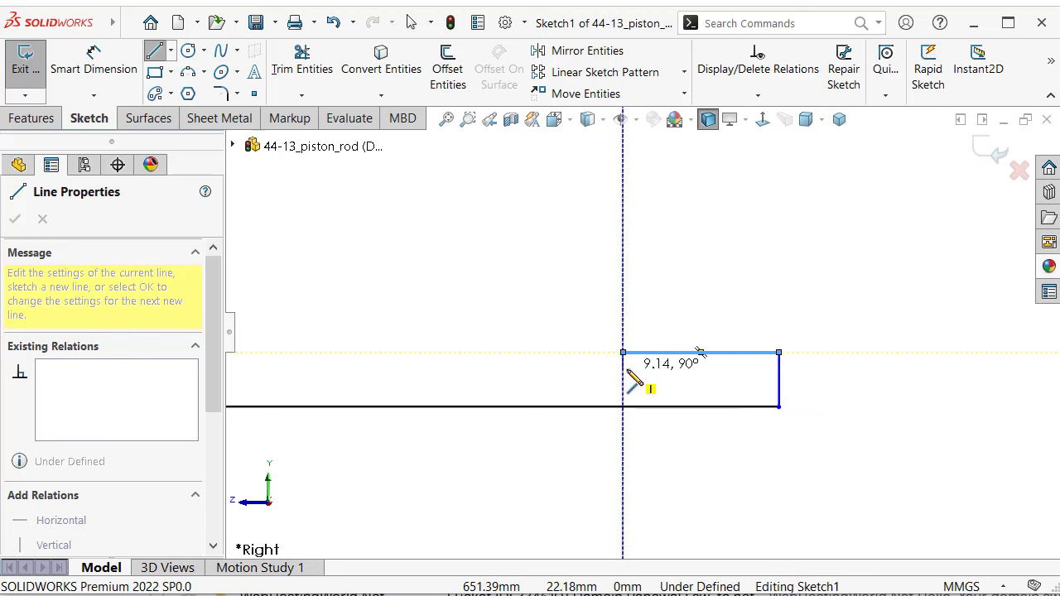
click(568, 373)
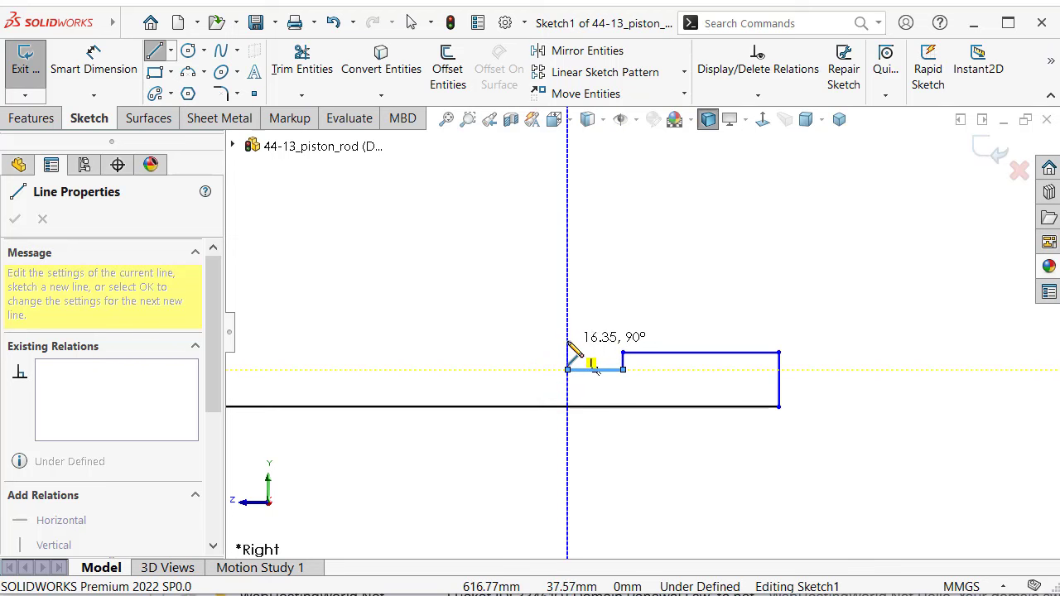
scroll(574, 347, up, 3)
scroll(501, 351, up, 2)
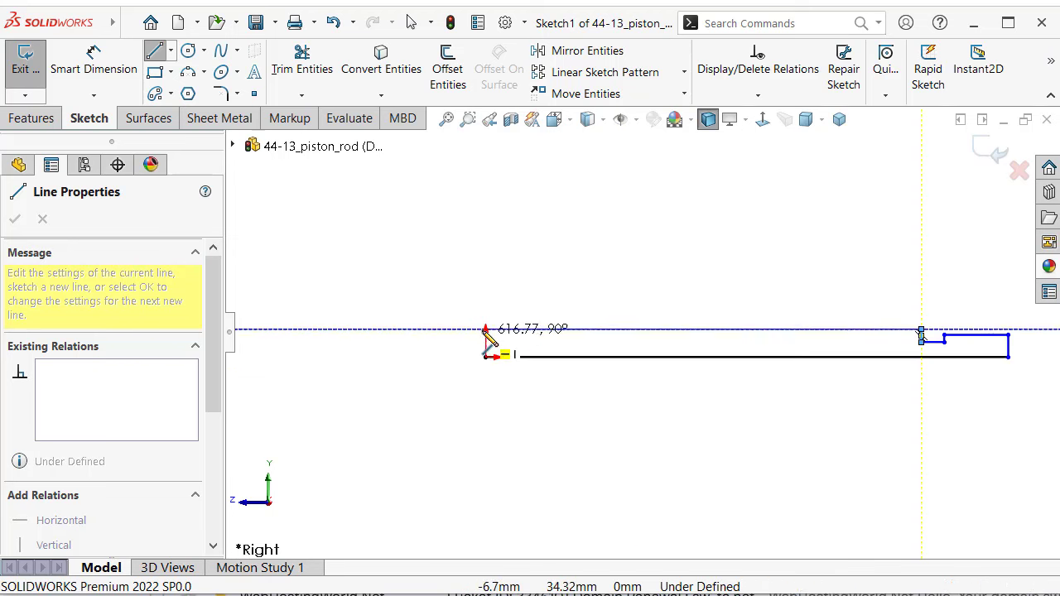
scroll(604, 326, down, 3)
scroll(604, 328, down, 1)
scroll(605, 332, down, 1)
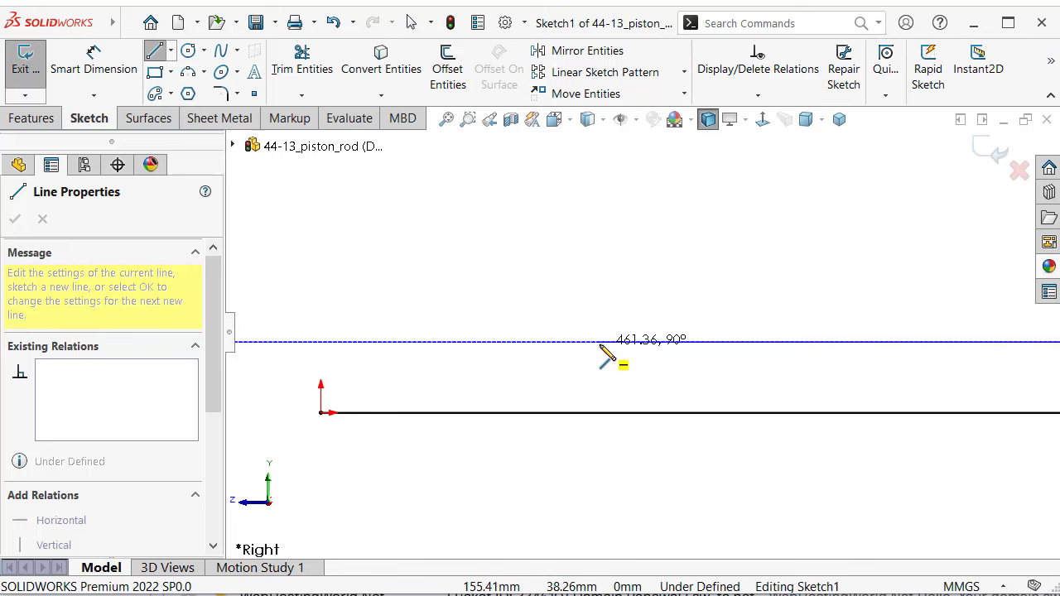
click(606, 343)
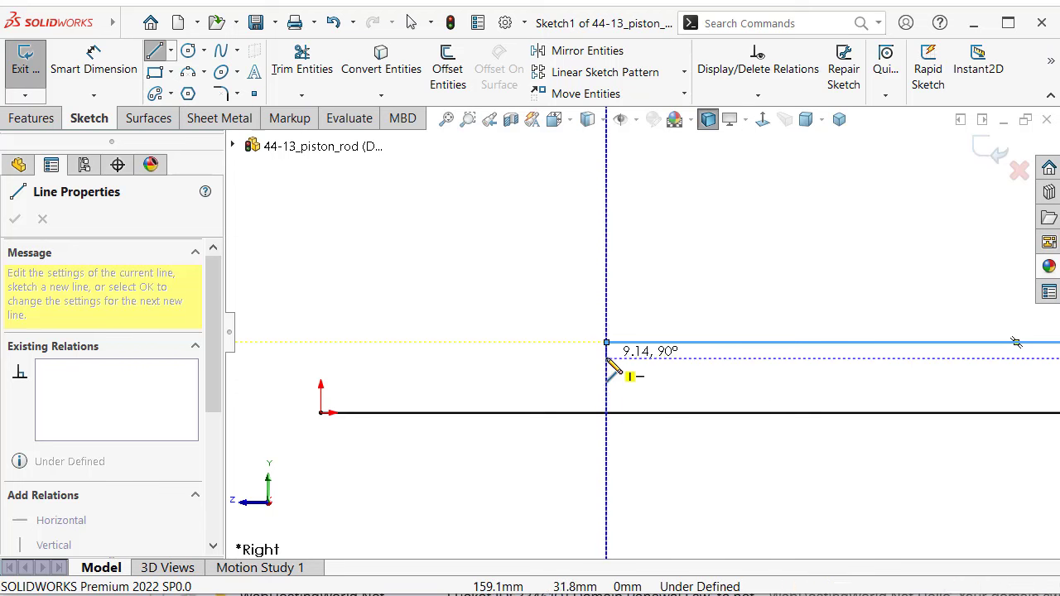
scroll(612, 364, down, 2)
click(610, 370)
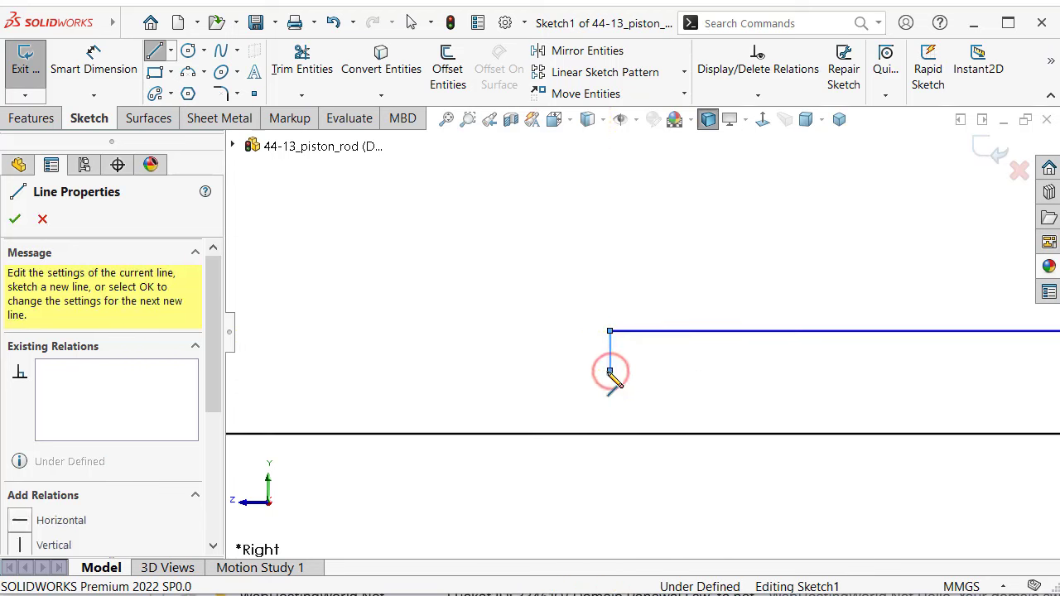
- Add the next shoulder with a small groove, step down, and close the profile at the origin
click(521, 371)
click(522, 386)
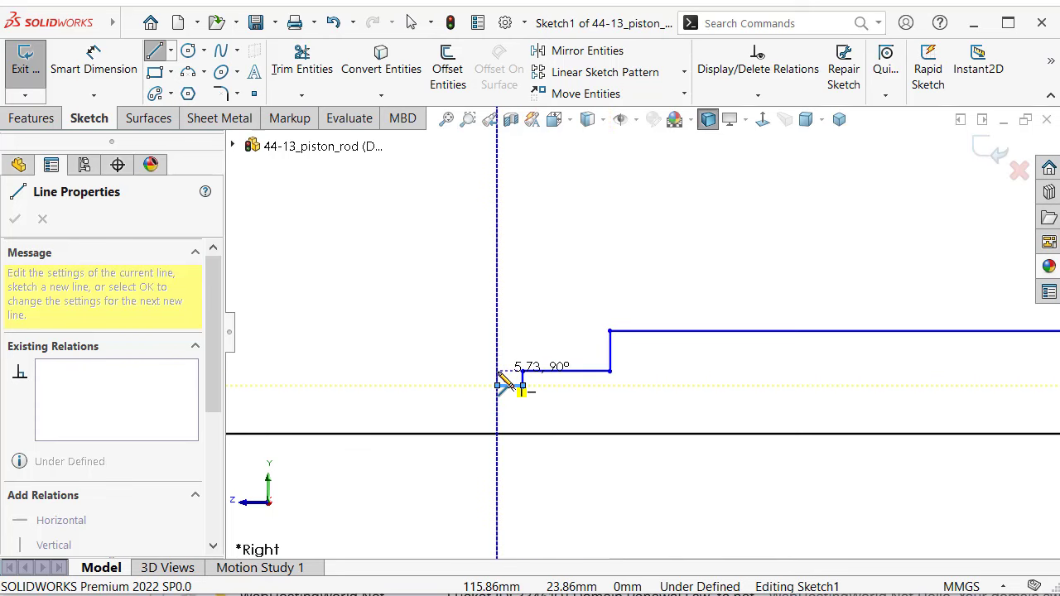
click(497, 386)
click(497, 370)
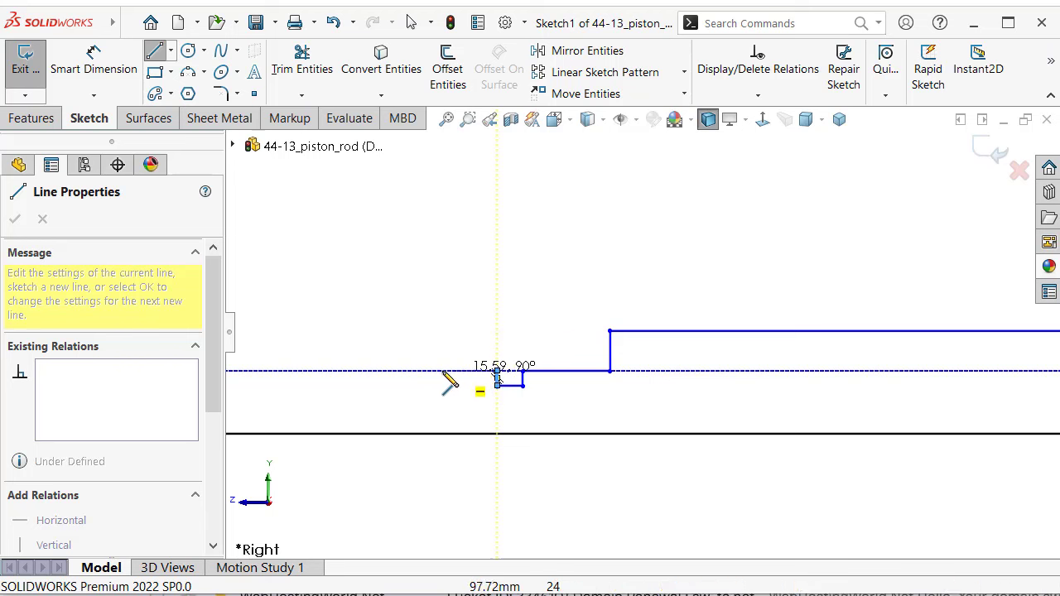
click(359, 370)
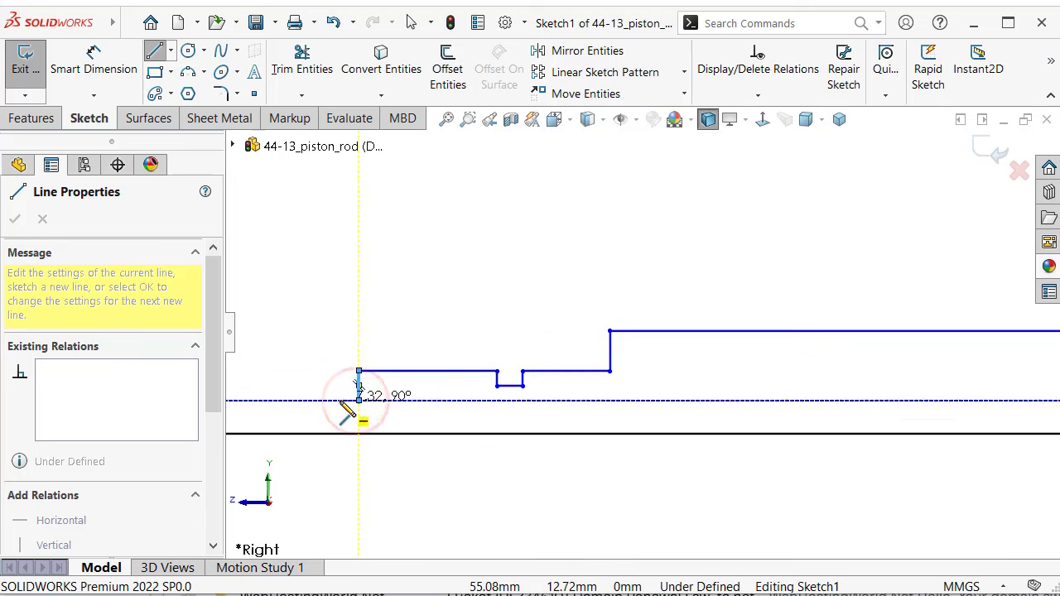
click(358, 399)
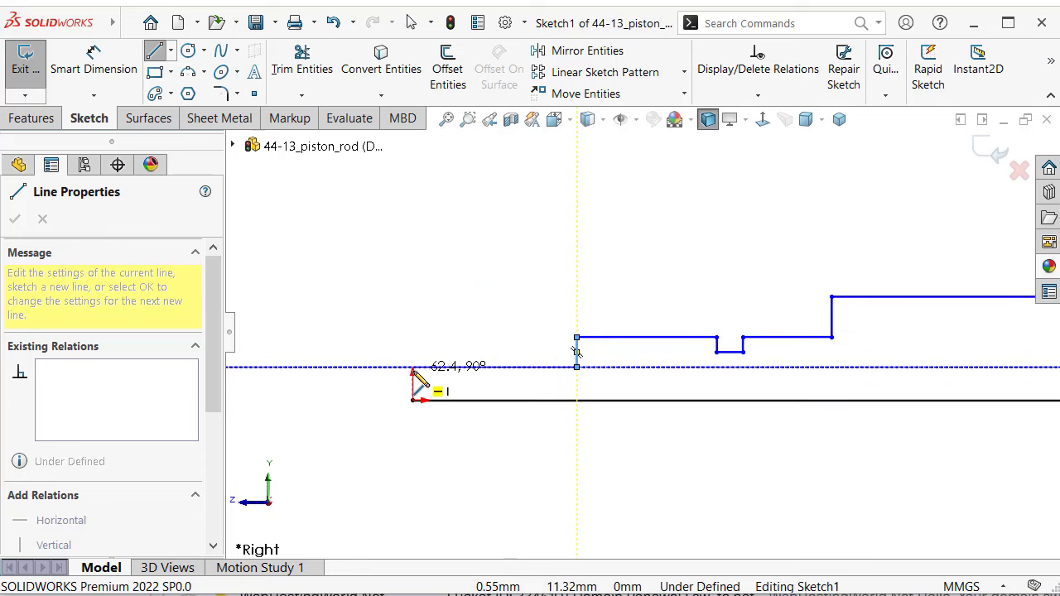
click(411, 367)
click(413, 400)
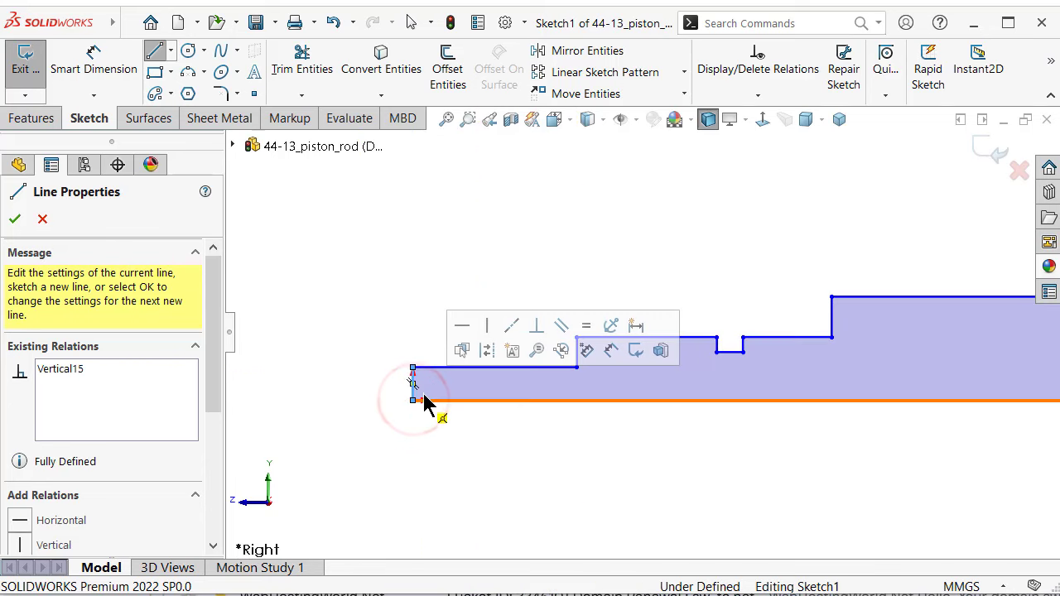
- Dimension the profile's overall length to 736 mm with Smart Dimension
key(s)
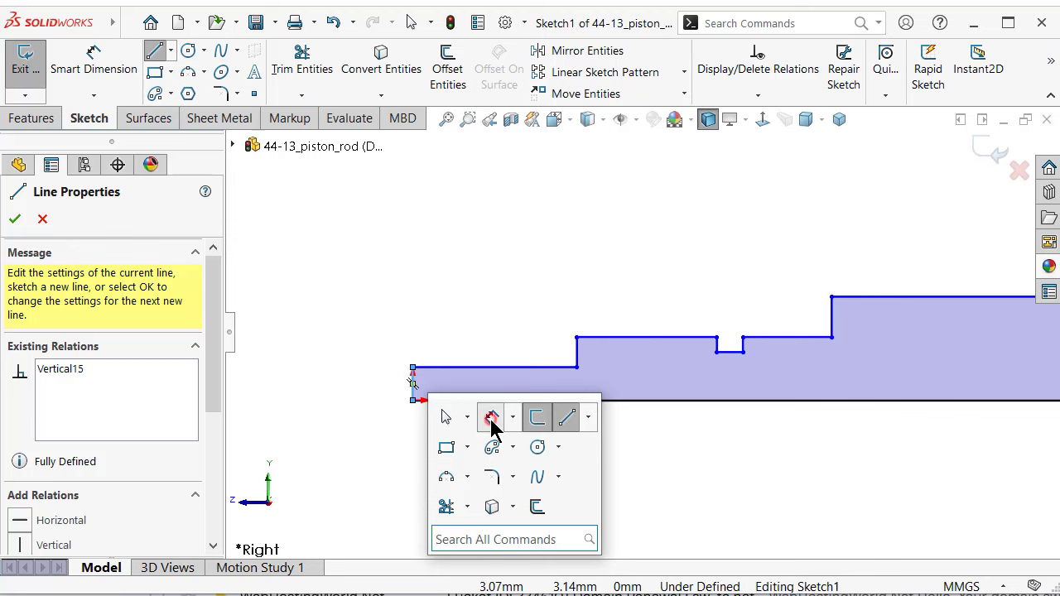
click(489, 422)
click(447, 120)
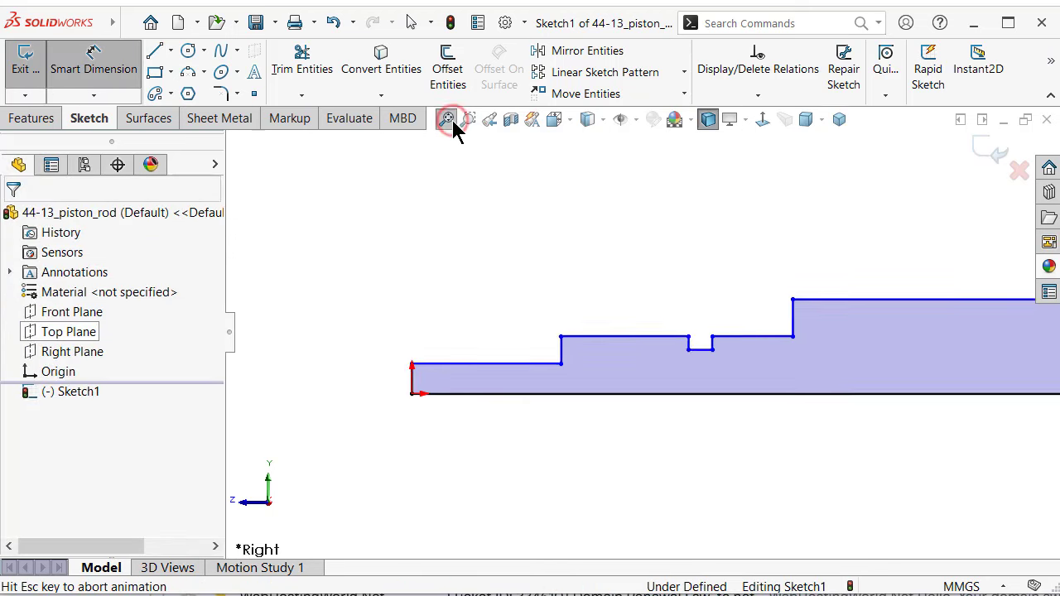
click(551, 345)
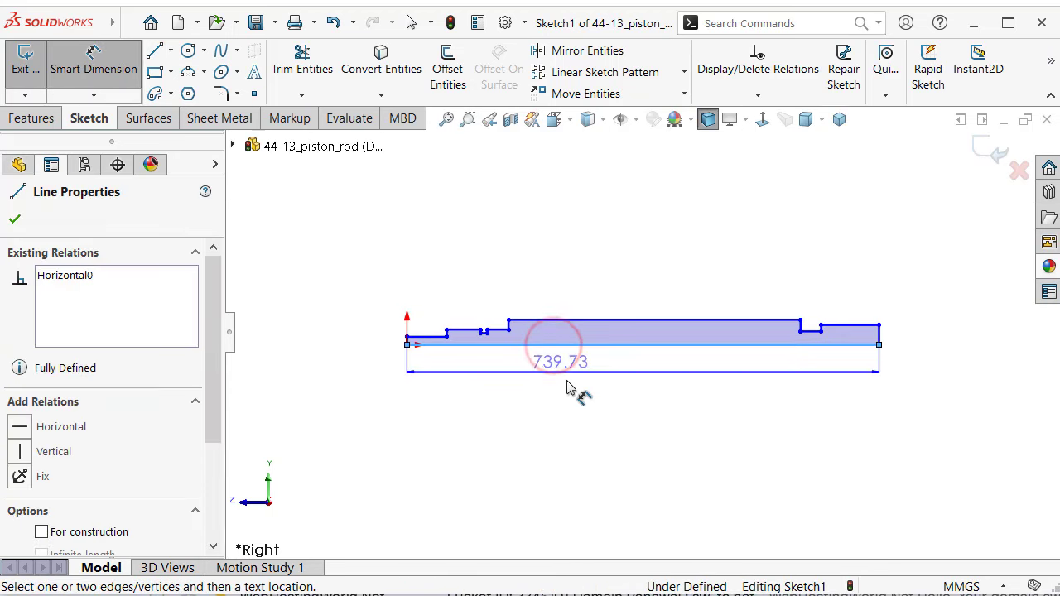
click(609, 405)
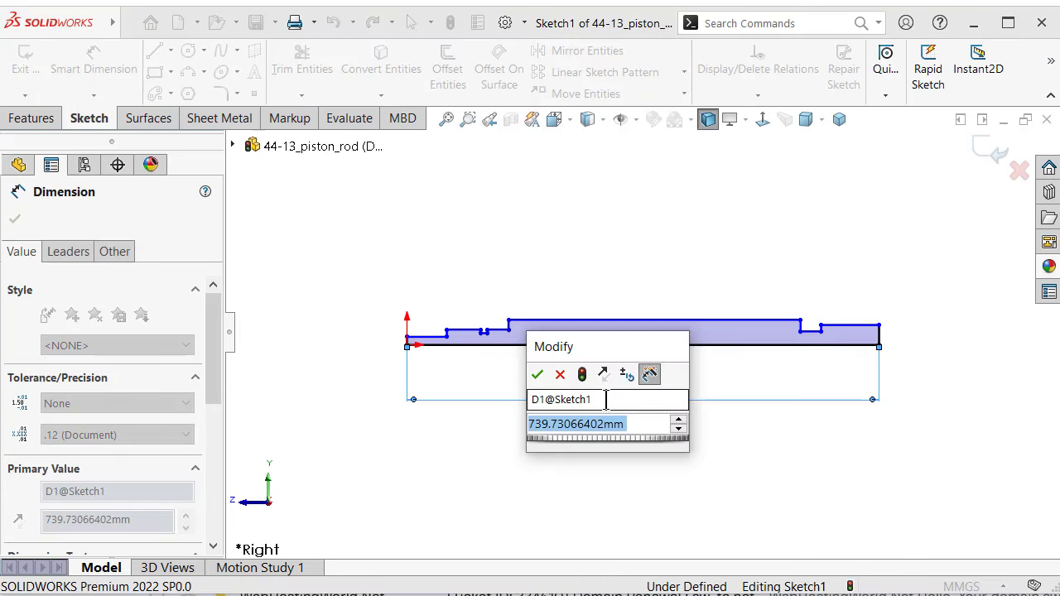
text(7)
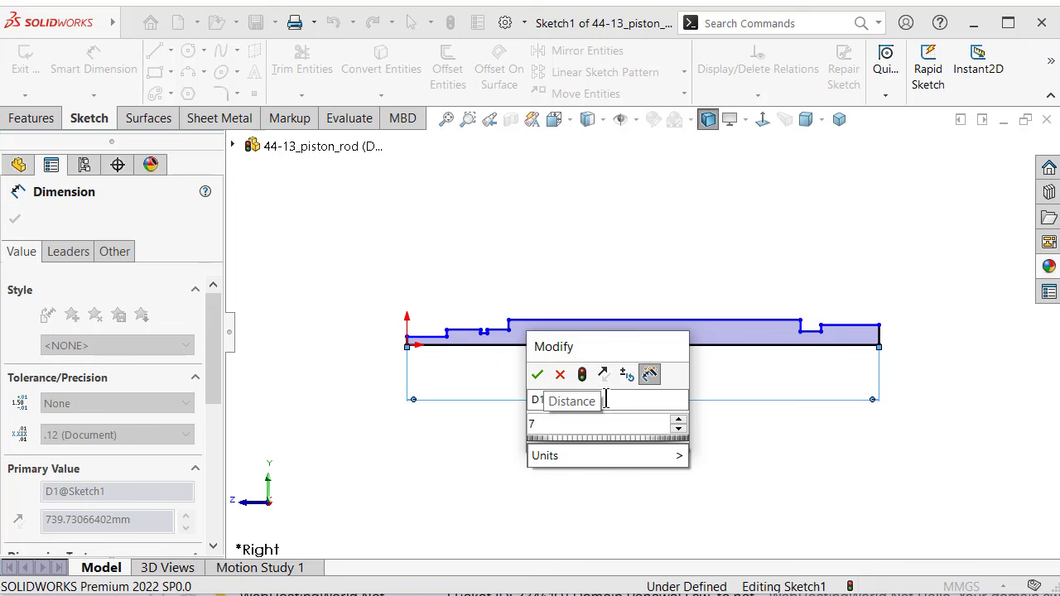
text(36)
key(Return)
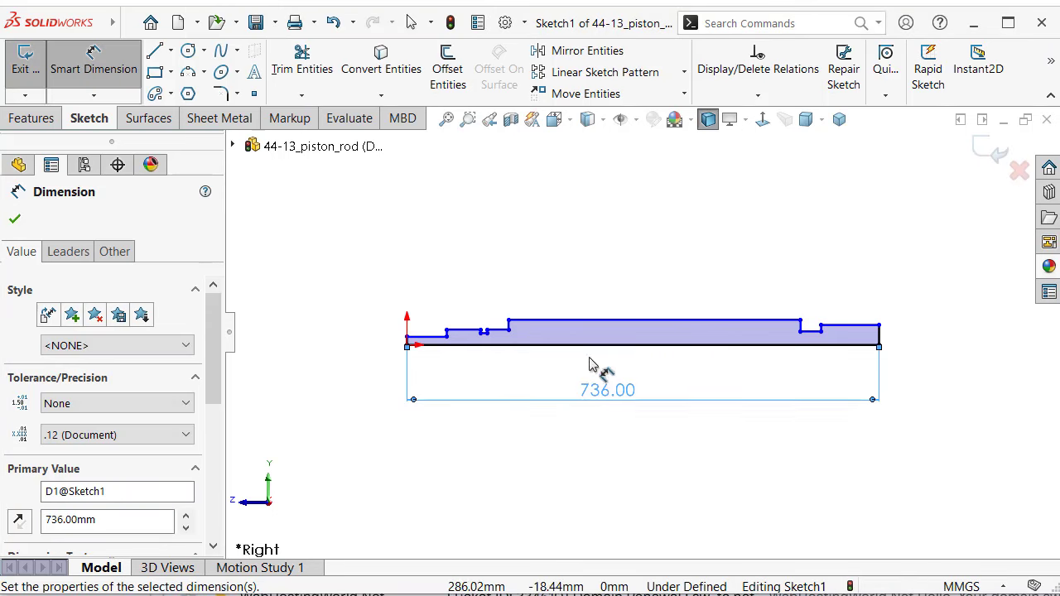
- Dimension the right end's vertical edge to 21.75 mm
scroll(817, 331, down, 2)
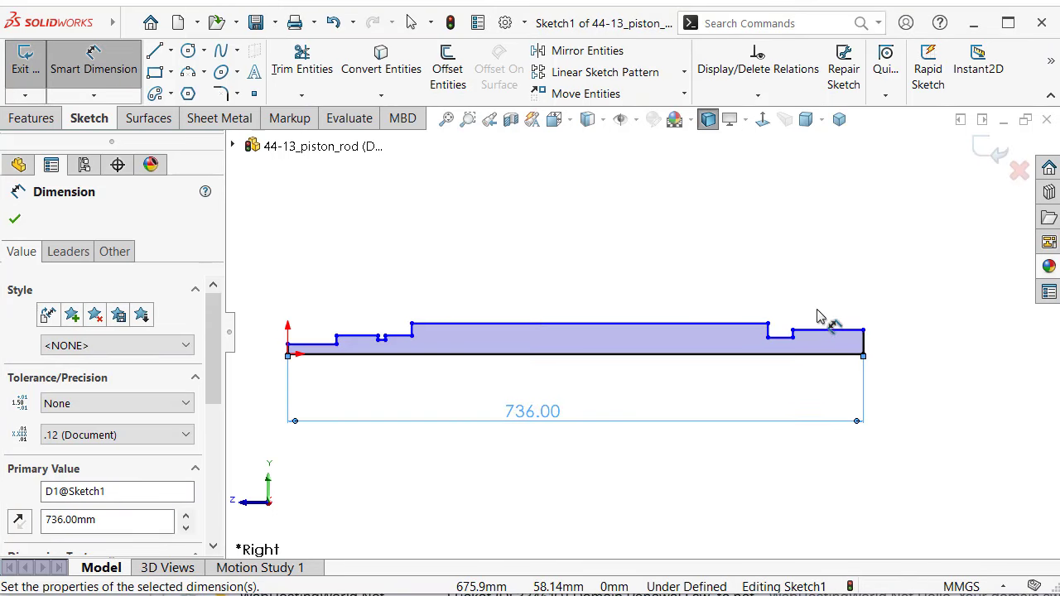
scroll(860, 356, down, 3)
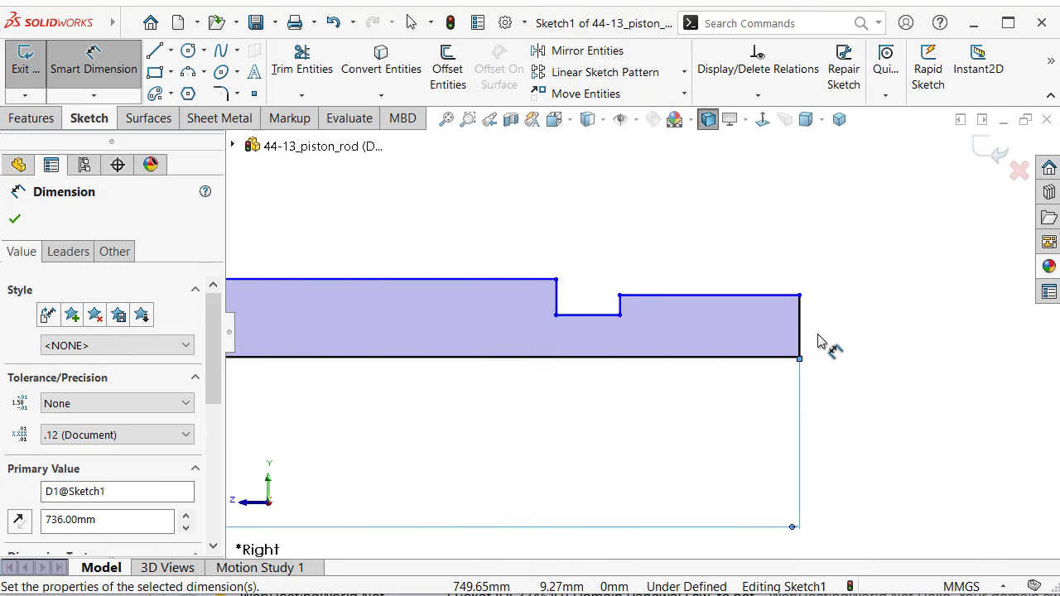
click(802, 332)
click(866, 336)
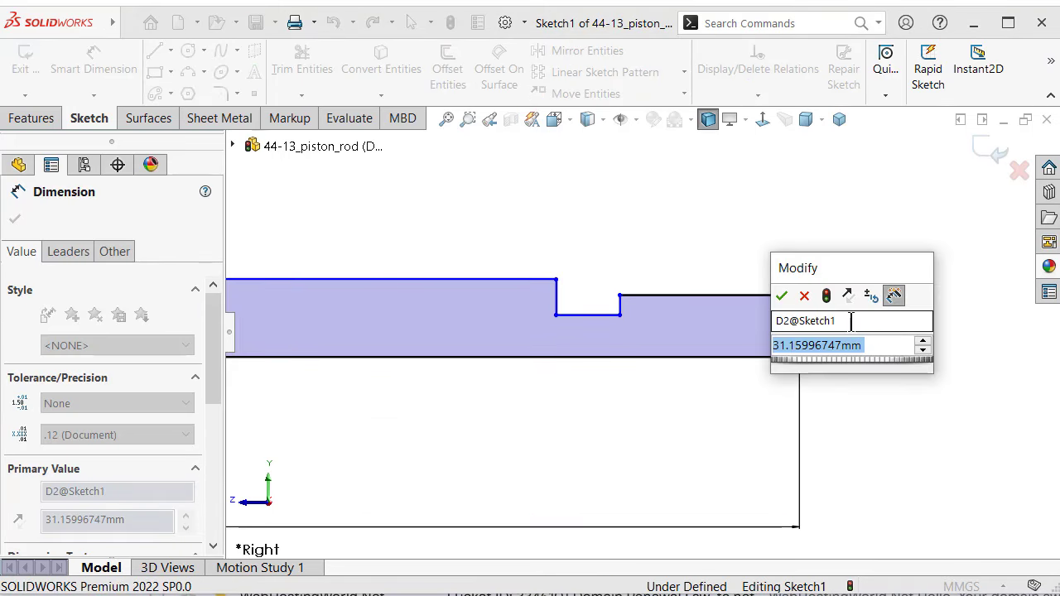
text(21.)
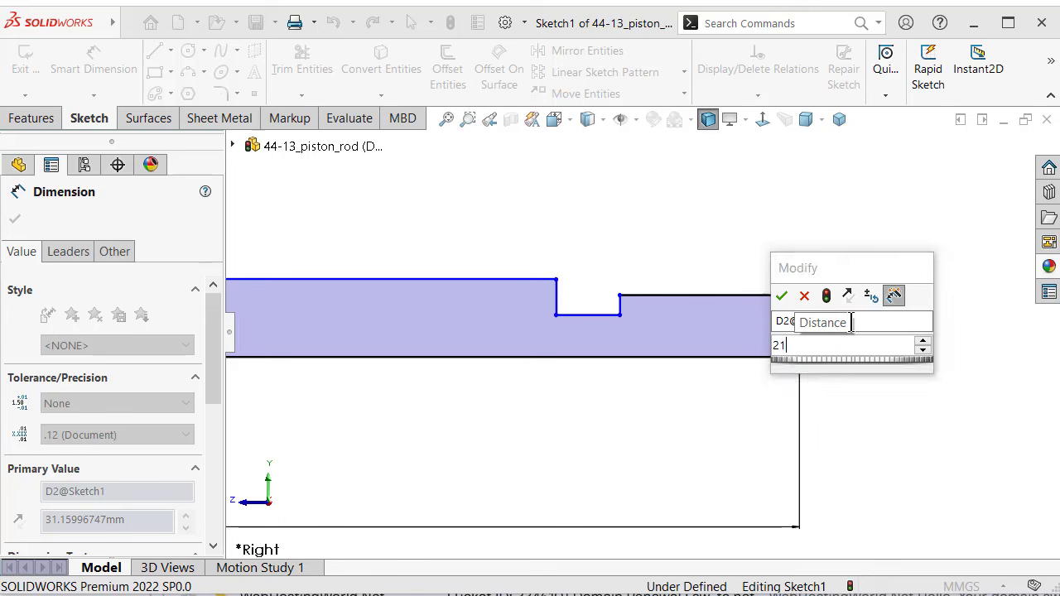
text(75)
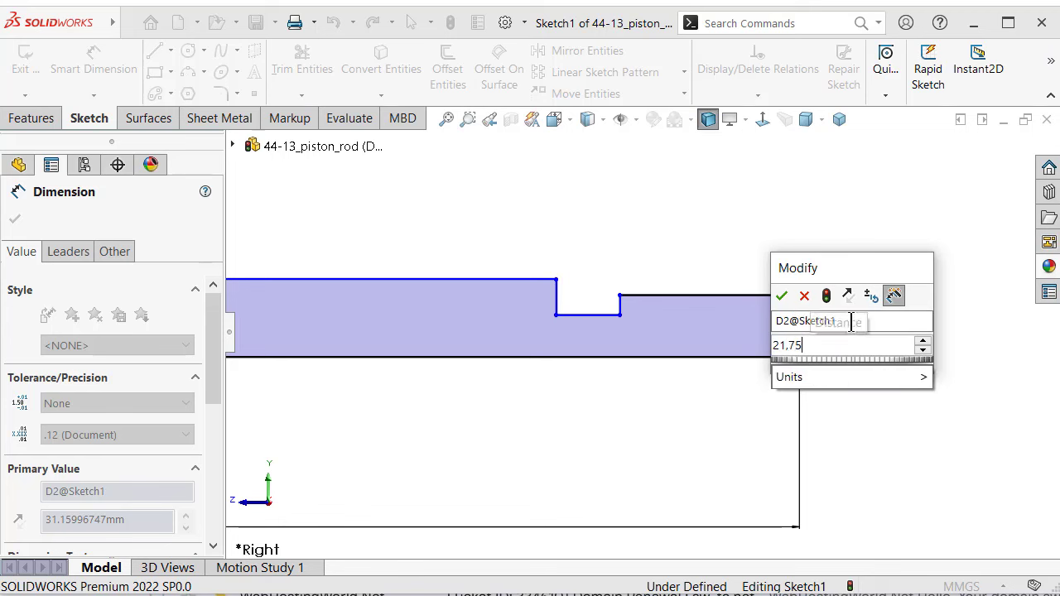
key(Return)
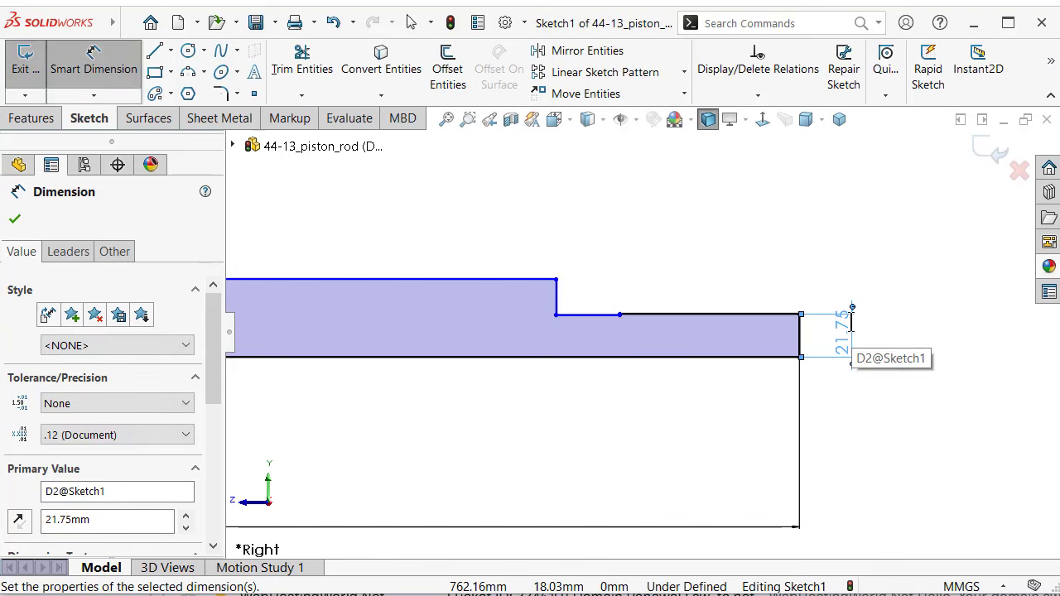
- Dimension the end shoulder length to 45 mm and the step depth to 3.75 mm
scroll(732, 294, down, 2)
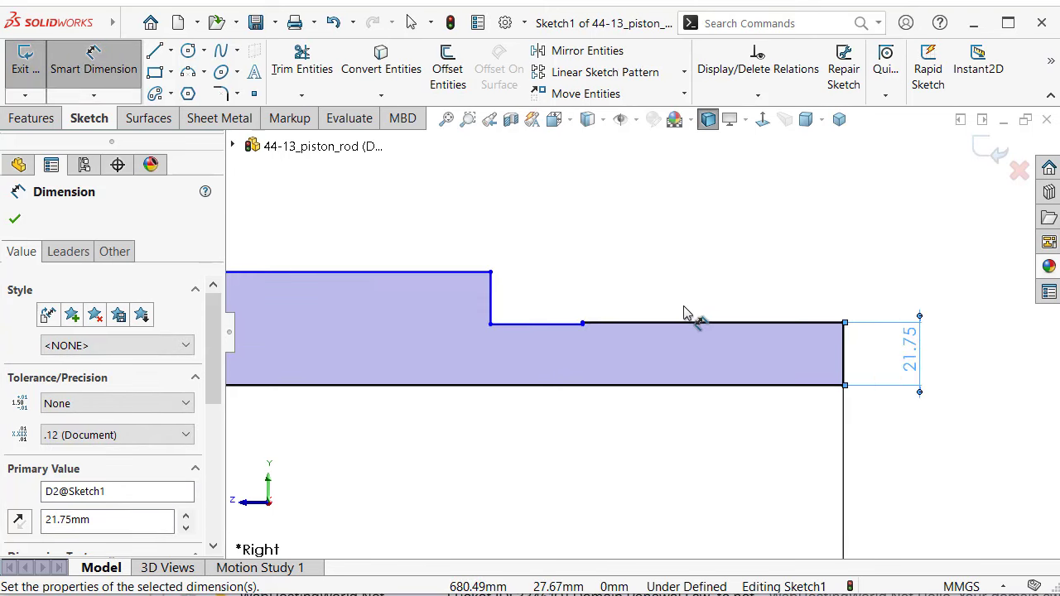
scroll(684, 312, down, 1)
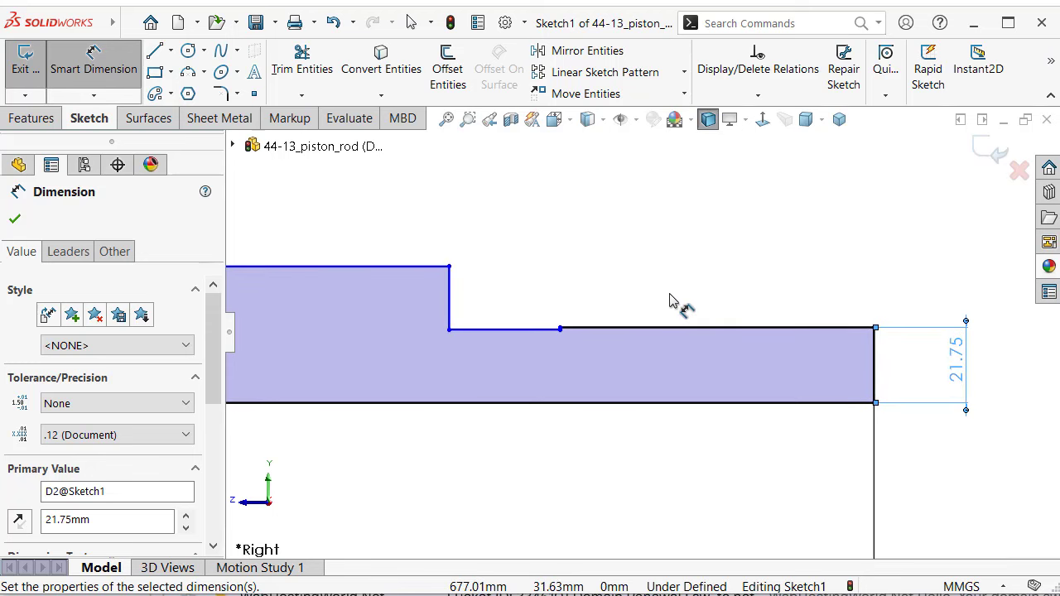
click(747, 330)
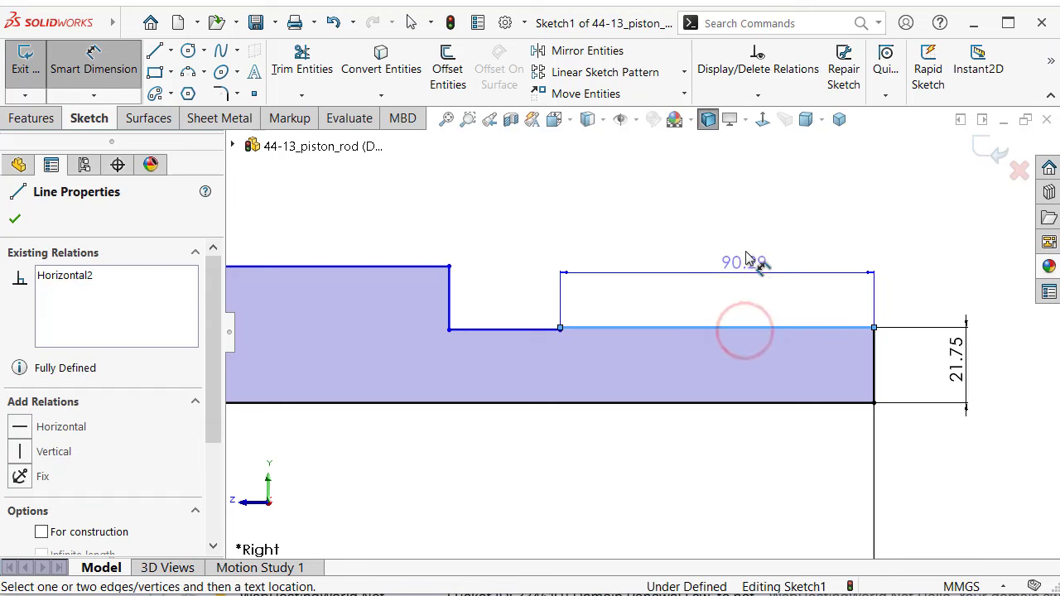
click(737, 207)
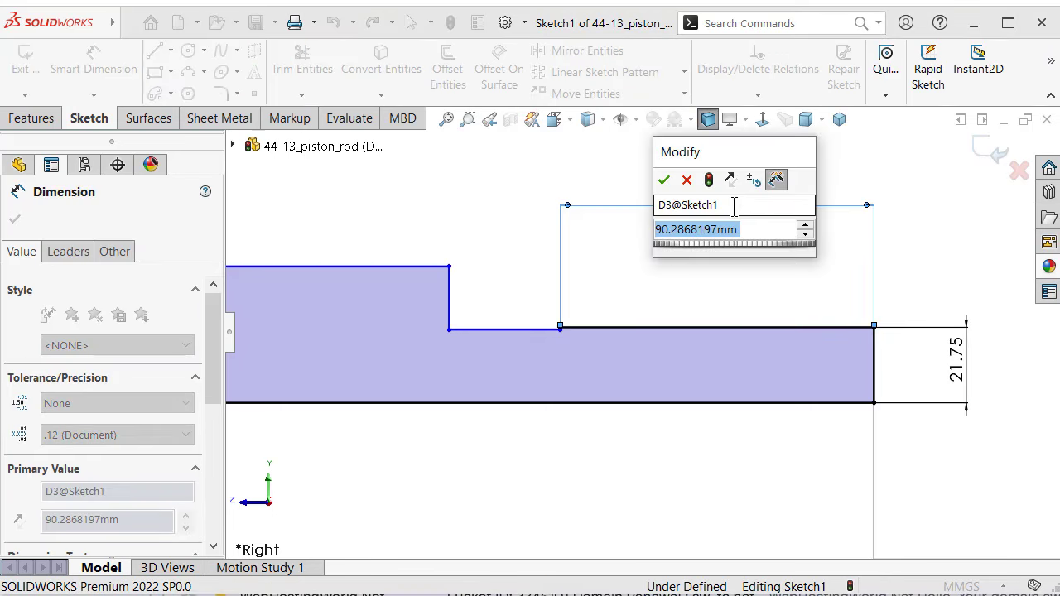
text(45)
key(Return)
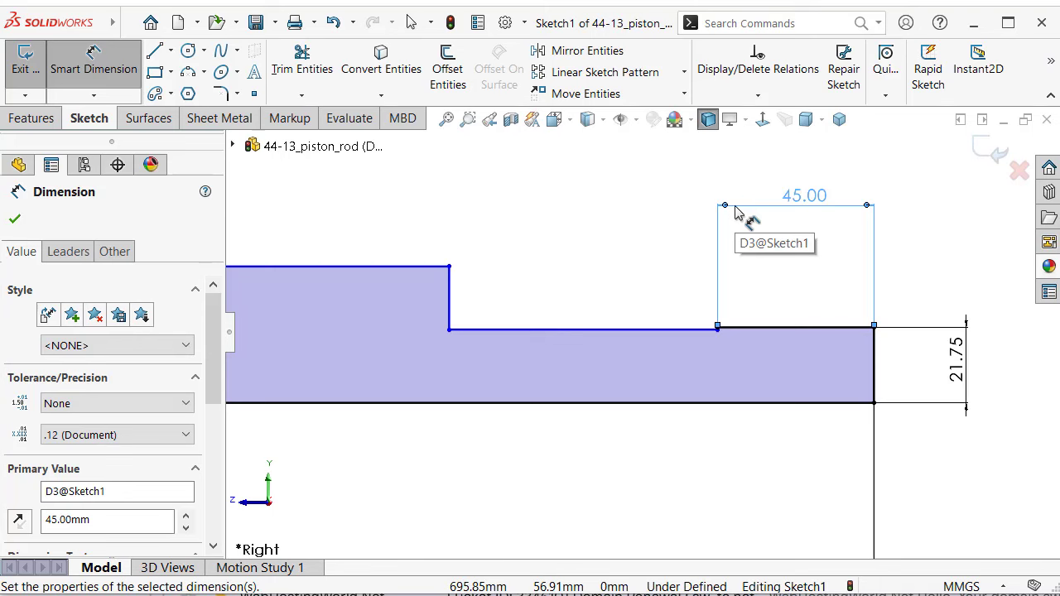
scroll(741, 213, down, 3)
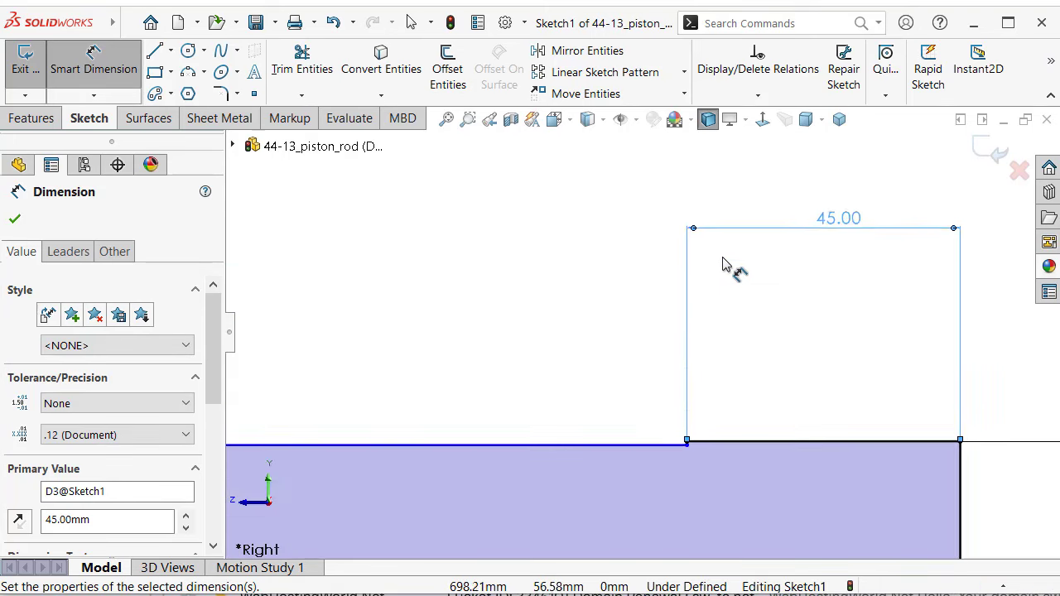
scroll(658, 531, down, 2)
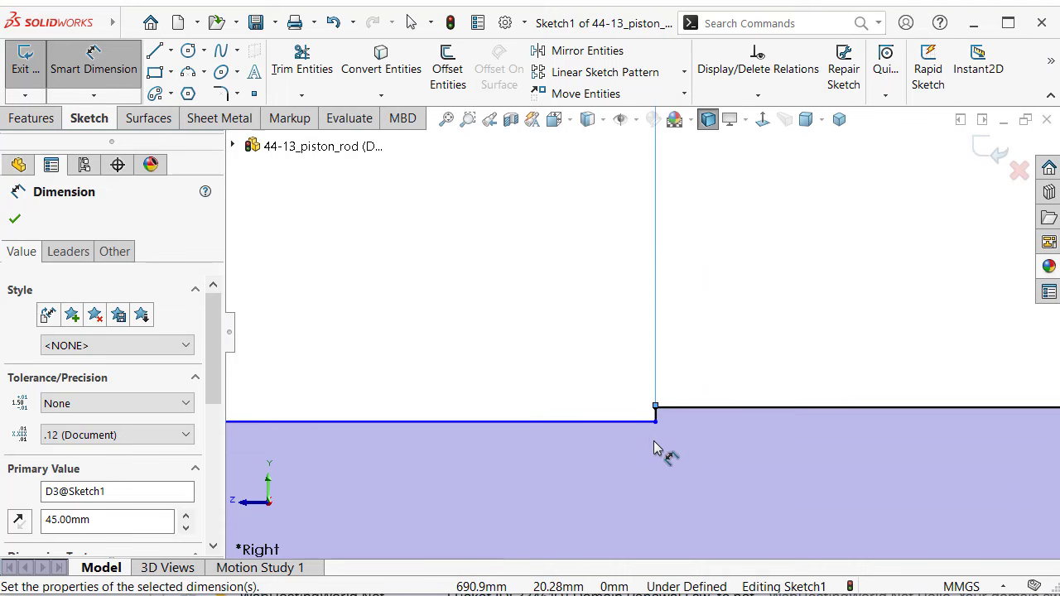
scroll(650, 436, down, 2)
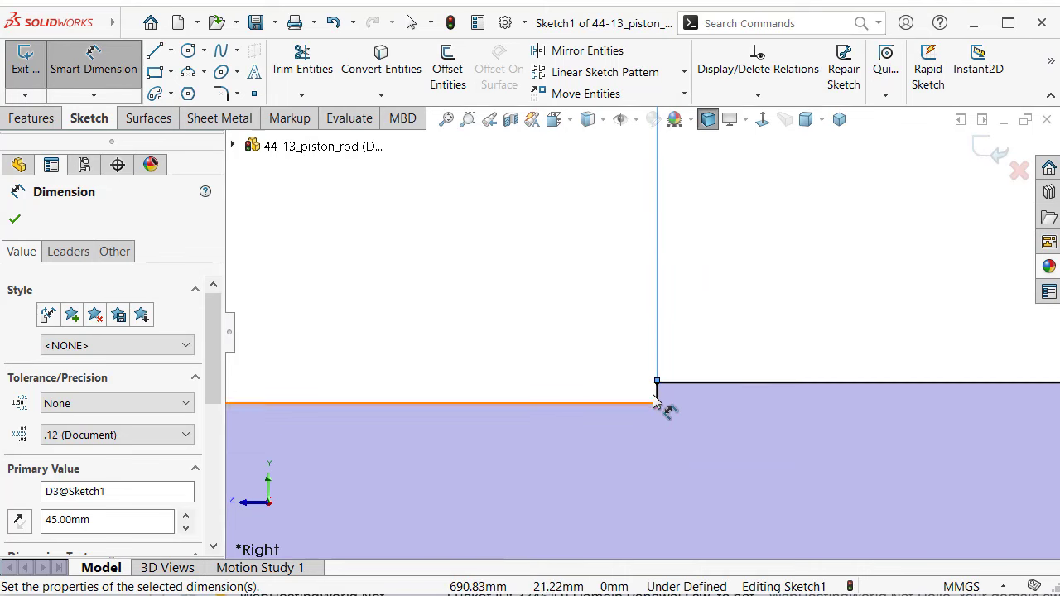
click(656, 391)
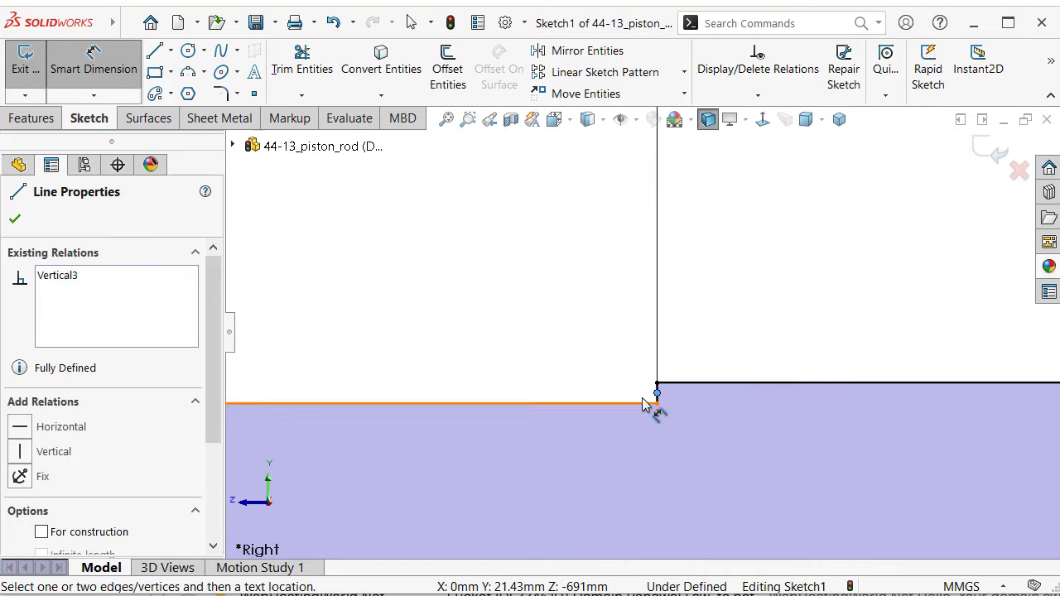
key(Escape)
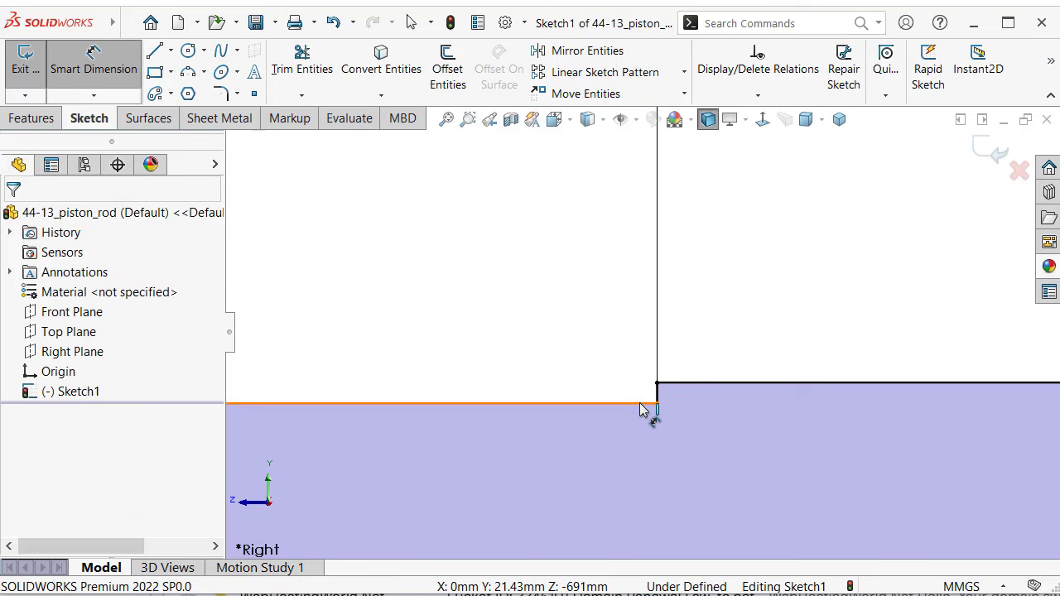
click(647, 404)
click(683, 383)
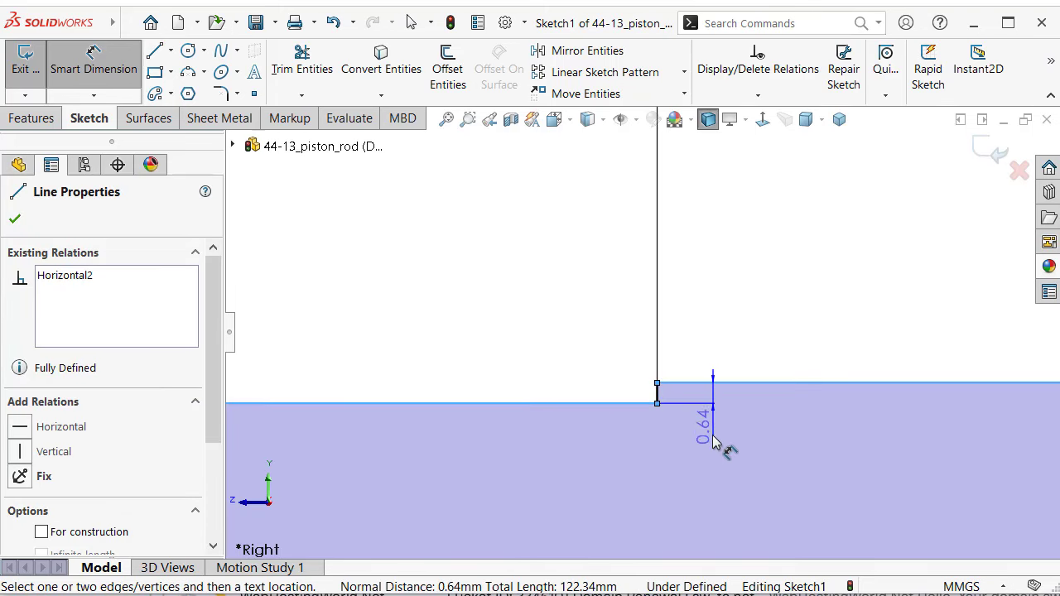
click(709, 464)
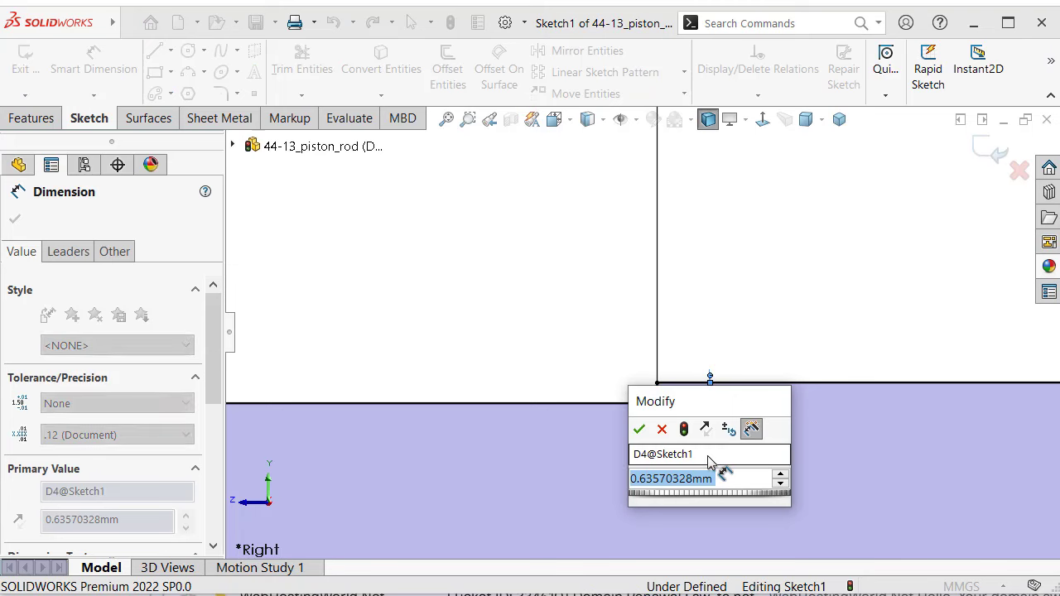
text(3.75)
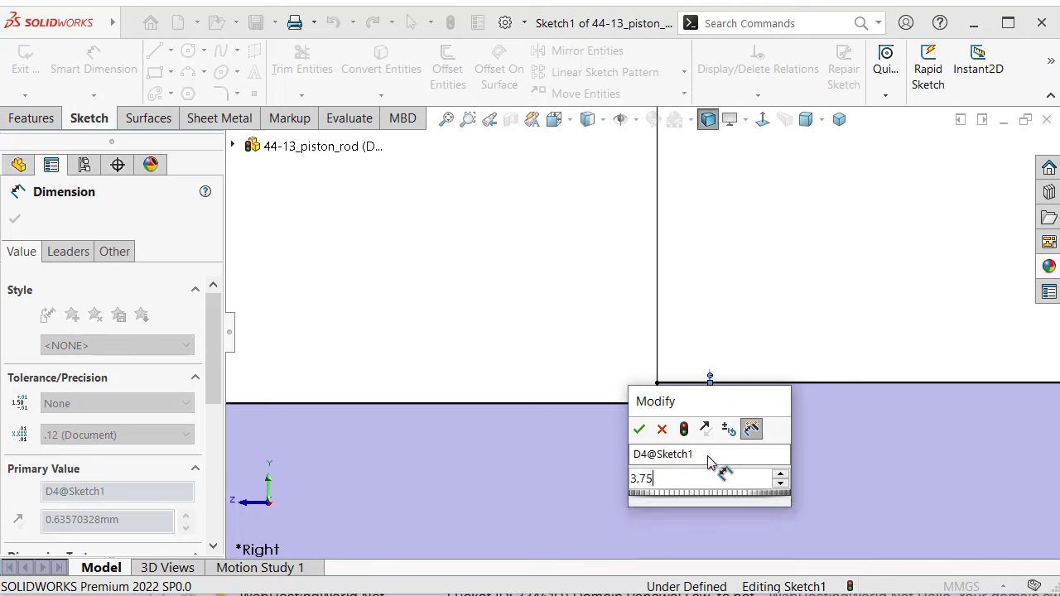
key(Return)
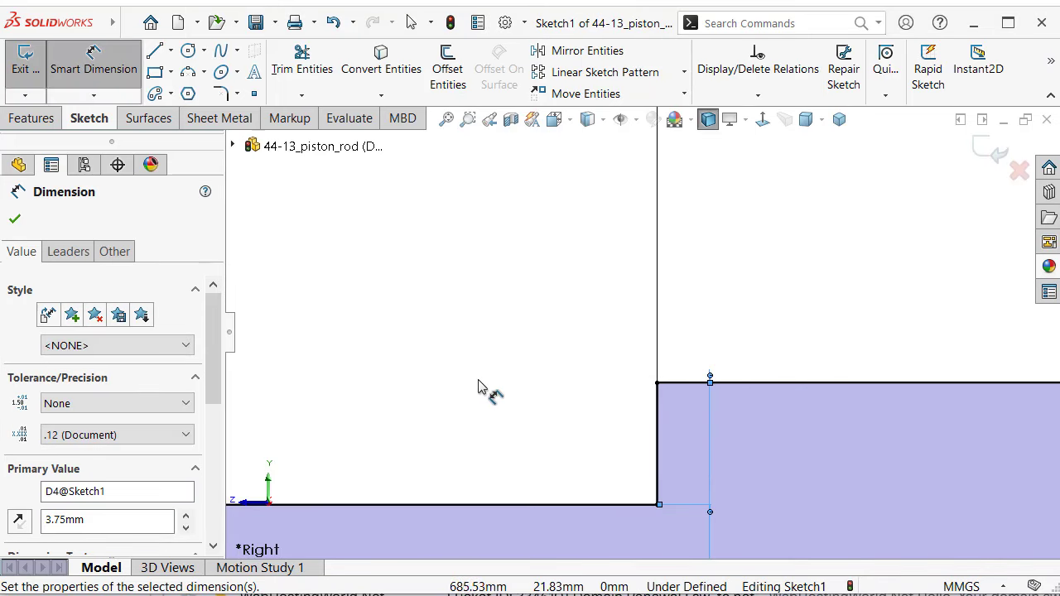
- Dimension the groove width to 18 mm and the step height to 4.50 mm, moving that label lower
scroll(464, 379, up, 1)
scroll(412, 364, up, 2)
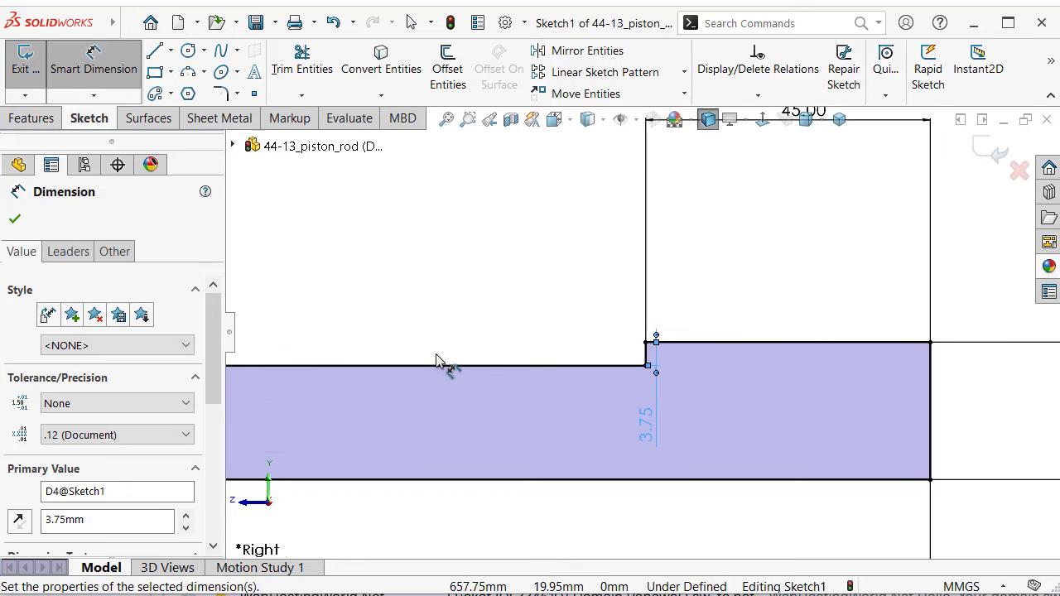
click(485, 361)
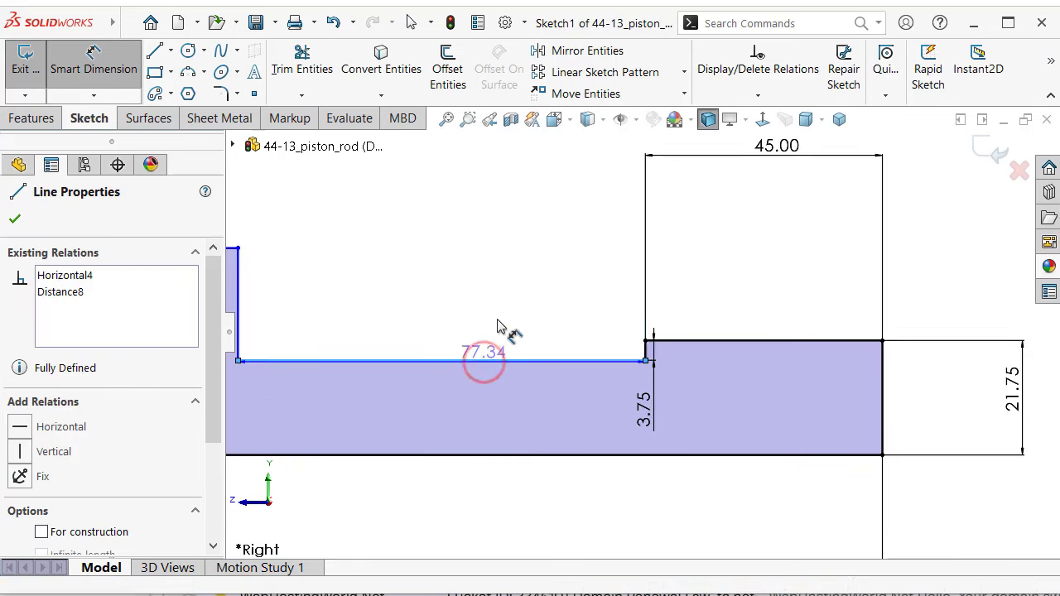
click(498, 218)
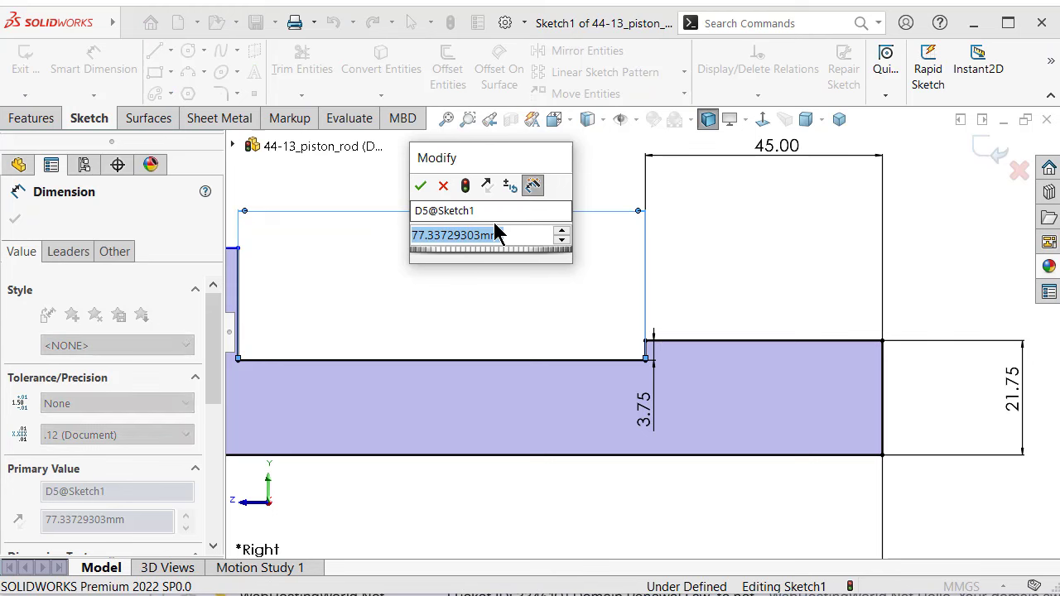
text(18)
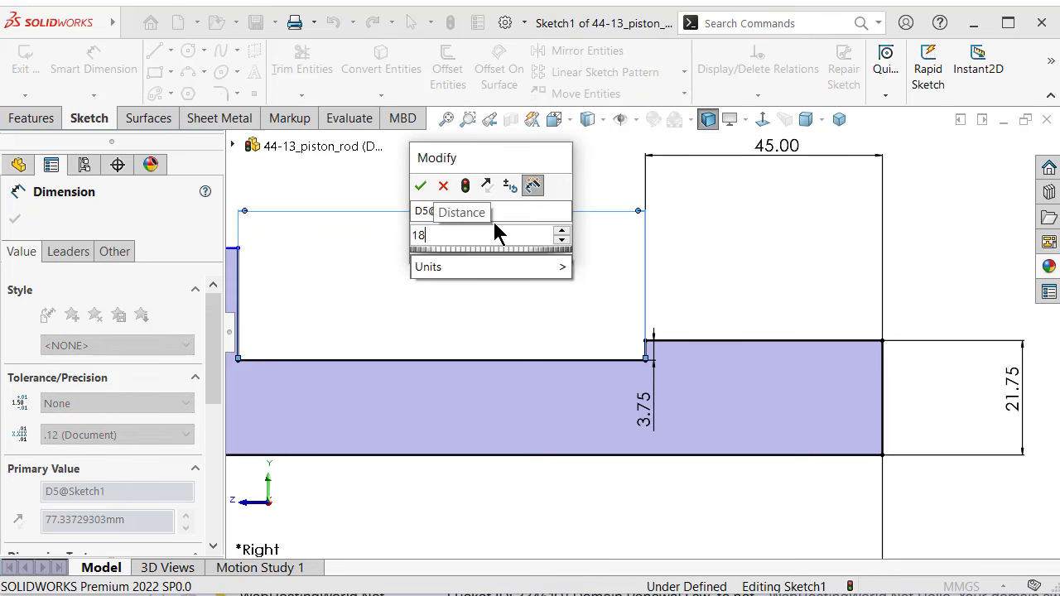
key(Return)
scroll(448, 235, up, 2)
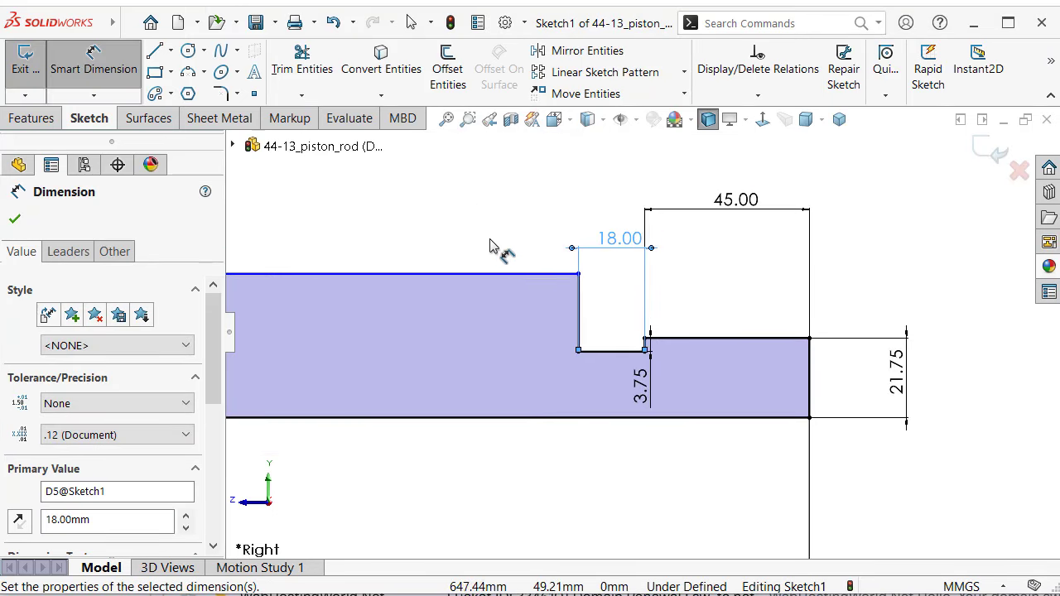
scroll(520, 273, down, 1)
scroll(520, 274, down, 1)
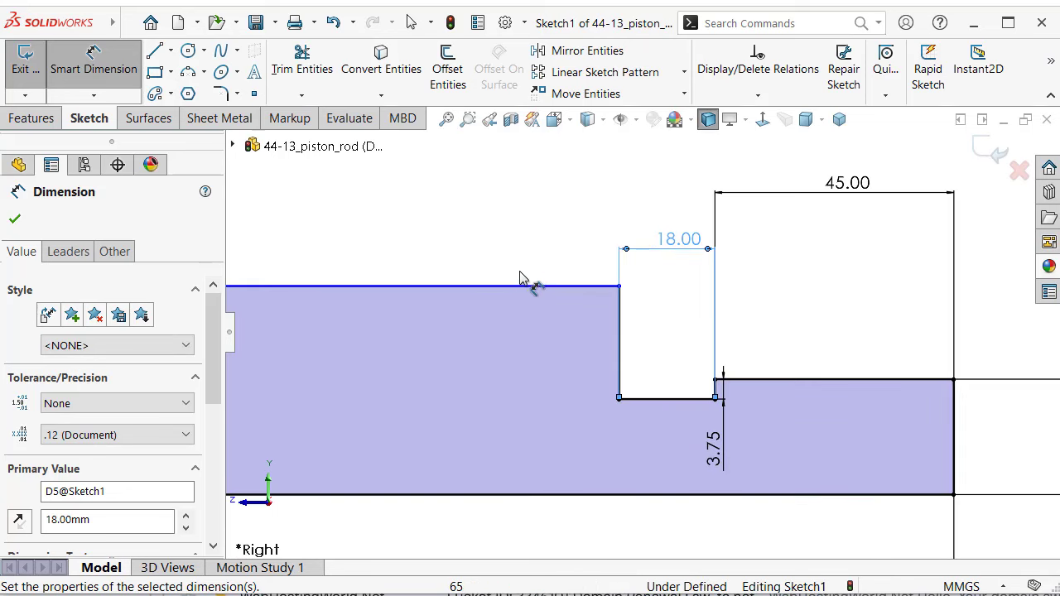
click(624, 346)
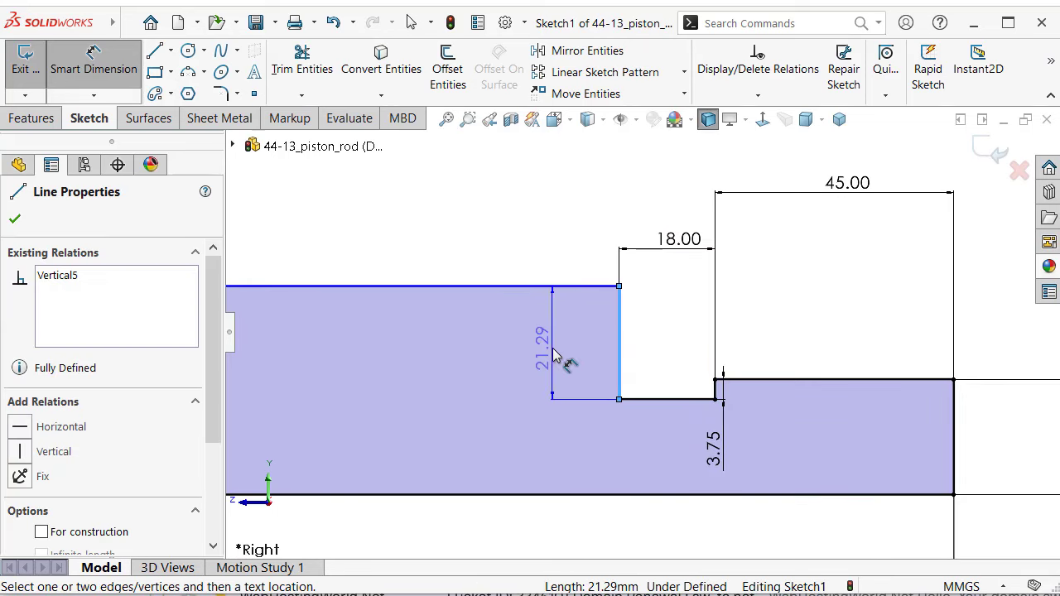
click(554, 351)
text(4.5)
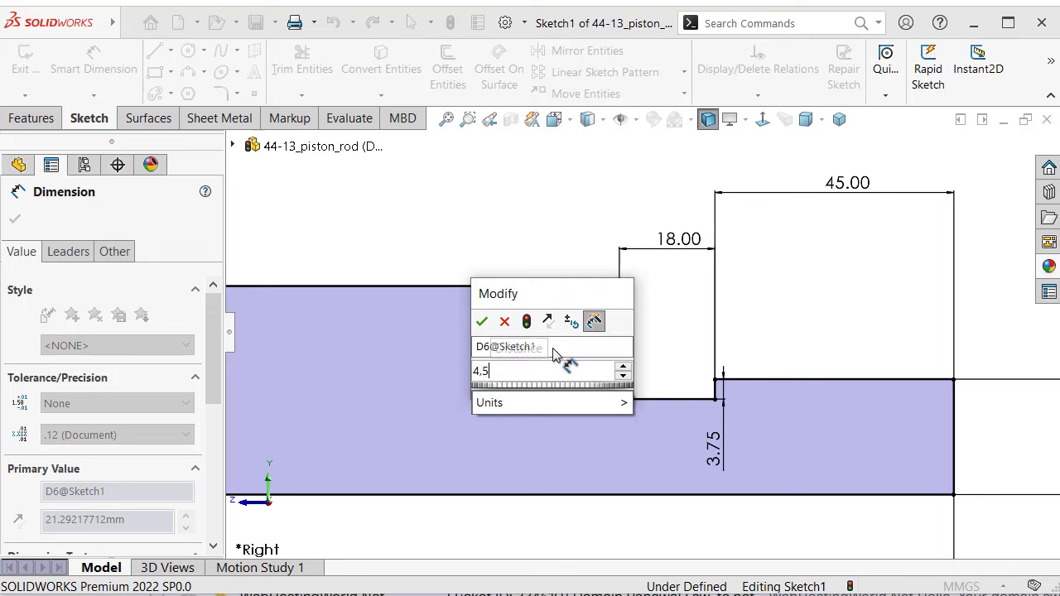
key(Return)
click(533, 321)
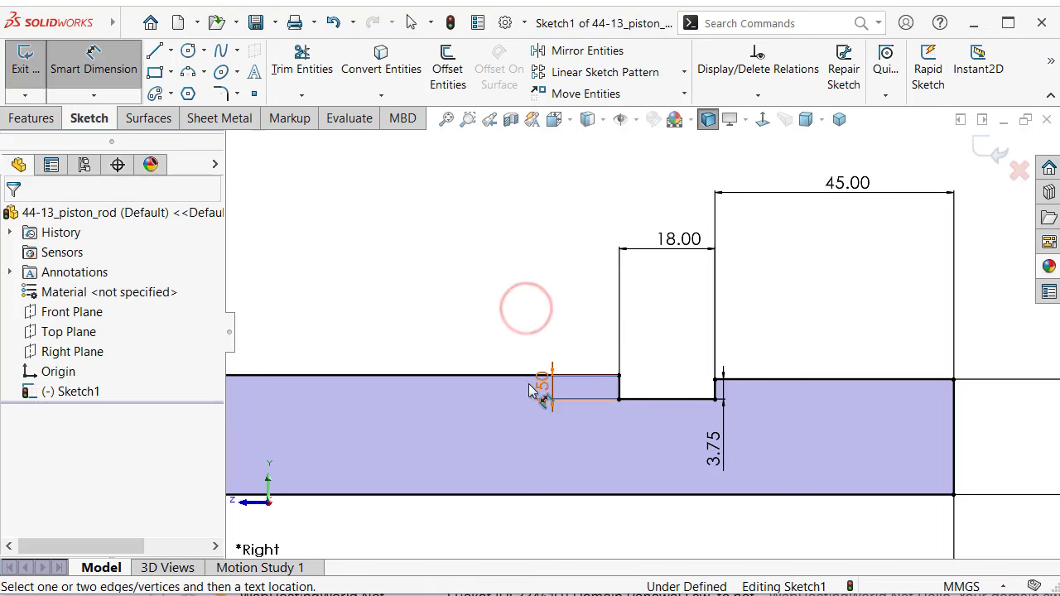
drag(544, 389, 559, 460)
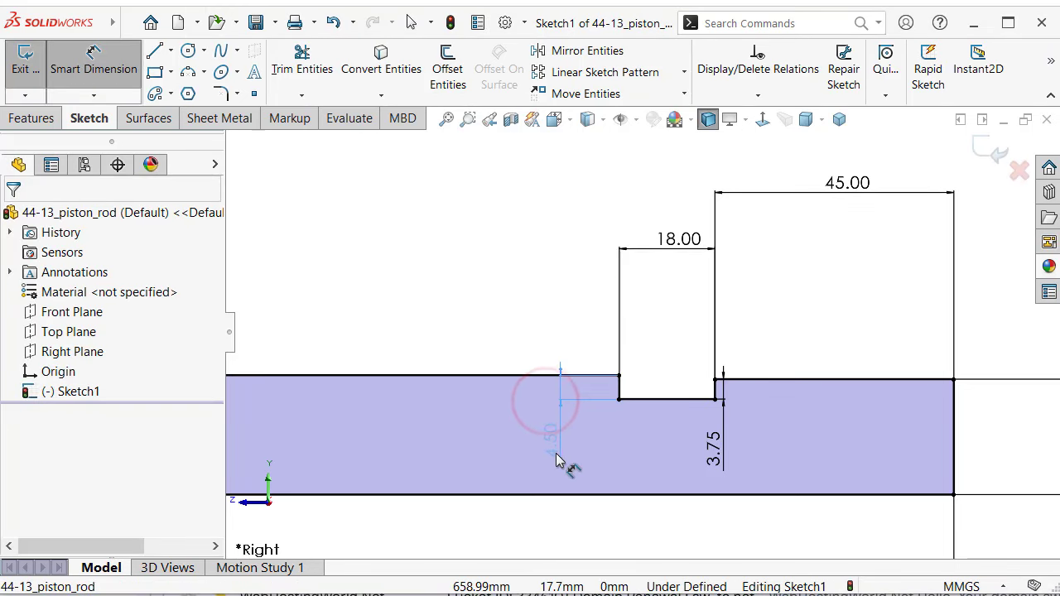
click(466, 247)
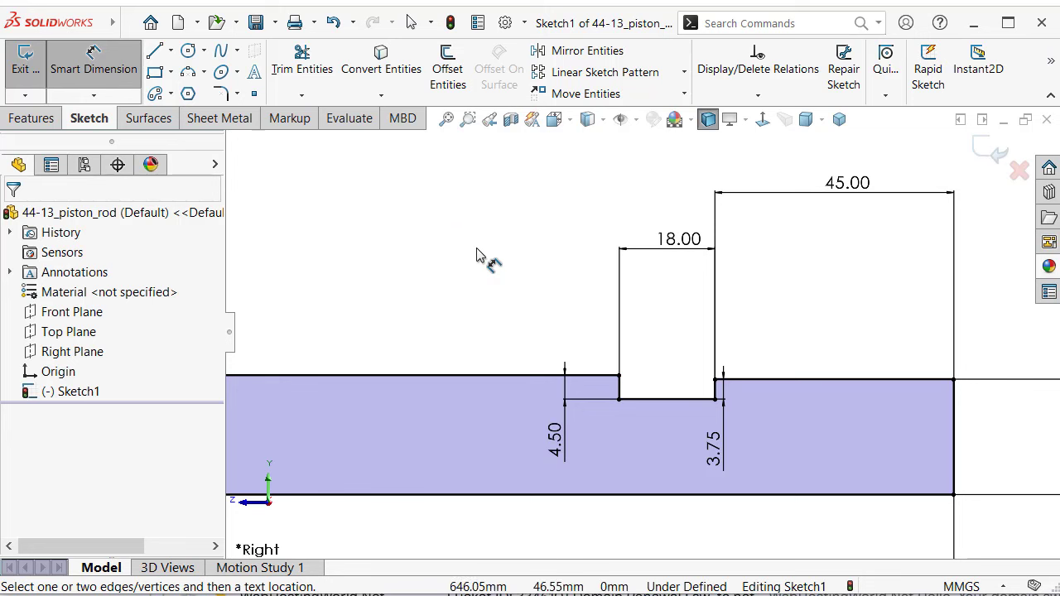
- Bevel the outer end corner and the groove corner with 1 mm equal-distance sketch chamfers
click(237, 93)
click(246, 140)
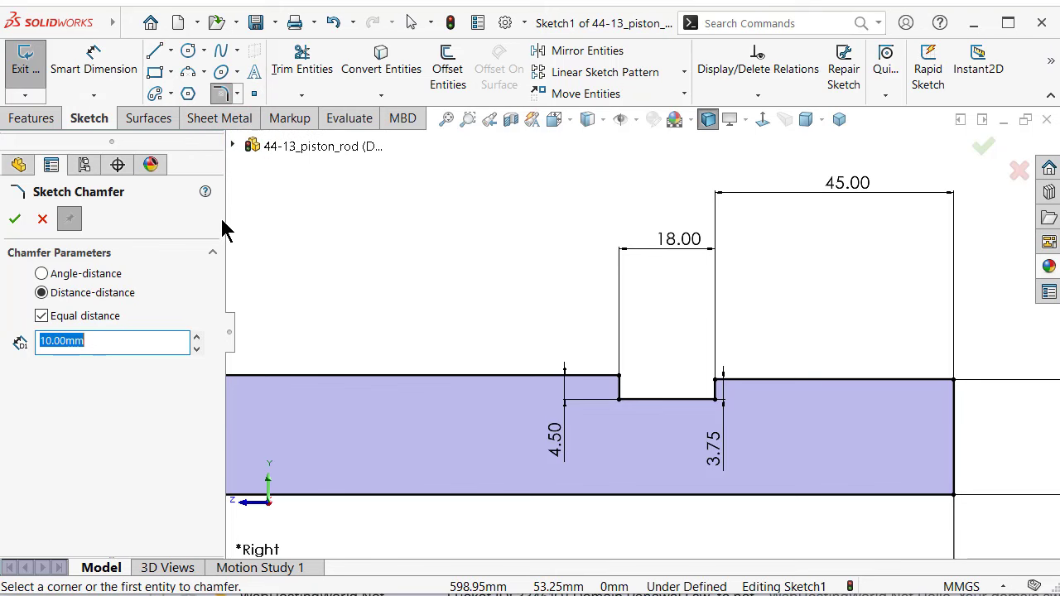
text(1)
click(368, 262)
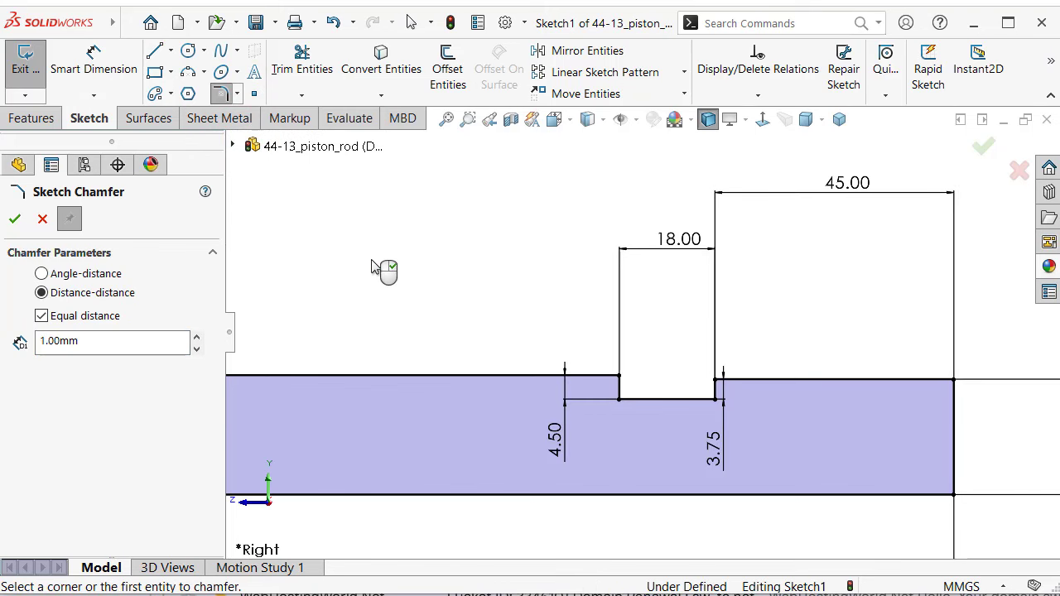
click(955, 380)
scroll(778, 378, down, 3)
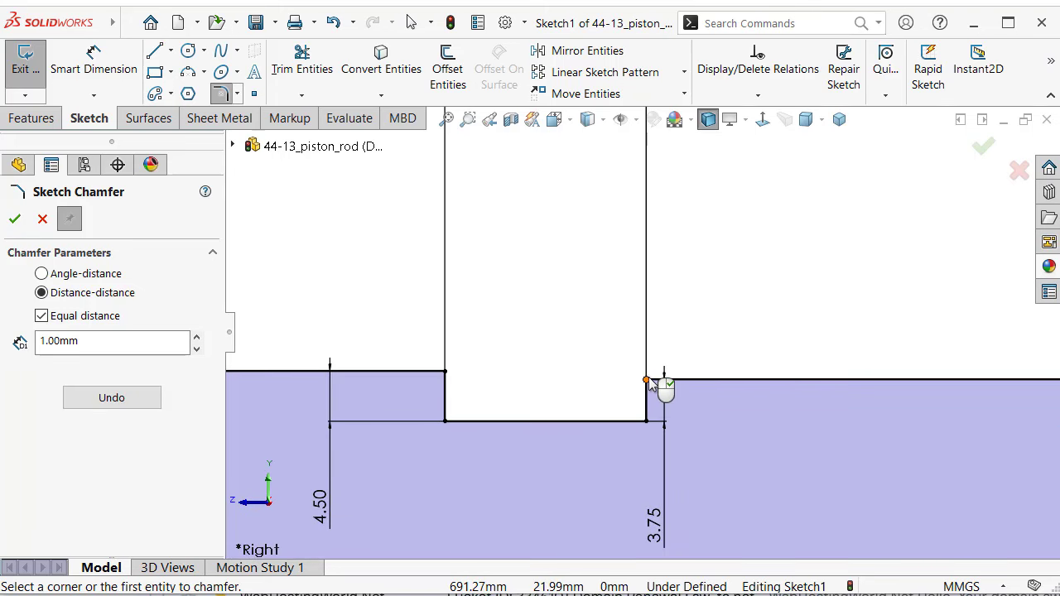
click(647, 381)
key(Escape)
scroll(601, 335, up, 3)
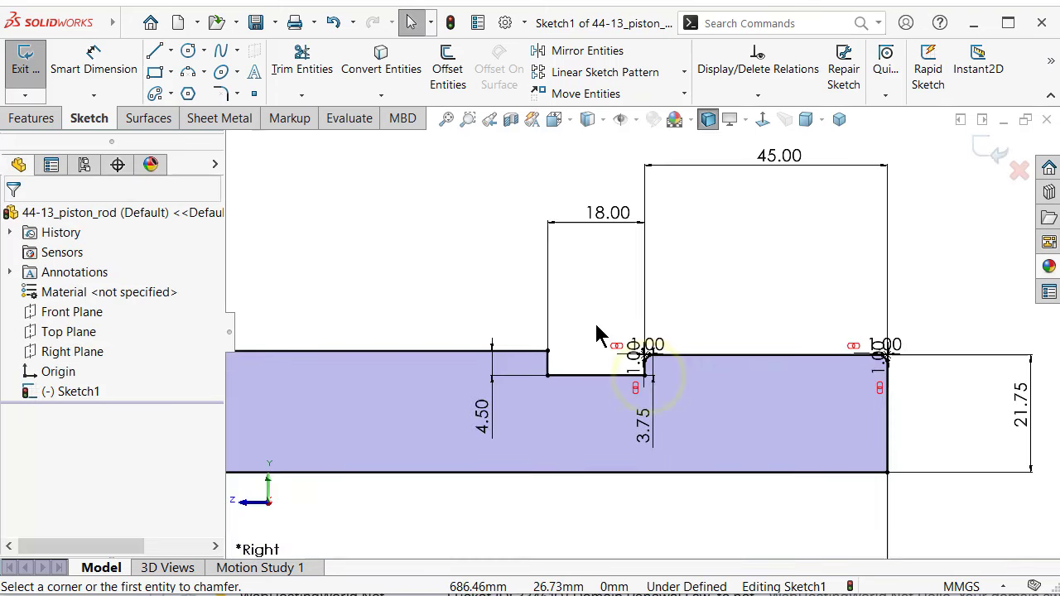
scroll(600, 335, up, 3)
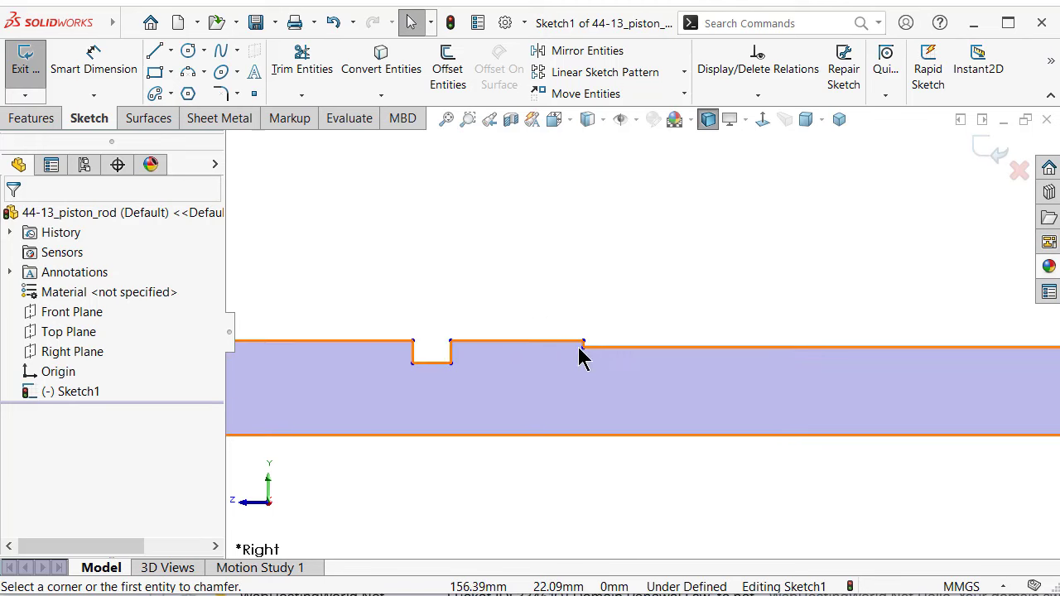
- Drag the step corner and groove corner points down to lower the left section
click(583, 346)
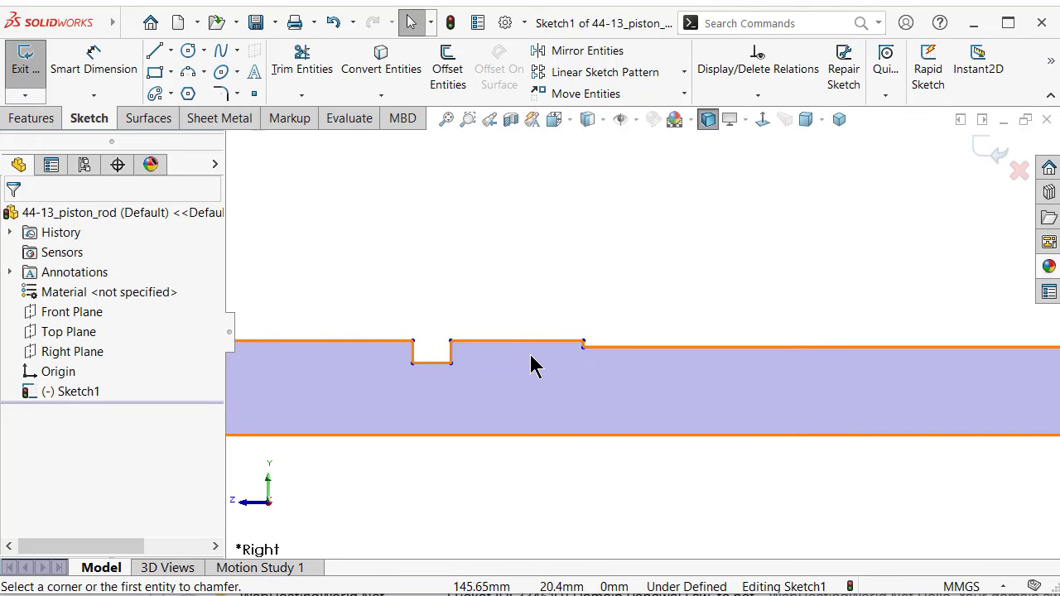
scroll(554, 351, down, 1)
scroll(623, 370, down, 3)
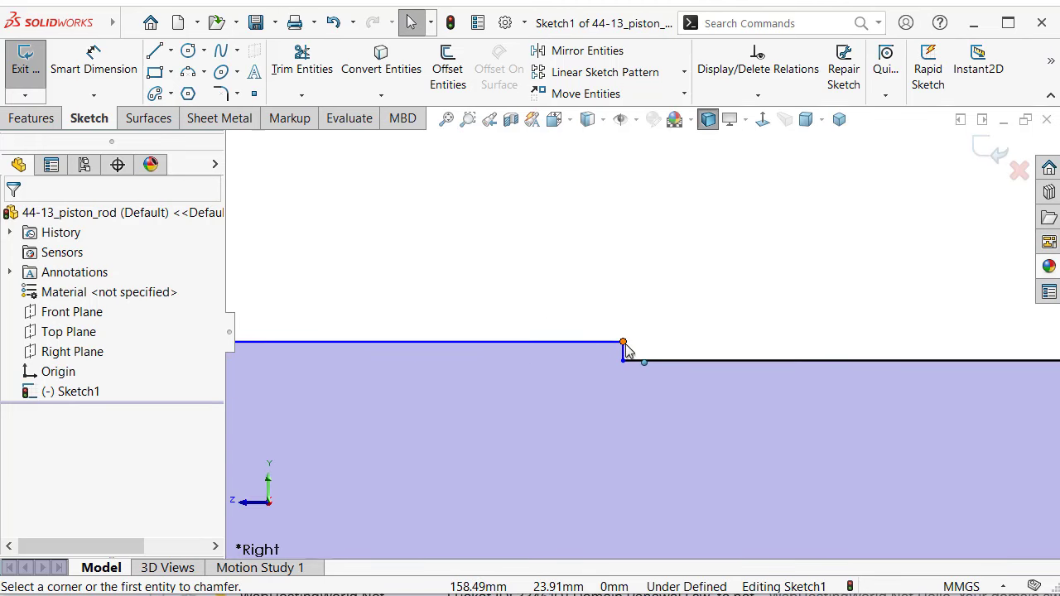
drag(623, 343, 609, 436)
scroll(527, 371, up, 1)
scroll(527, 361, up, 1)
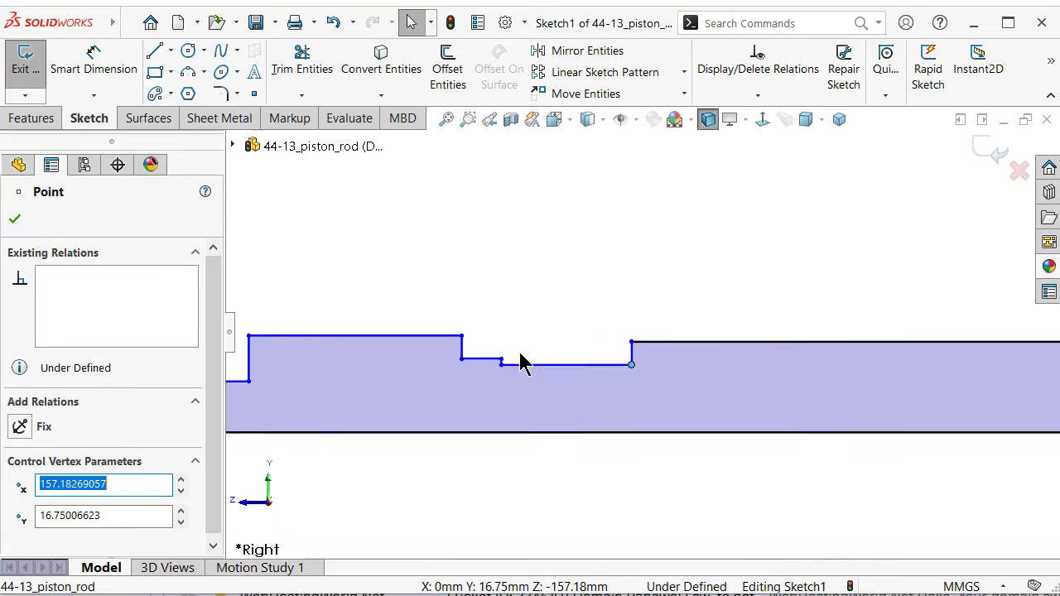
scroll(522, 360, down, 2)
scroll(530, 366, down, 1)
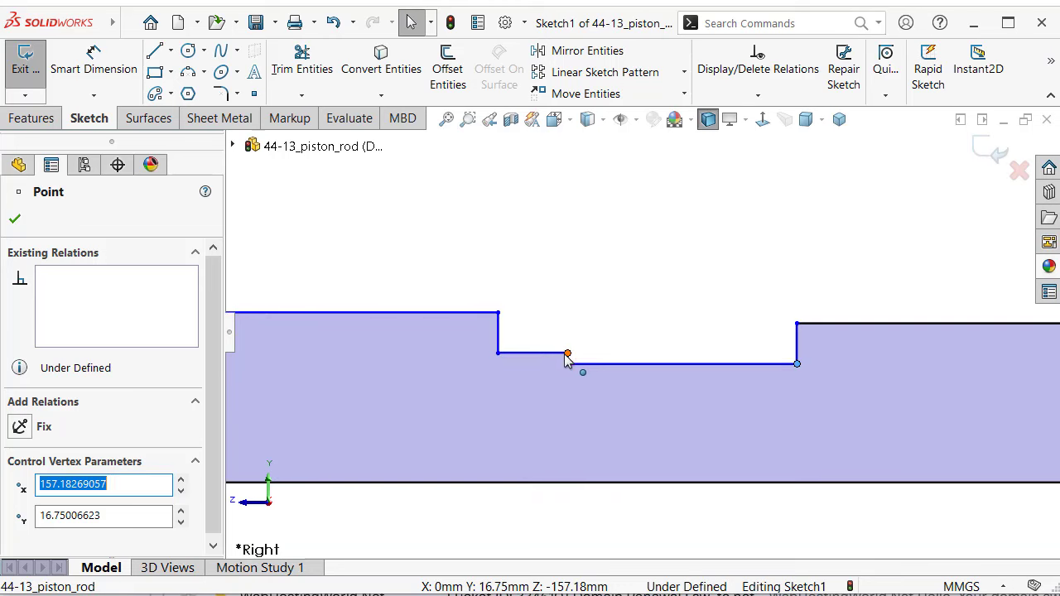
drag(566, 358, 566, 396)
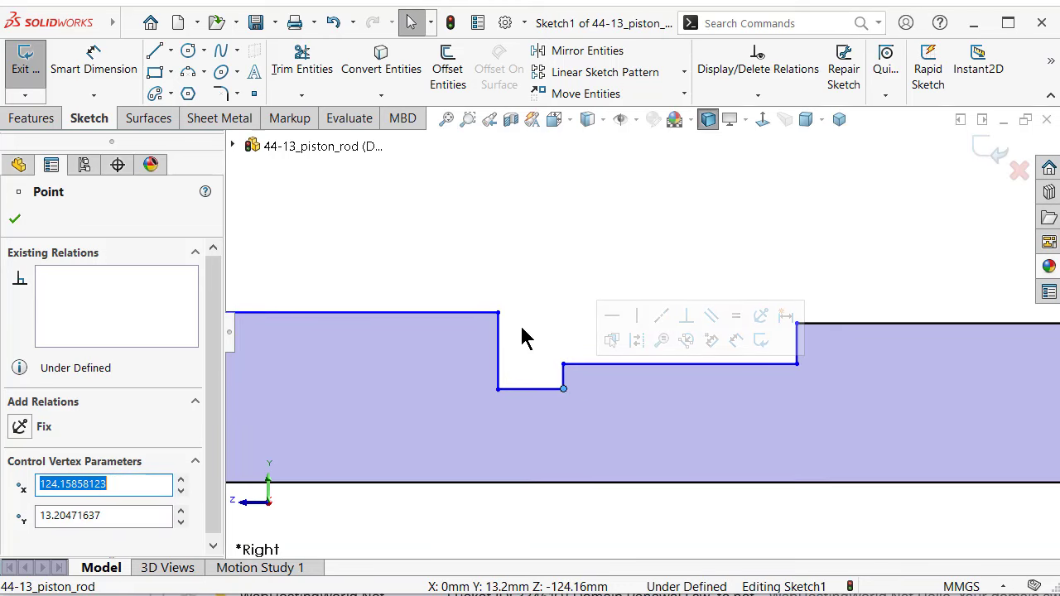
- Pull the step's top corner point down to flatten the left edge, zooming to check the shape
click(499, 314)
drag(500, 316, 503, 364)
scroll(473, 356, up, 2)
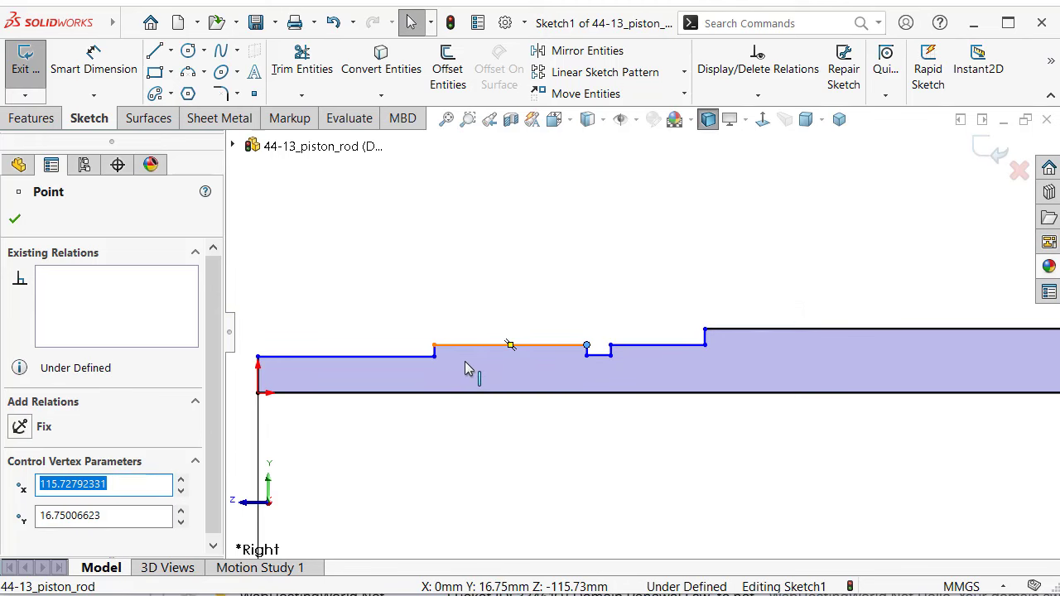
scroll(463, 357, down, 1)
scroll(461, 359, up, 1)
scroll(635, 350, up, 1)
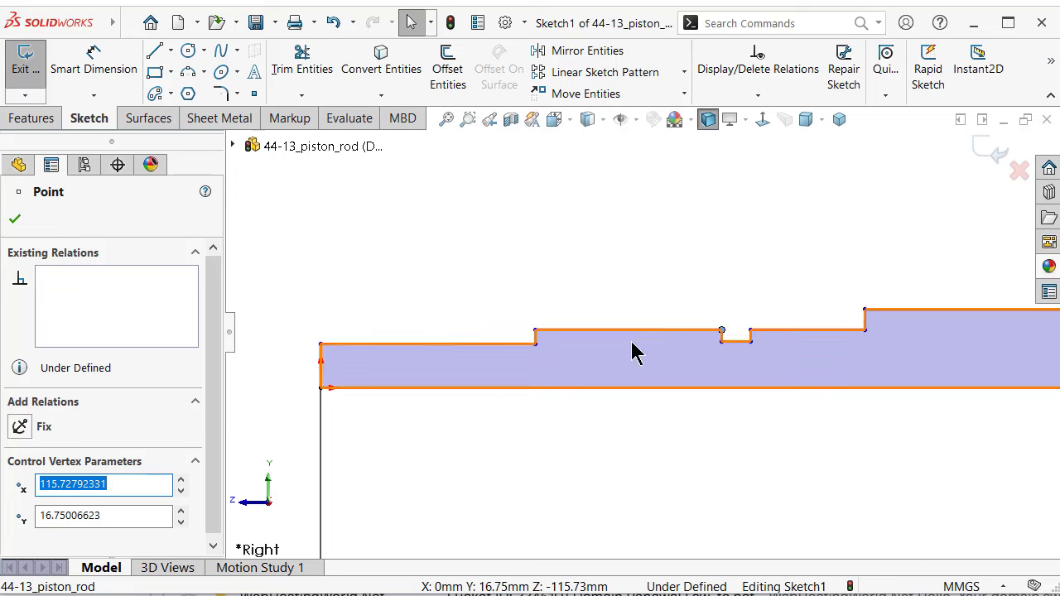
scroll(729, 307, up, 1)
scroll(760, 306, up, 2)
scroll(746, 310, down, 2)
scroll(654, 332, down, 2)
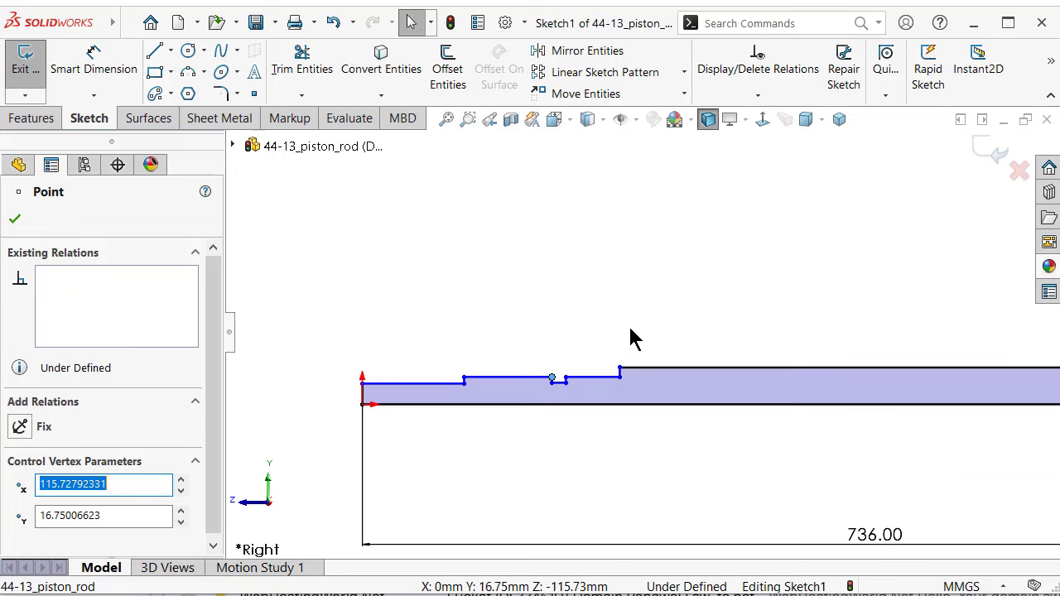
scroll(630, 338, down, 2)
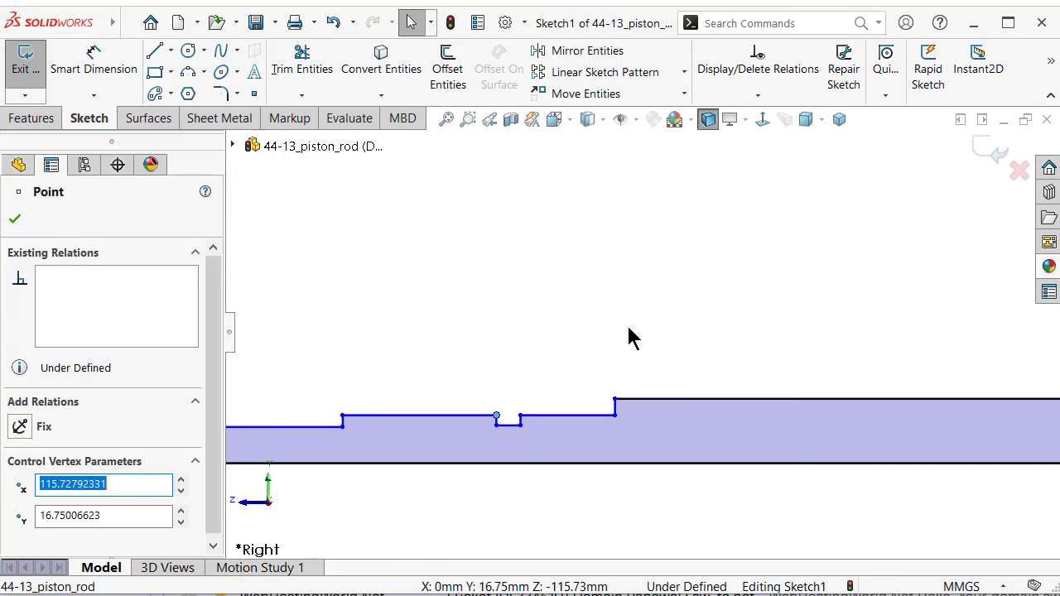
scroll(630, 338, down, 1)
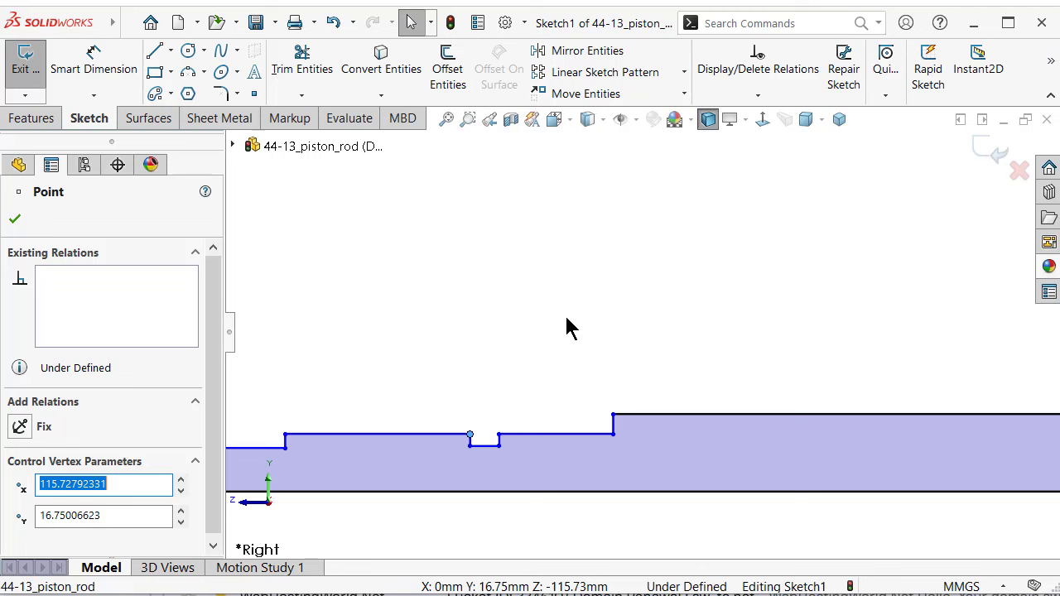
scroll(537, 316, up, 2)
scroll(427, 368, down, 2)
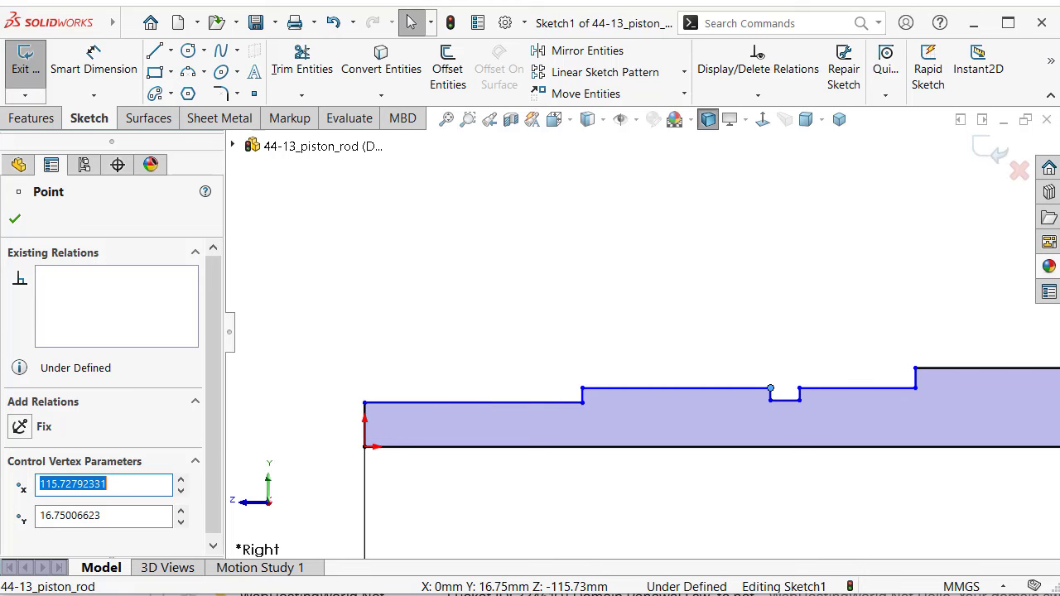
scroll(322, 351, up, 2)
scroll(650, 335, down, 2)
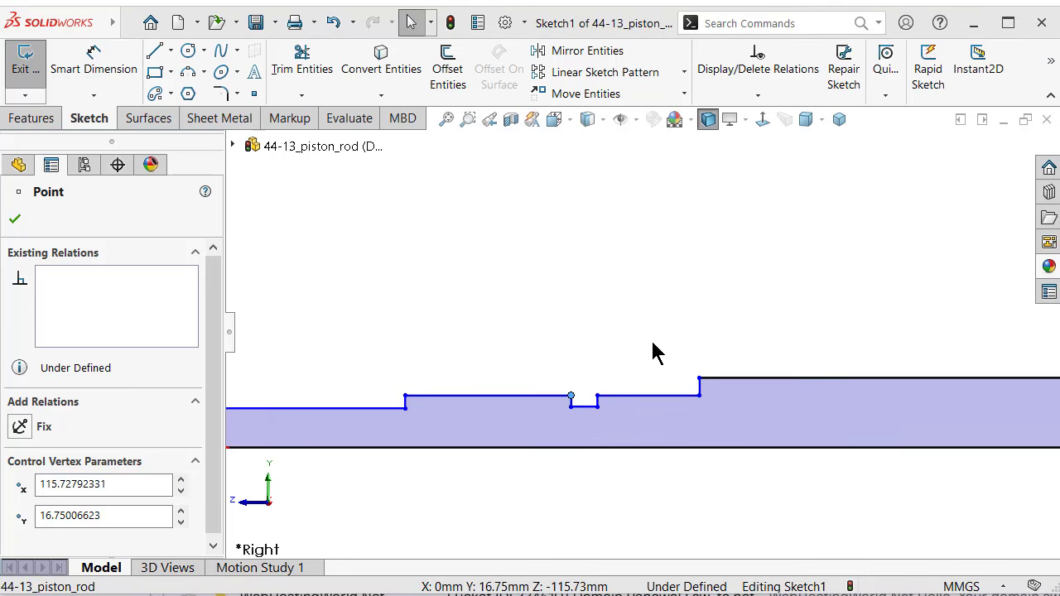
scroll(653, 352, up, 2)
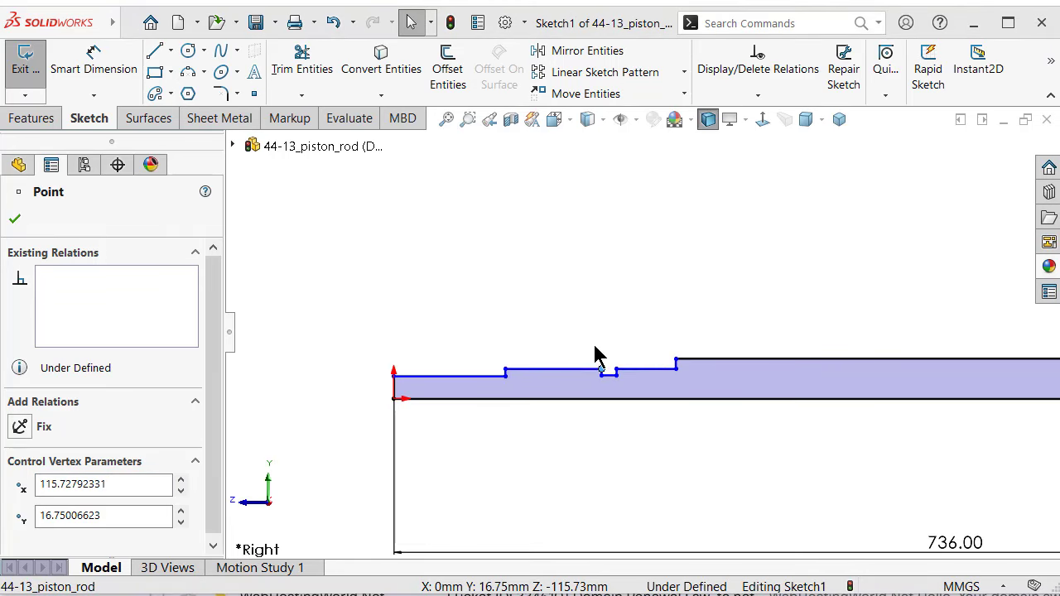
scroll(516, 371, down, 2)
scroll(504, 378, down, 1)
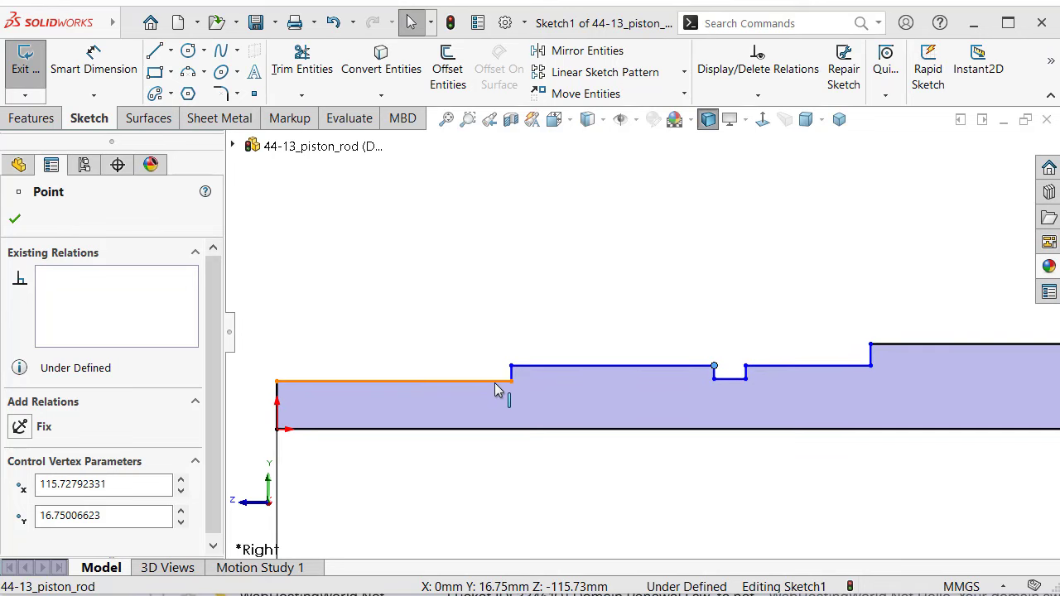
- Replace the top-left edge with new line segments closing the profile at the origin line
click(493, 383)
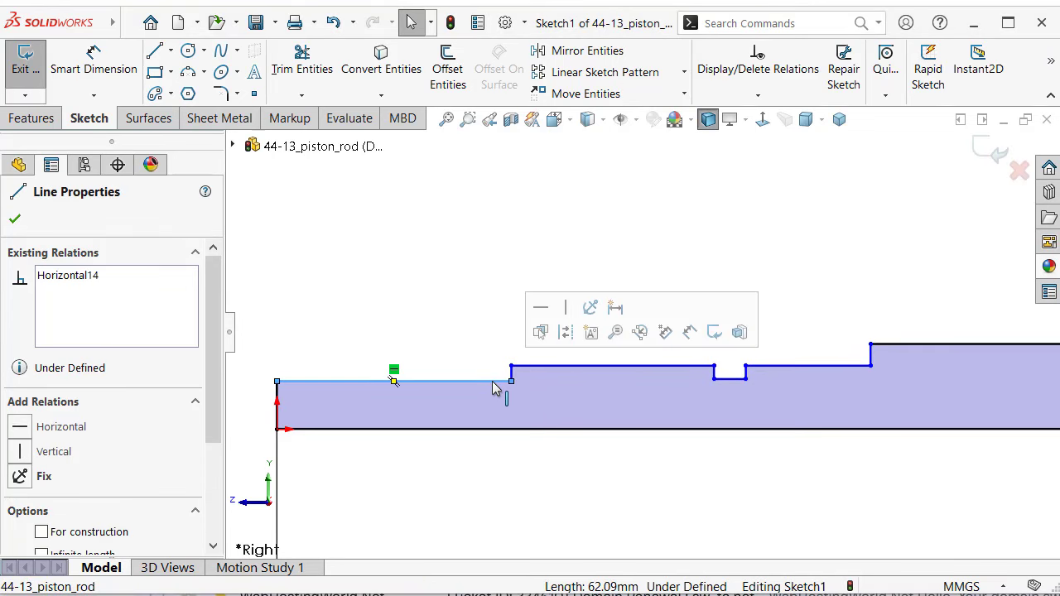
key(Delete)
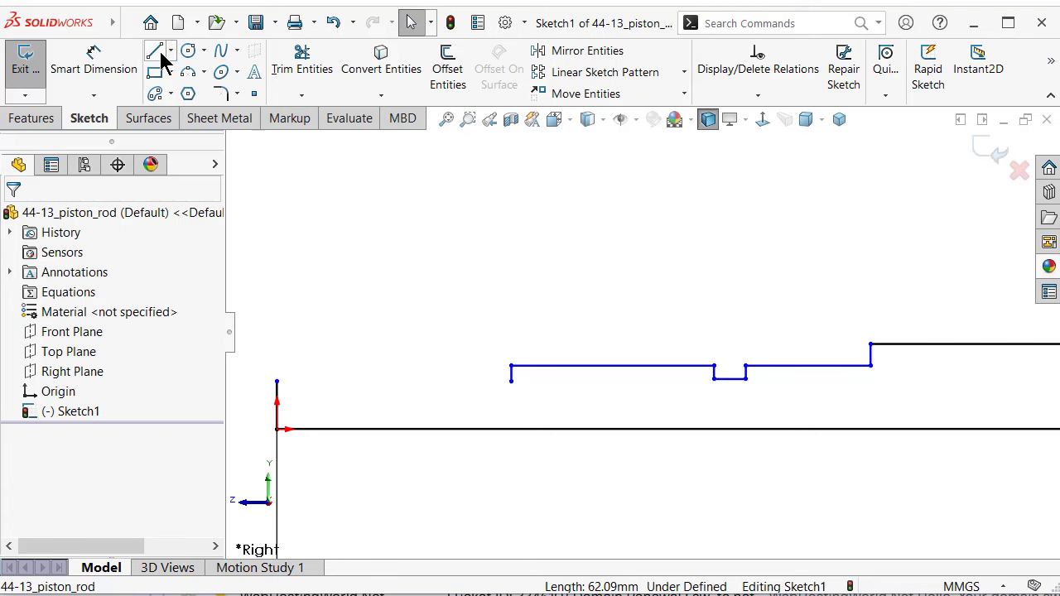
click(156, 52)
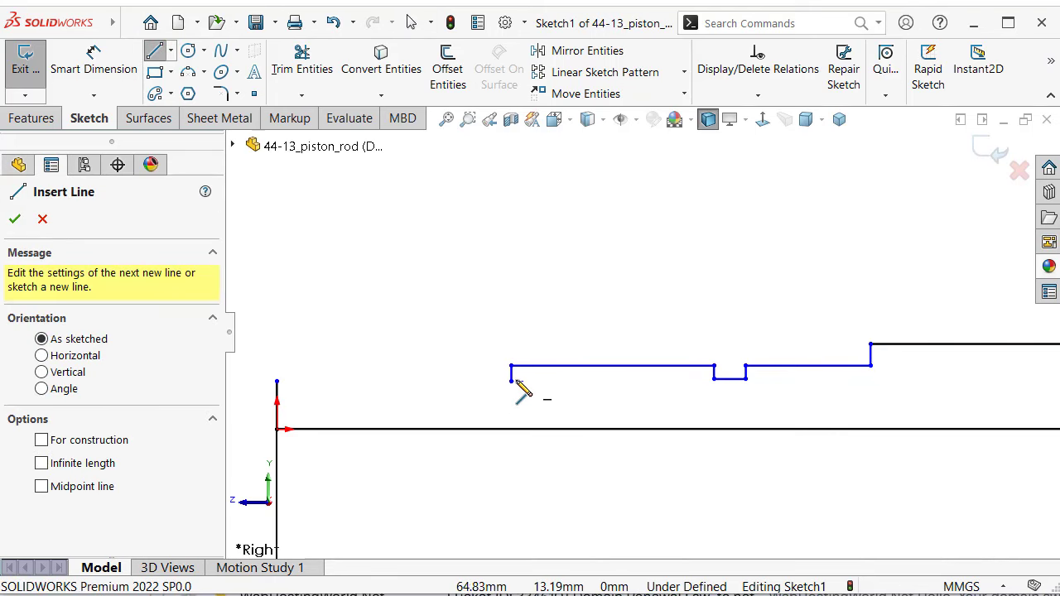
click(511, 382)
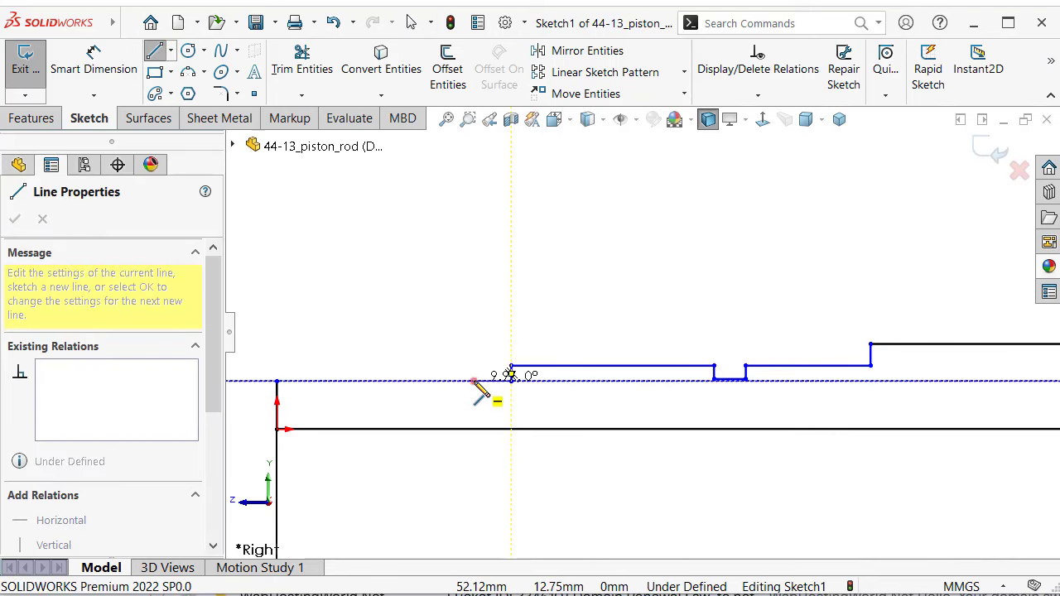
click(475, 366)
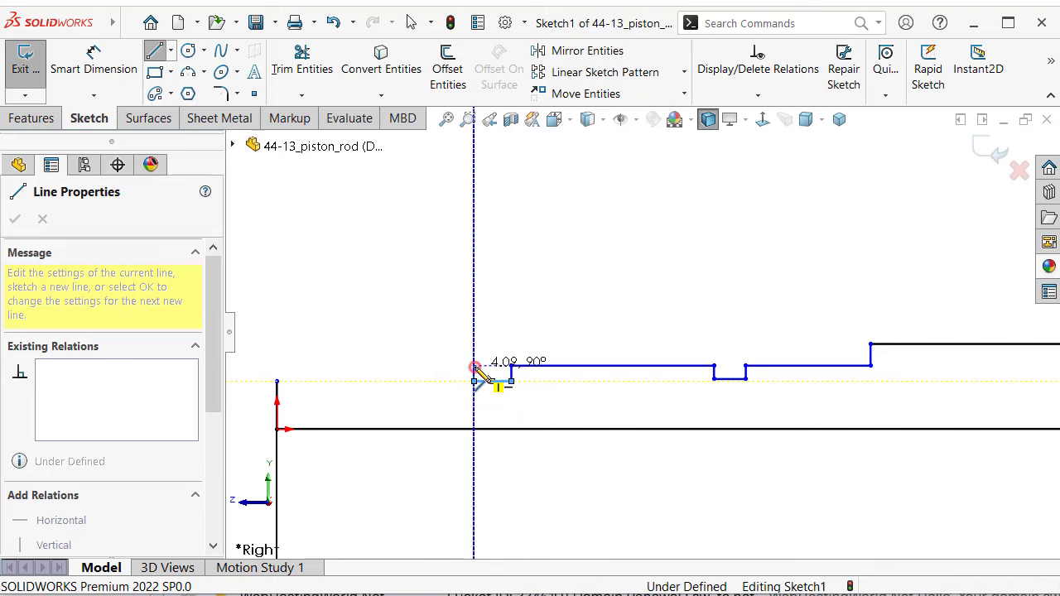
click(278, 382)
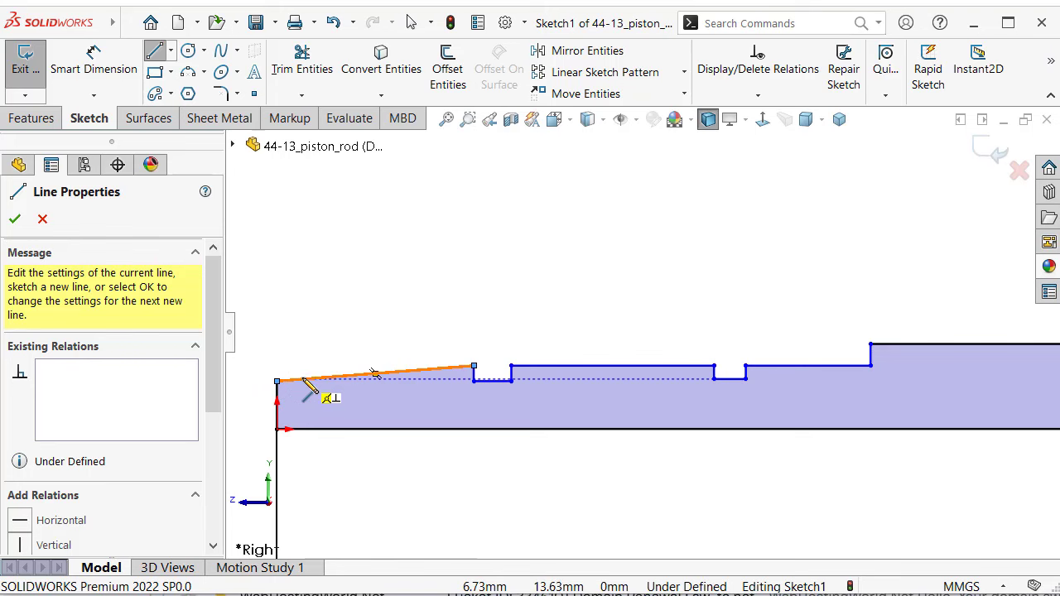
key(Escape)
- Apply a Horizontal relation to the sloped left top edge and zoom to fit
click(308, 379)
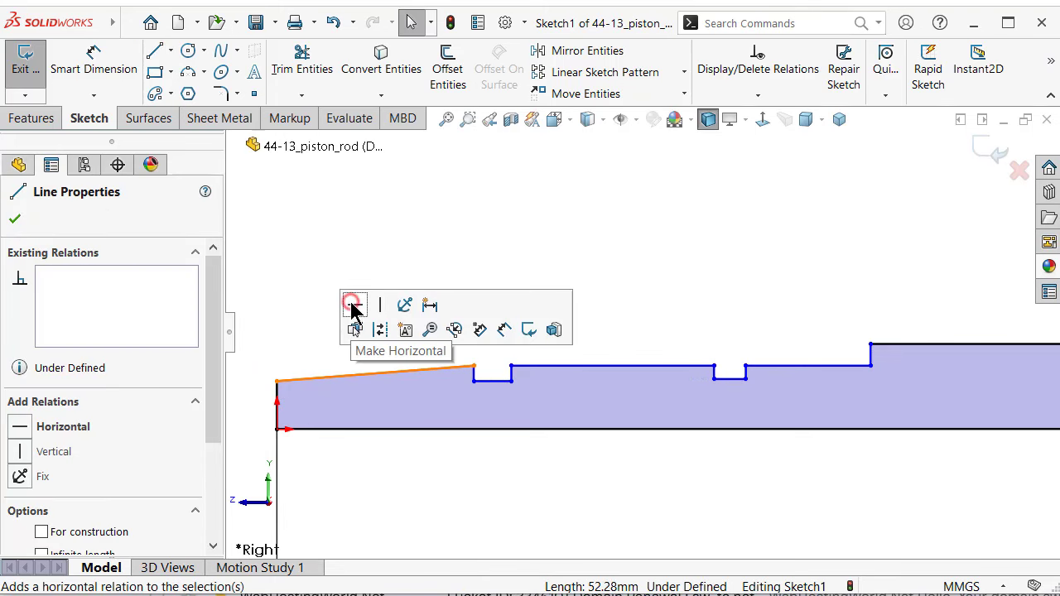
click(352, 308)
click(356, 315)
key(f)
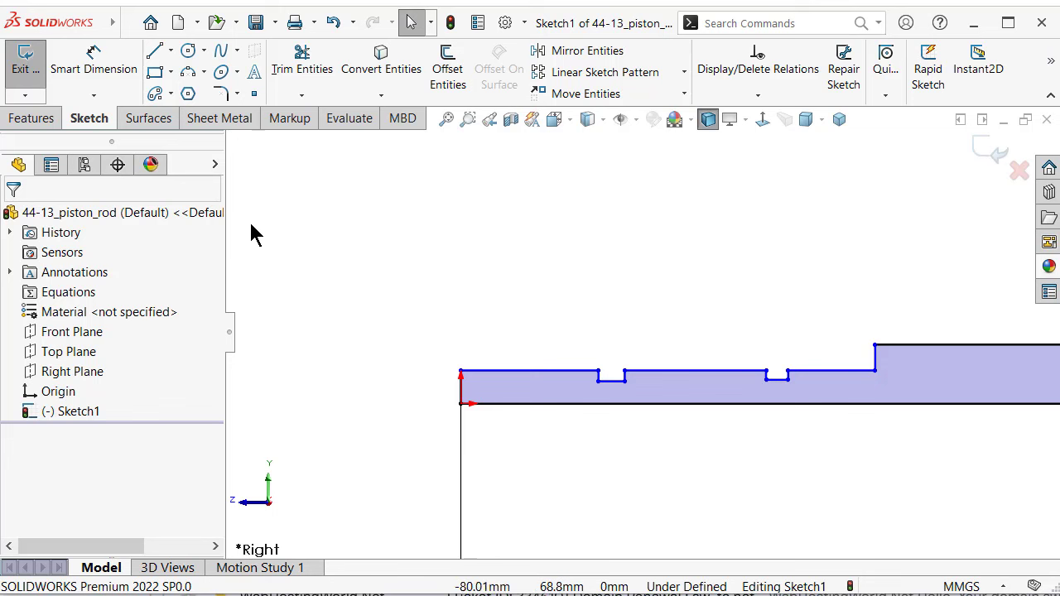
- Dimension the profile's first top edge to 45 mm long
click(93, 56)
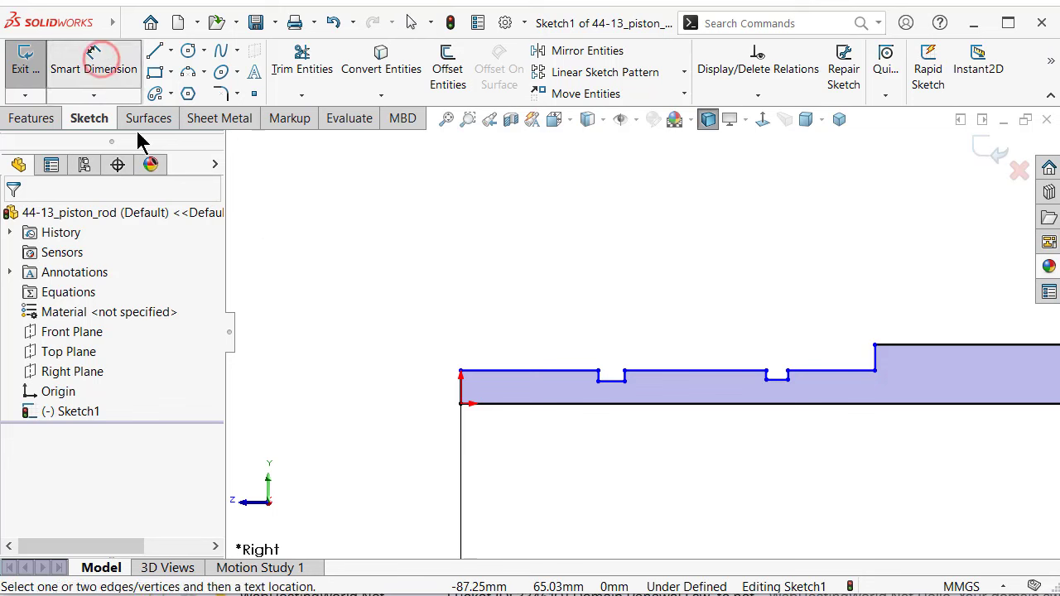
click(516, 375)
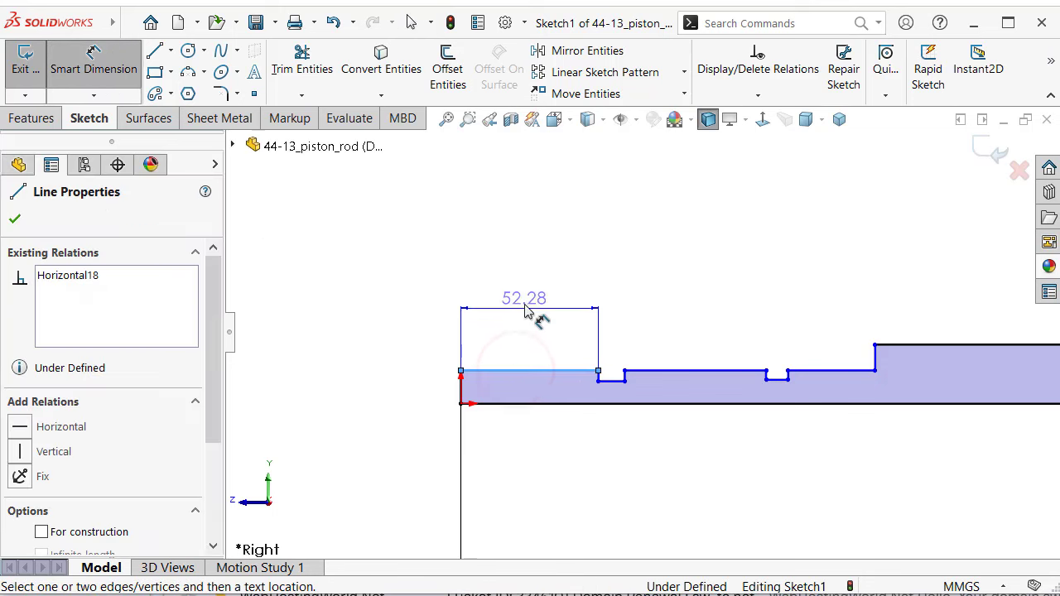
click(528, 281)
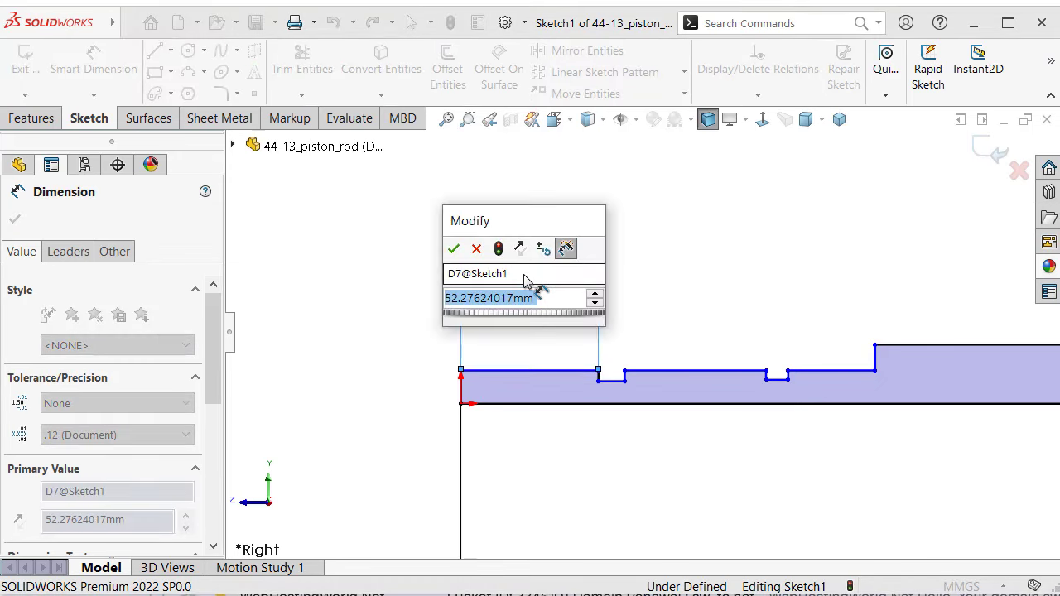
text(45)
key(Return)
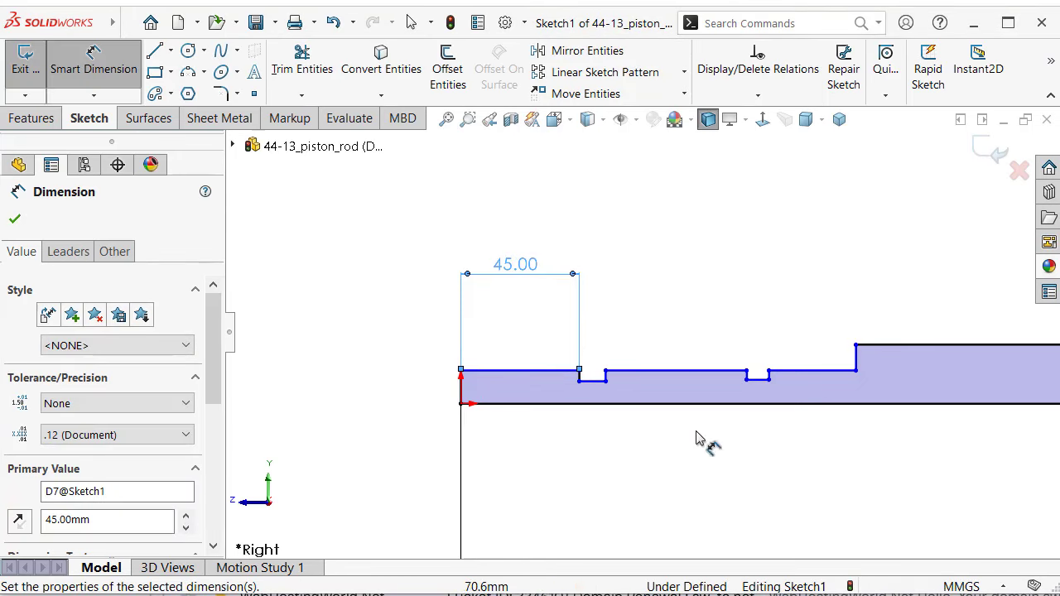
- Dimension the rod's left end height between the top edge and the axis to 17.5 mm
scroll(754, 416, down, 1)
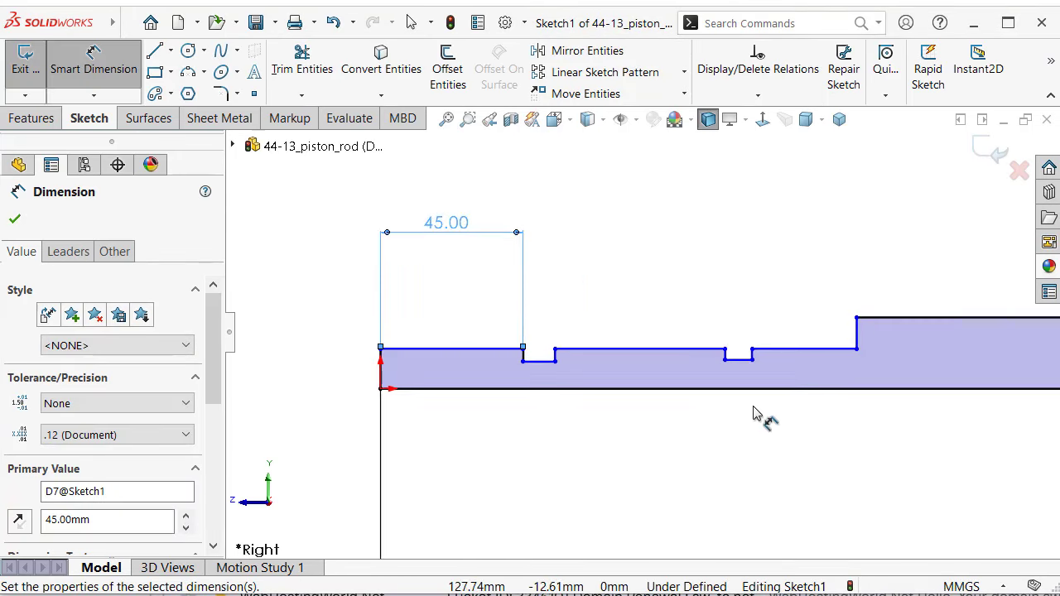
scroll(578, 357, down, 2)
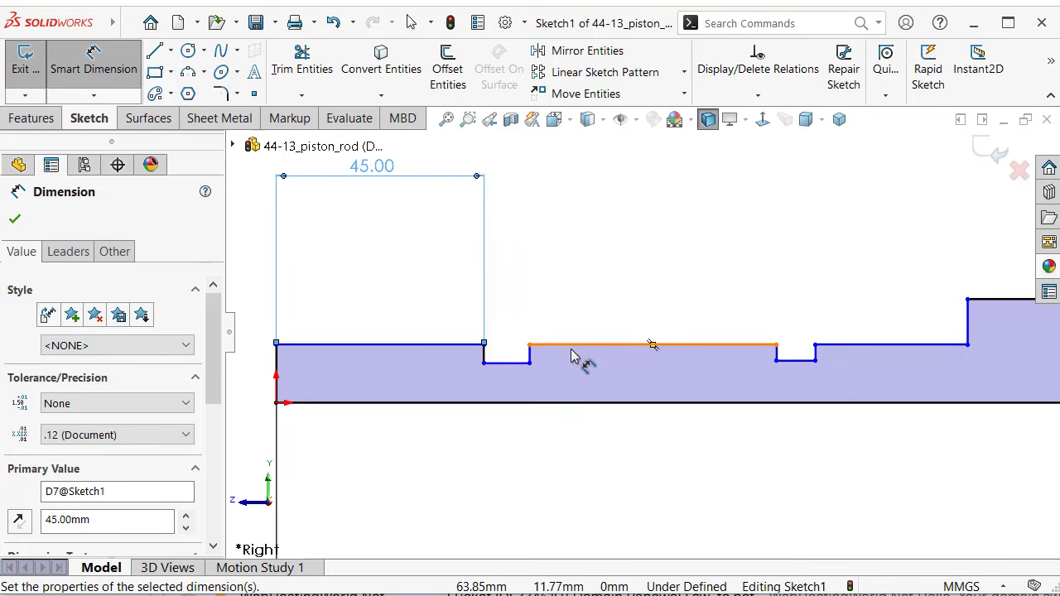
scroll(438, 367, up, 2)
click(450, 342)
click(455, 384)
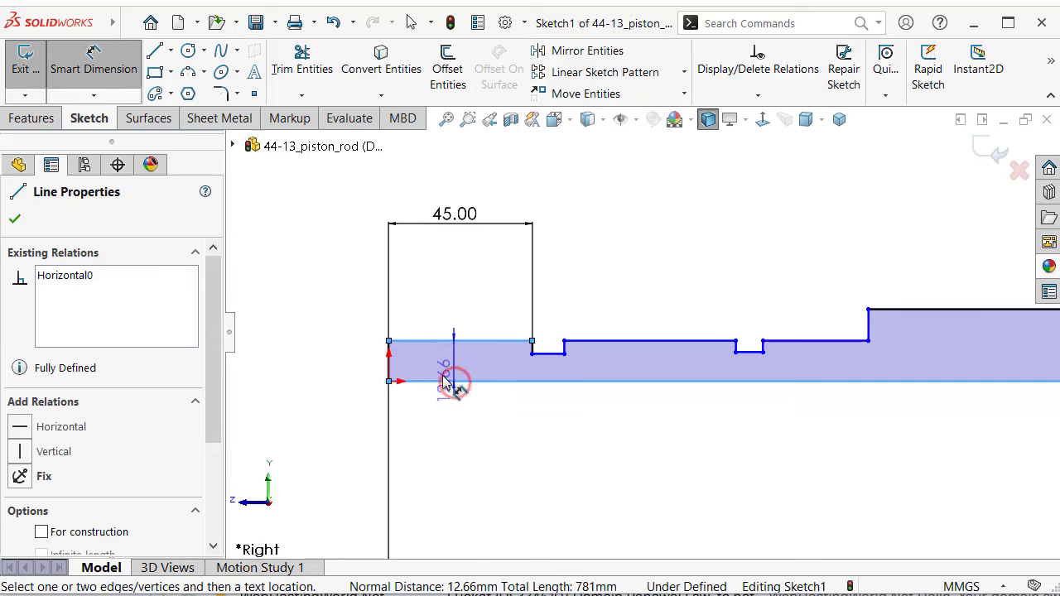
click(328, 377)
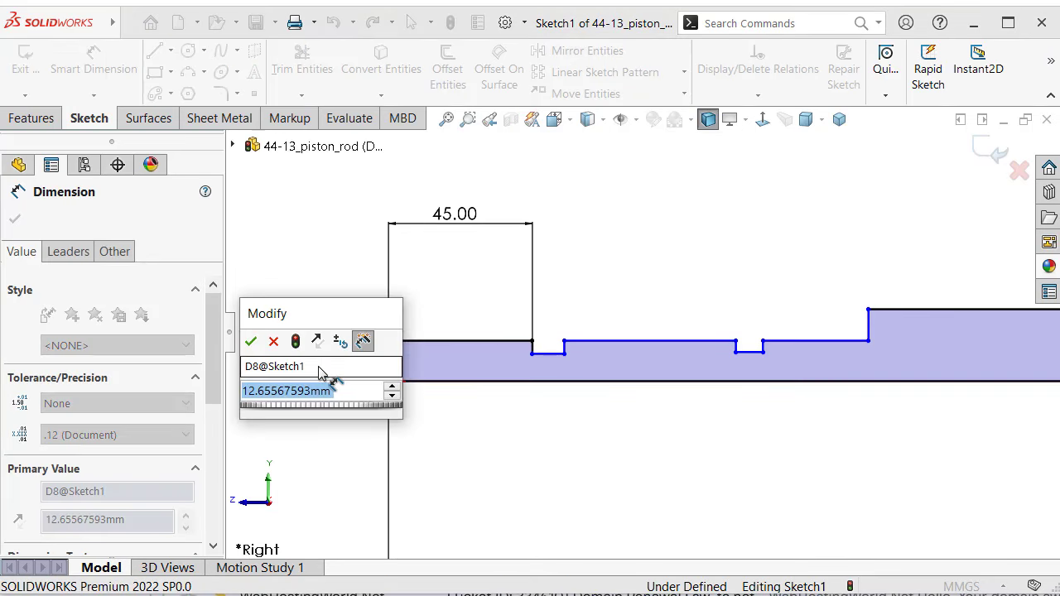
text(17.)
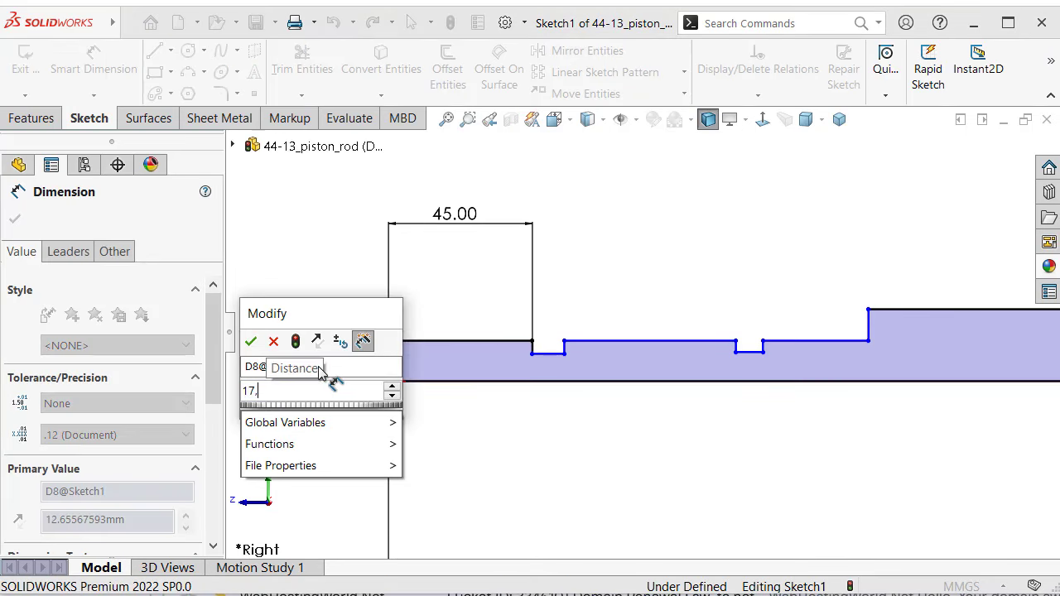
text(5)
key(Return)
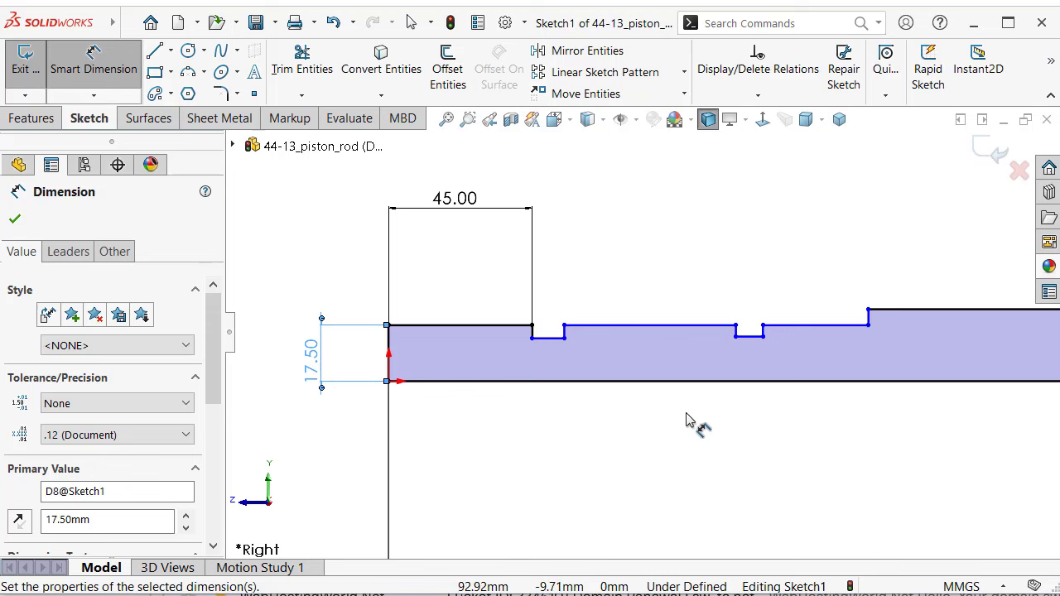
scroll(571, 356, down, 2)
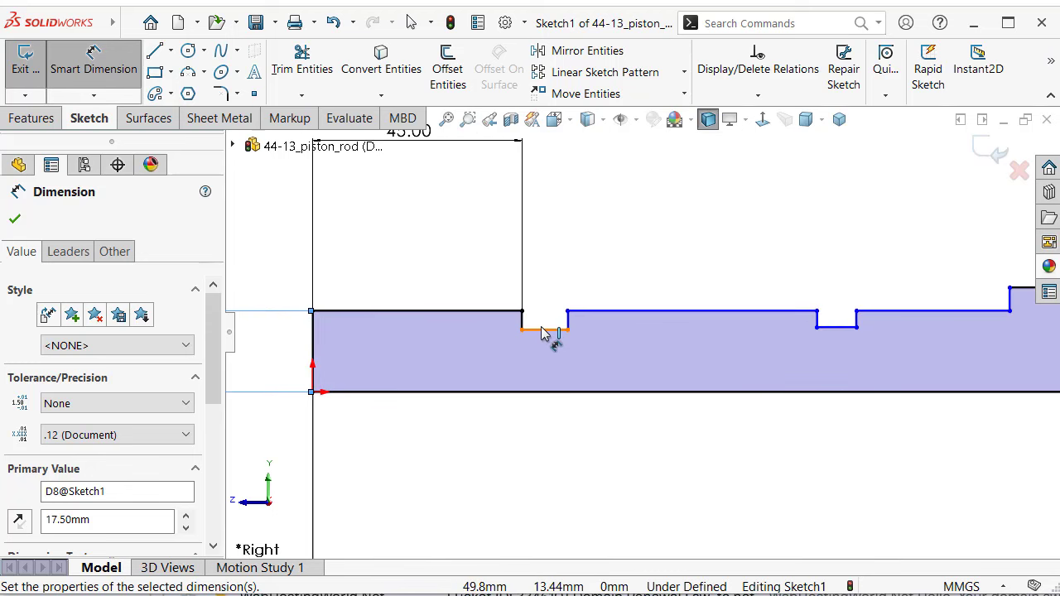
- Set the first groove's bottom width to 5 mm
click(540, 329)
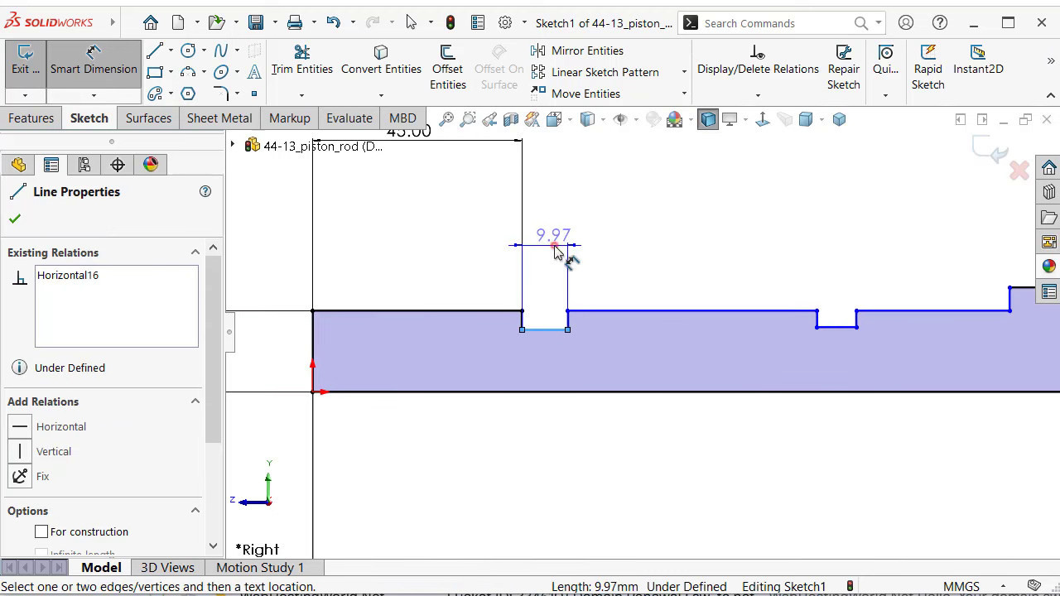
click(555, 254)
text(5)
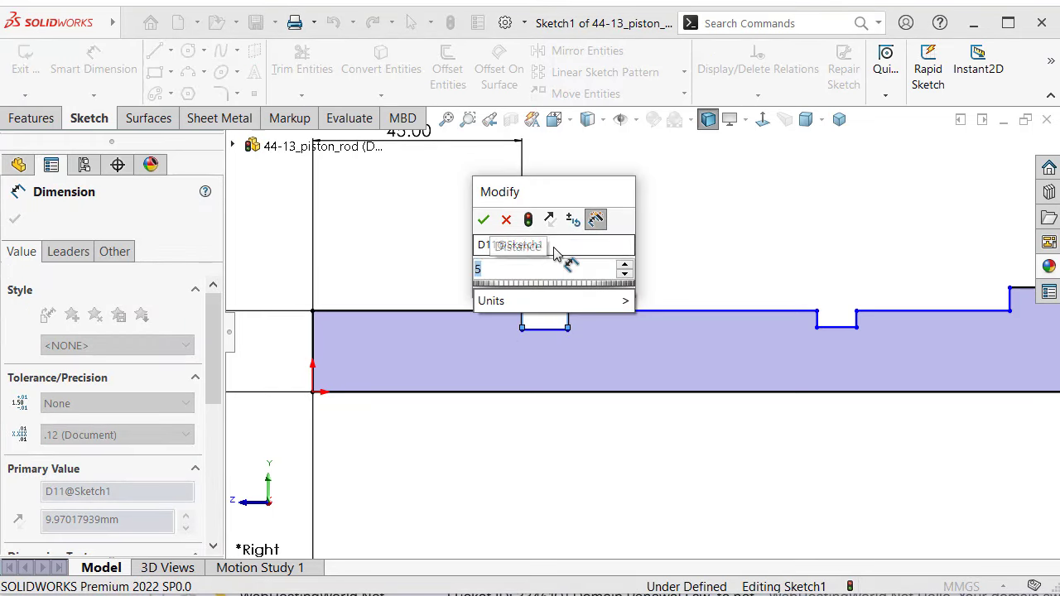
key(Return)
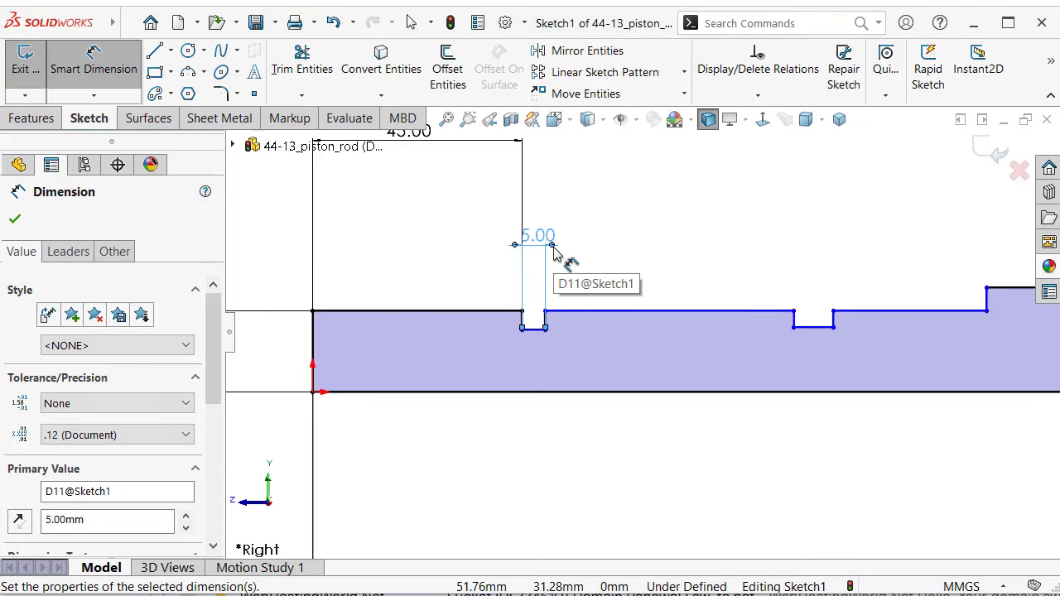
scroll(553, 253, down, 3)
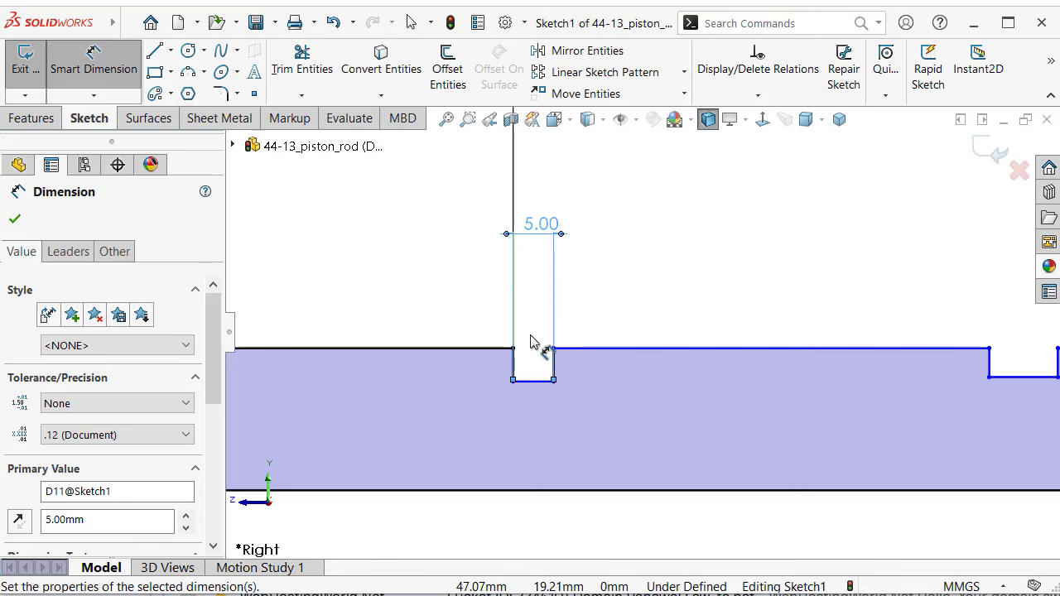
- Dimension the groove's side lines to 2.5 mm on the left and 3.5 mm on the right
click(513, 364)
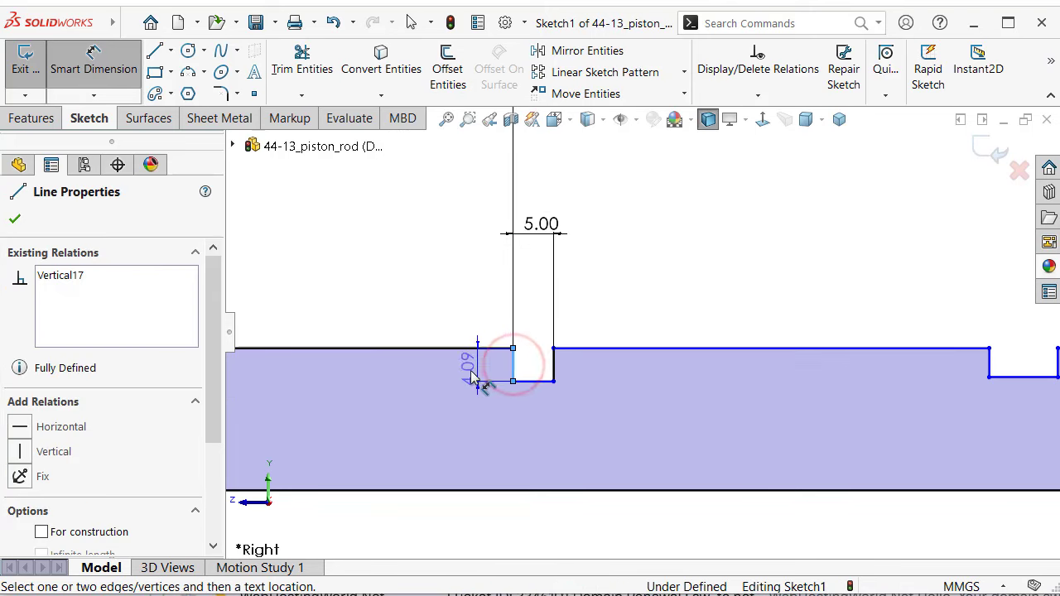
click(452, 371)
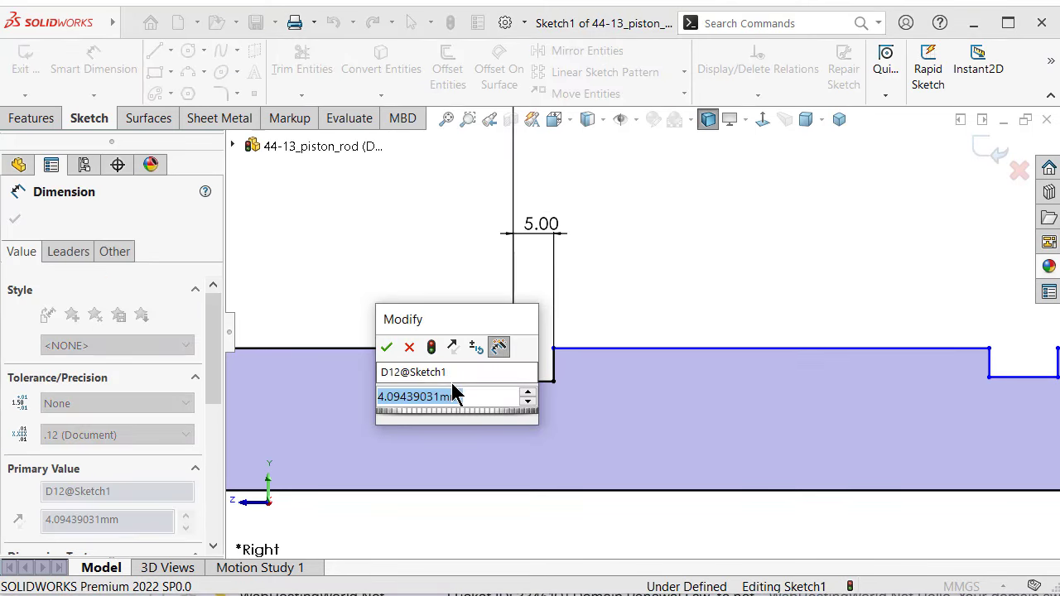
text(2.5)
key(Return)
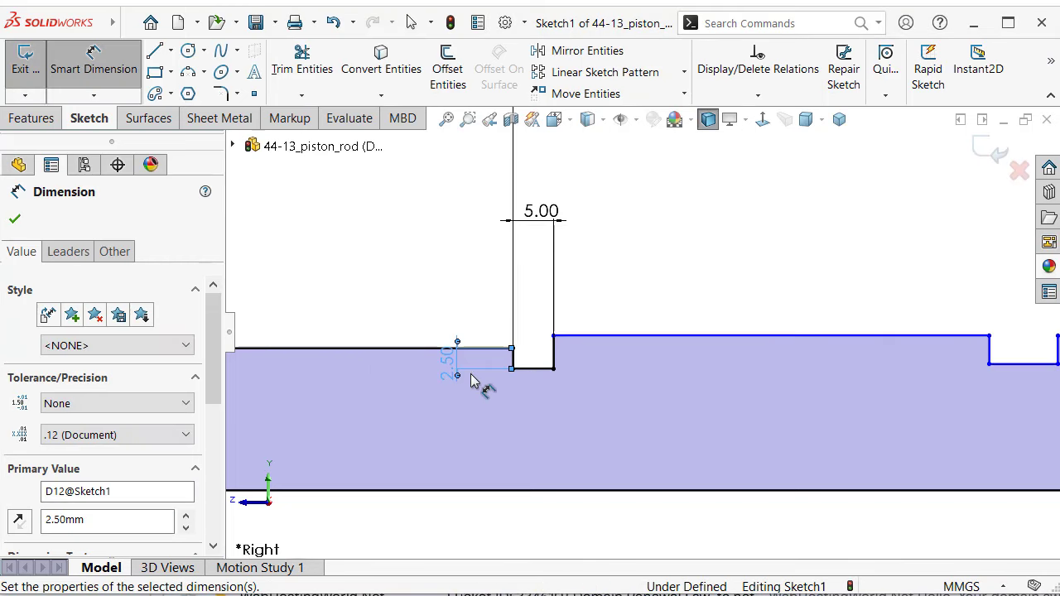
scroll(530, 360, down, 2)
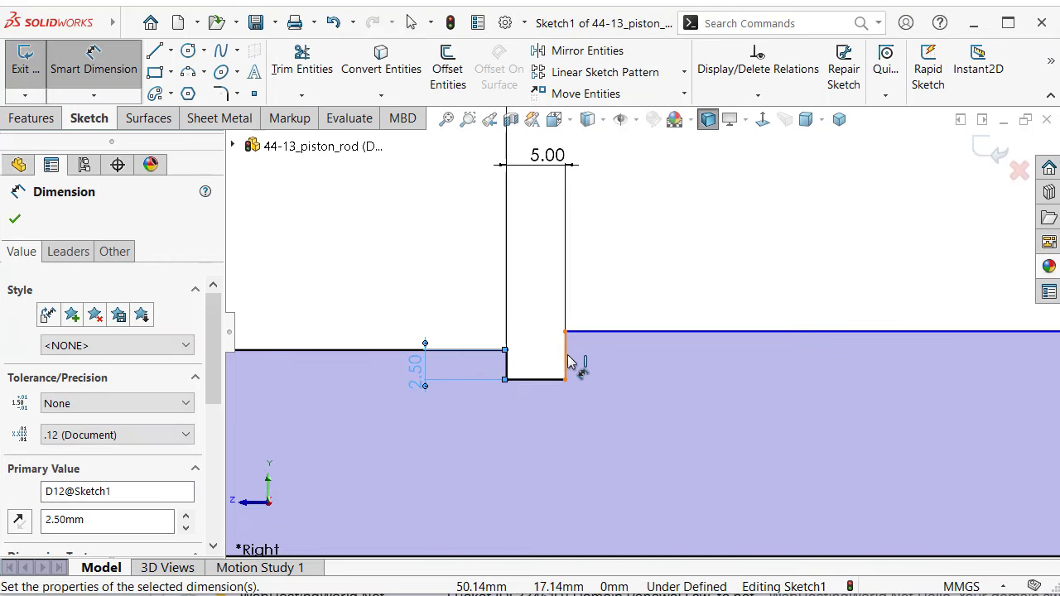
click(567, 362)
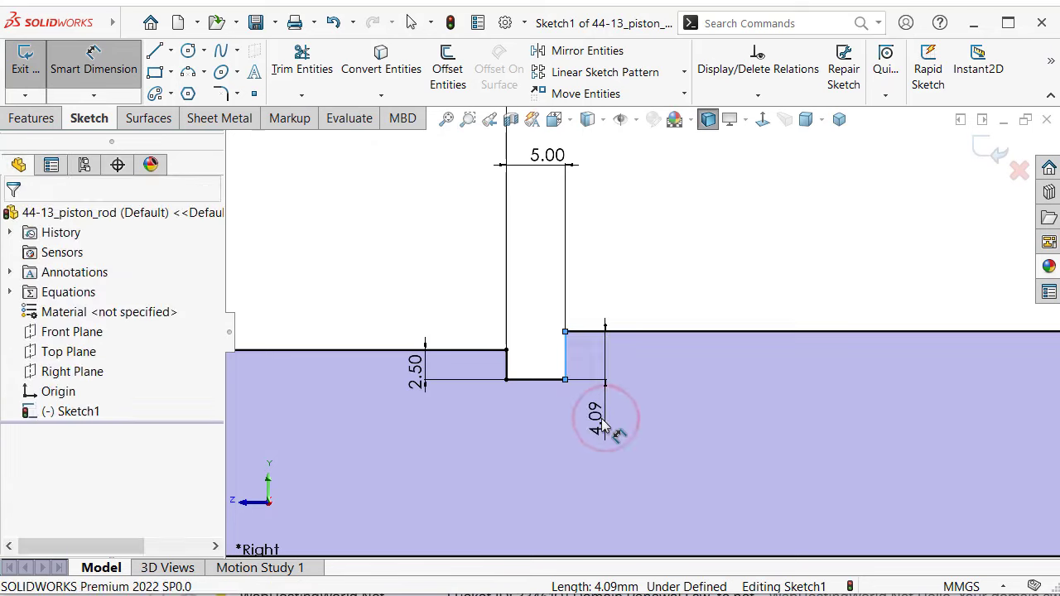
click(607, 425)
text(3,5)
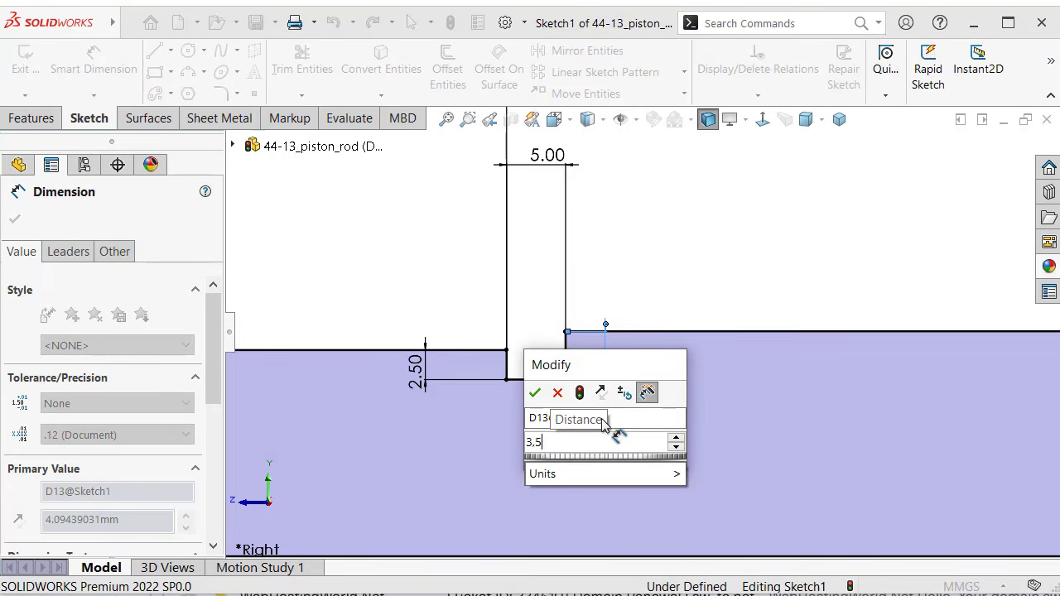
key(Return)
click(669, 265)
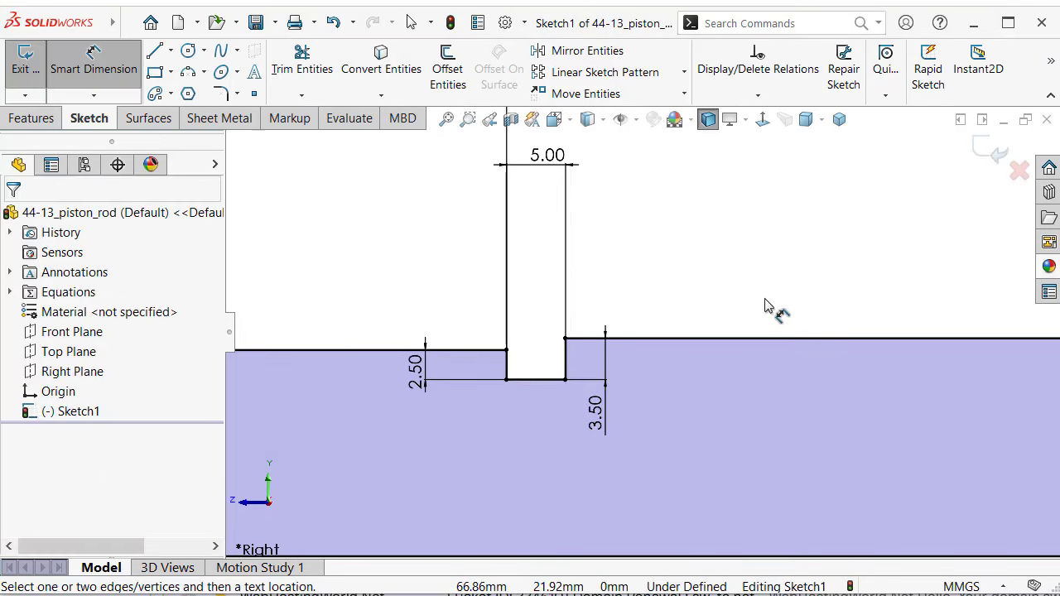
scroll(765, 304, up, 2)
scroll(782, 307, up, 2)
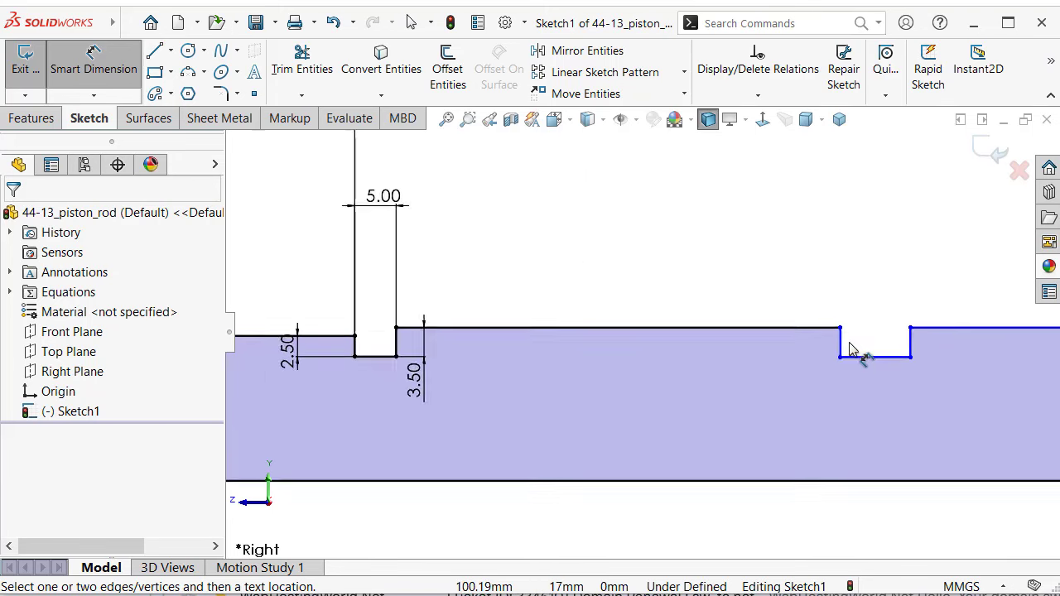
- Dimension the second groove to 2.5 mm deep and 4 mm wide
scroll(856, 358, down, 3)
click(831, 345)
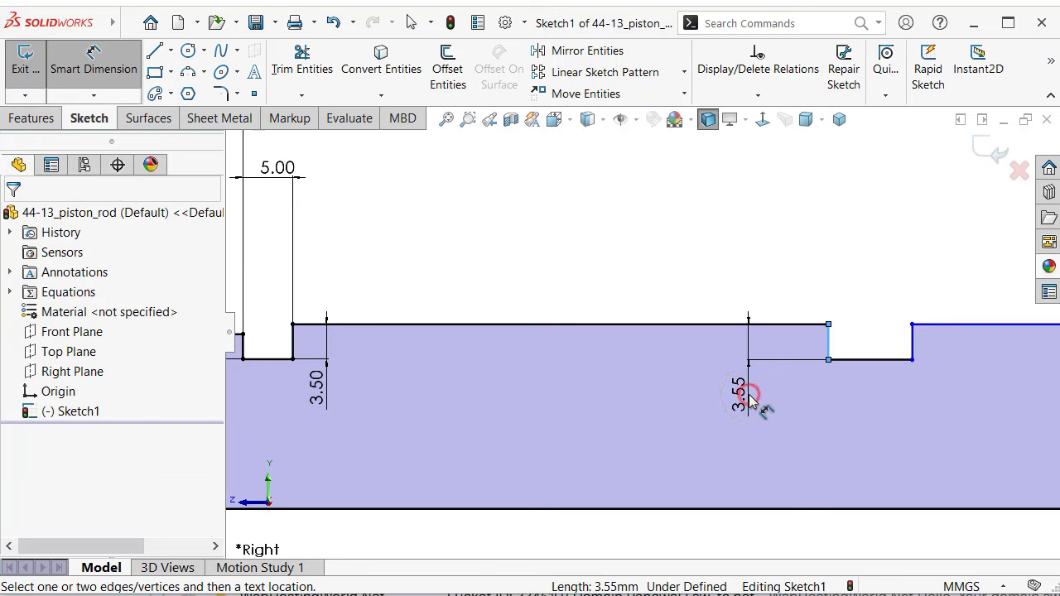
click(754, 389)
text(2.5)
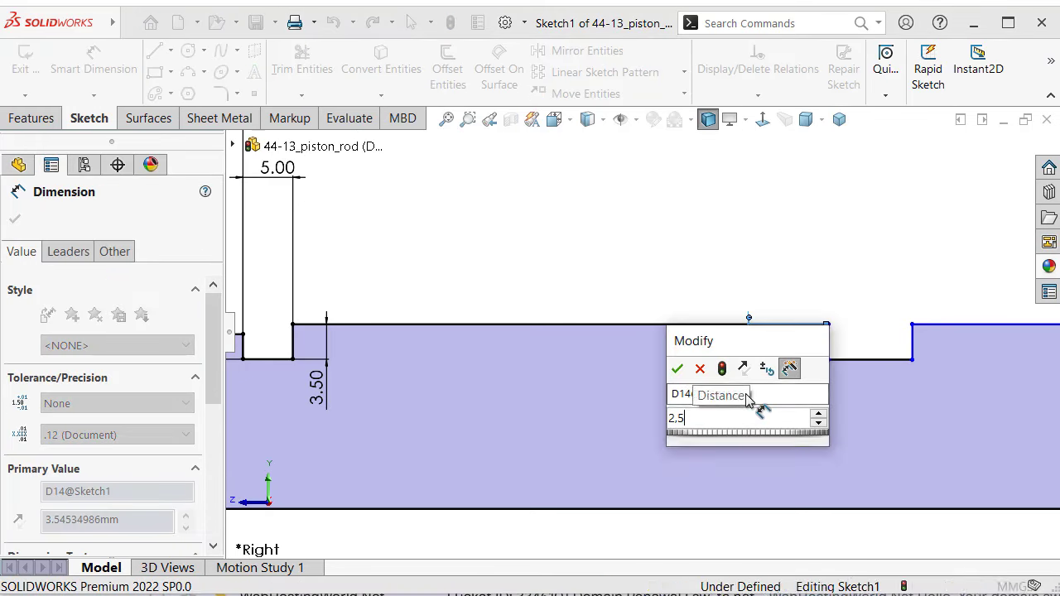
key(Return)
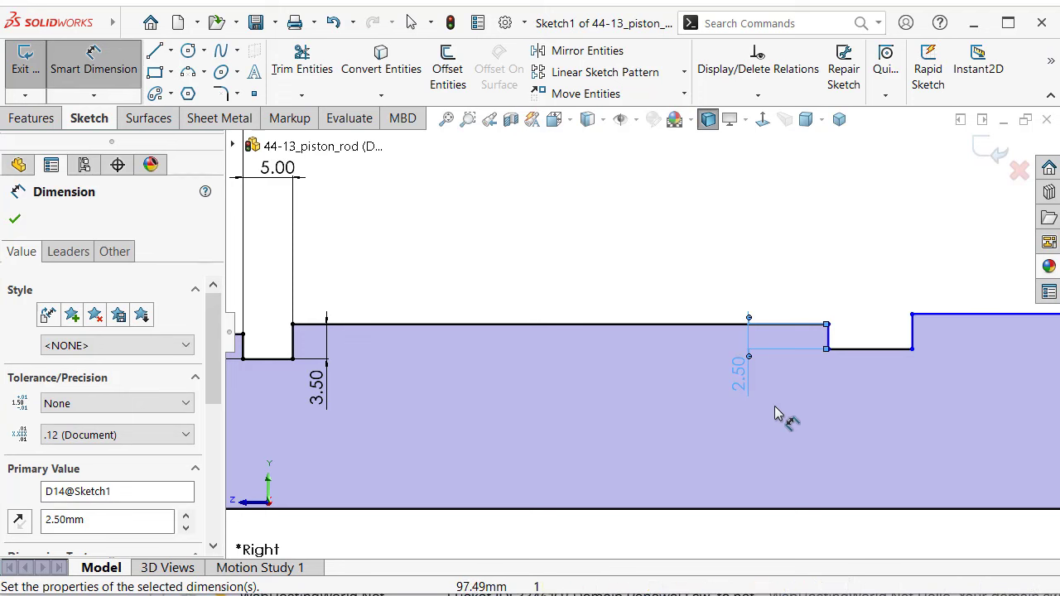
click(879, 356)
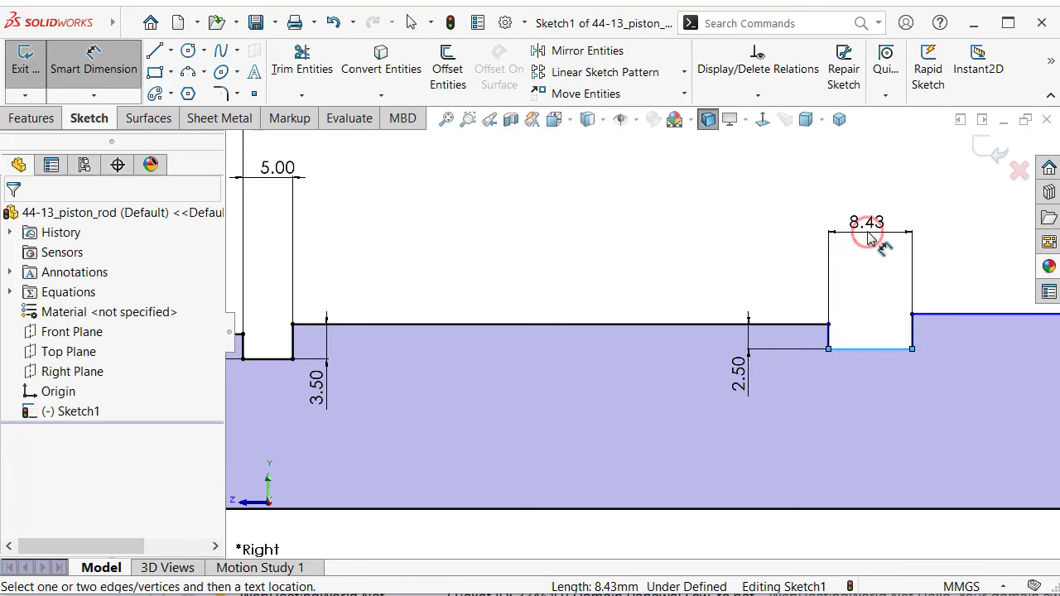
click(881, 245)
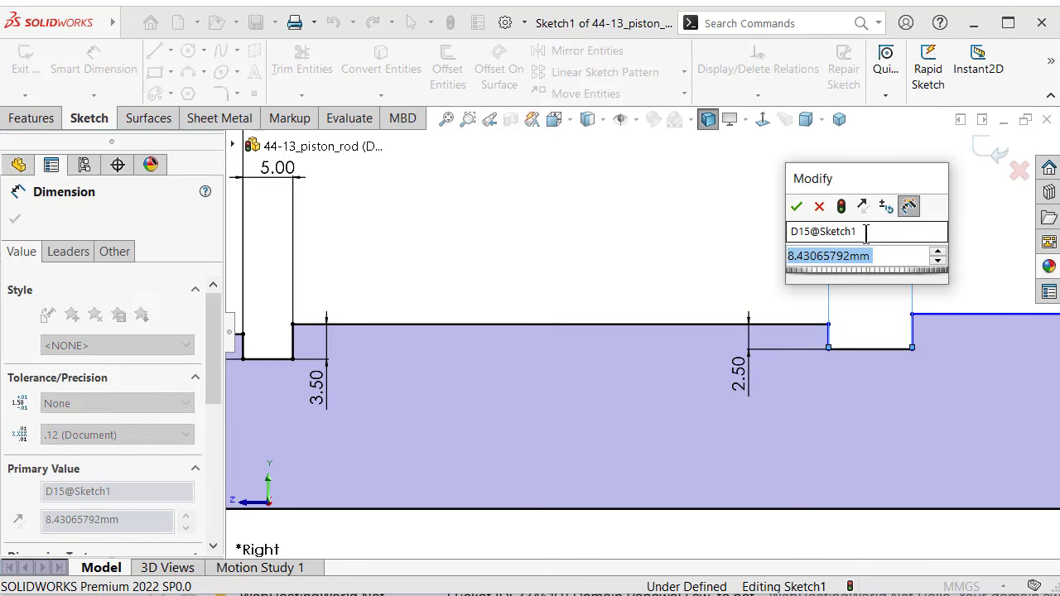
text(4)
key(Return)
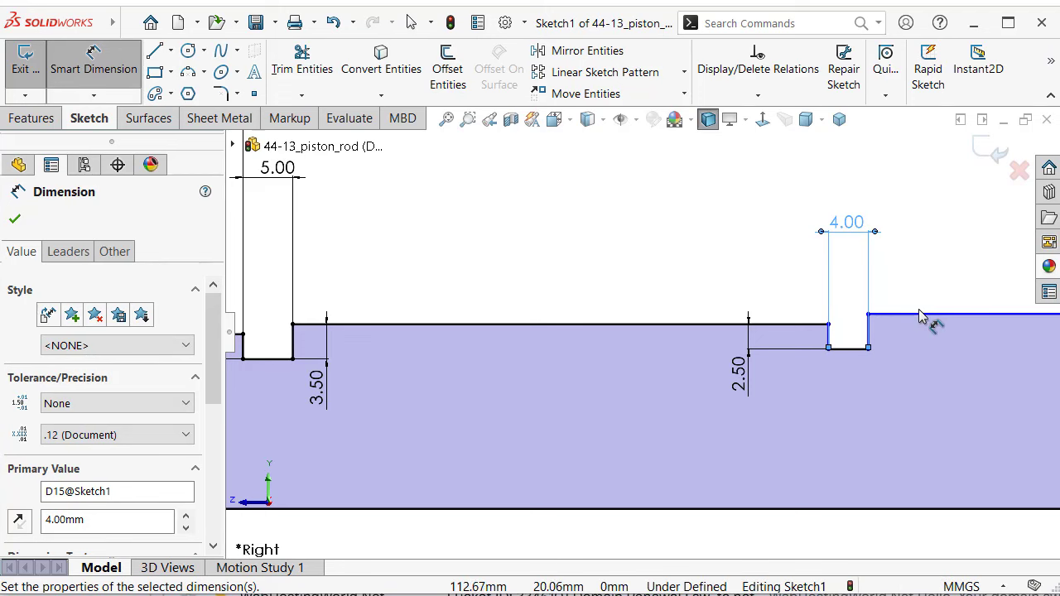
- Set the flat beside the 4 mm groove to 8 mm and the vertical step to 4 mm
scroll(944, 313, up, 2)
scroll(945, 308, down, 1)
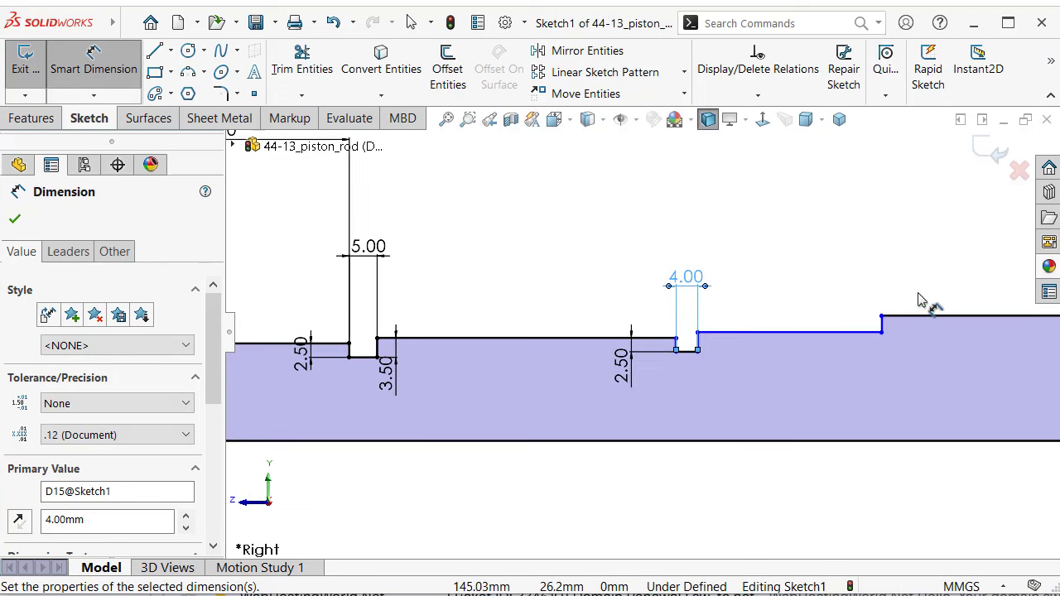
click(817, 333)
click(818, 220)
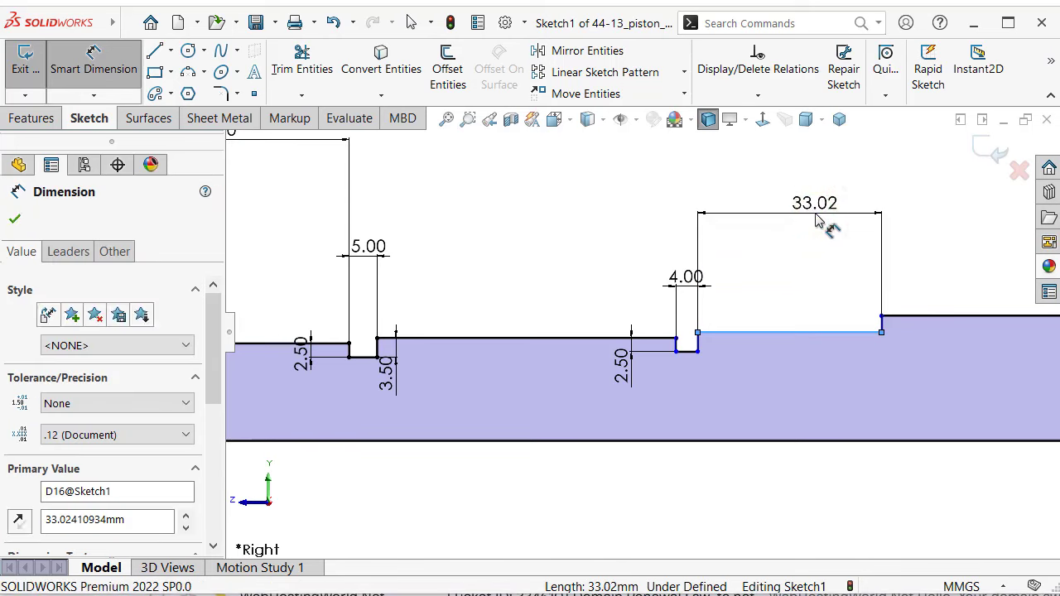
text(8)
key(Return)
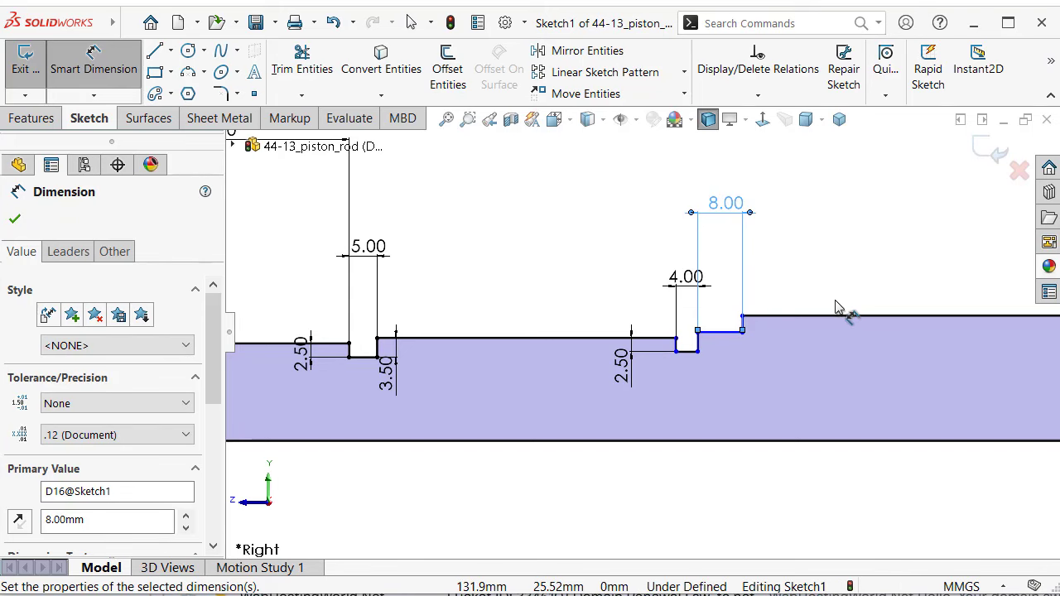
scroll(853, 311, down, 2)
scroll(729, 328, down, 2)
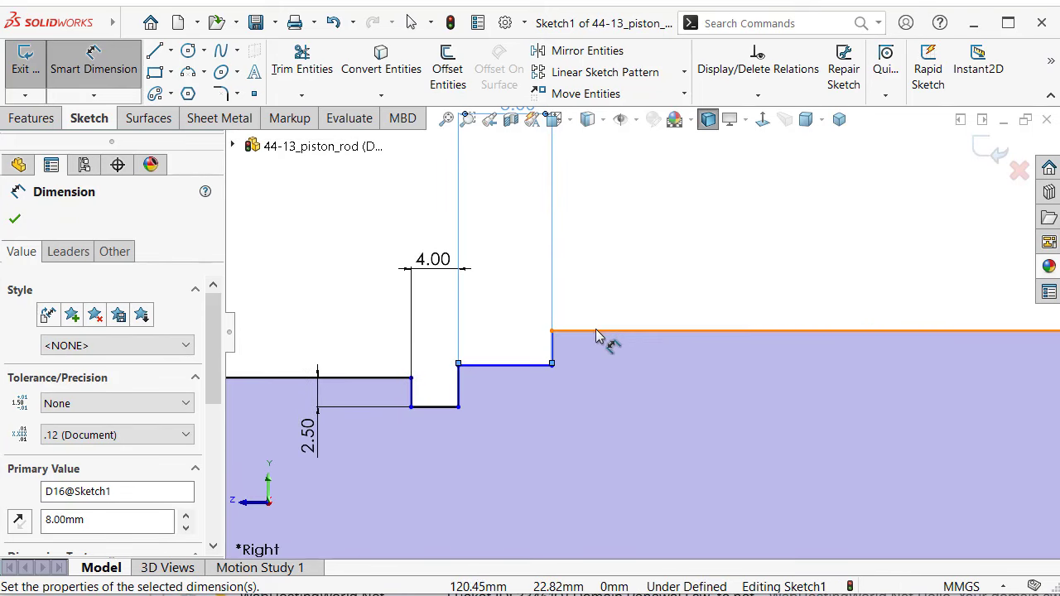
click(555, 350)
click(640, 414)
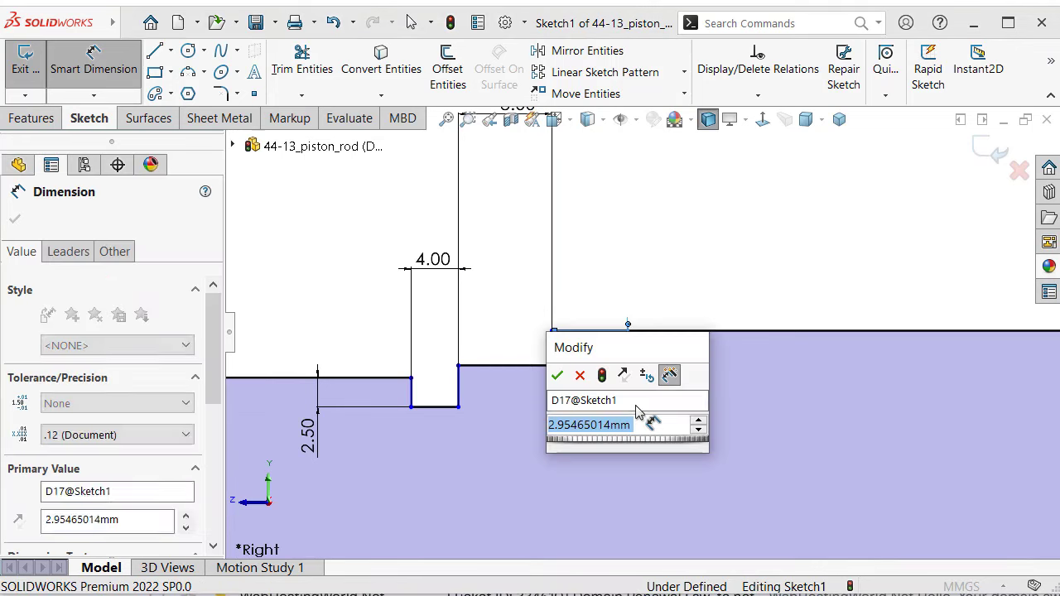
text(4)
key(Return)
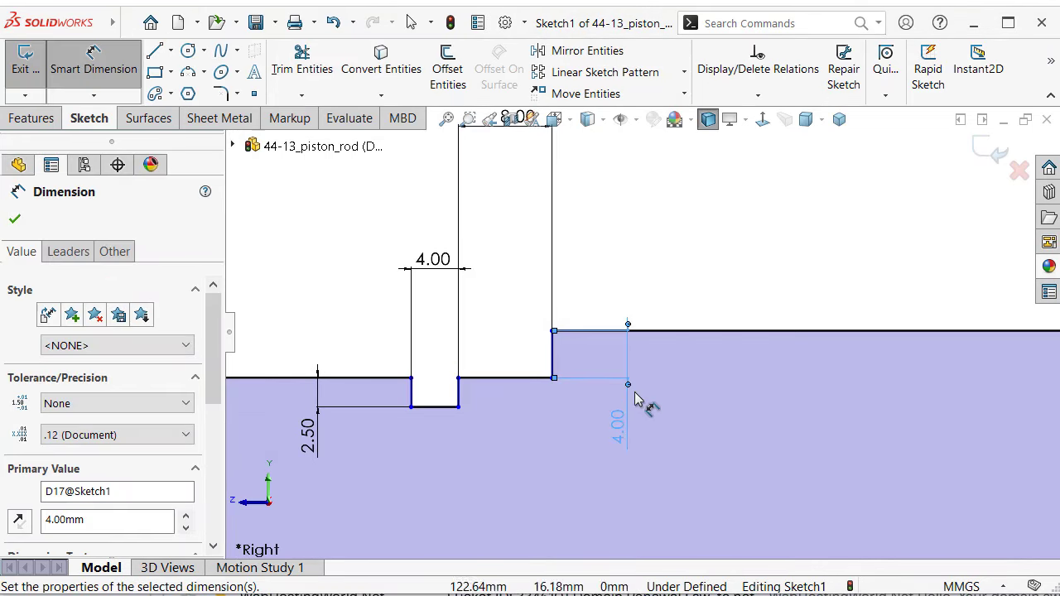
click(652, 248)
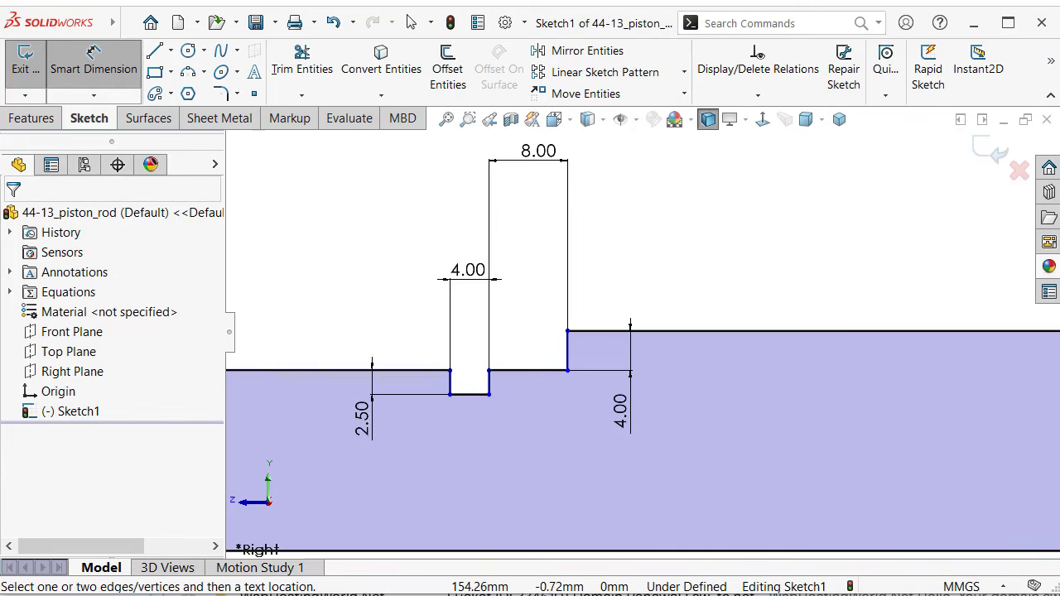
- Dimension the bottom line before the 4 mm groove to 18 mm, fully defining Sketch1
scroll(552, 468, up, 5)
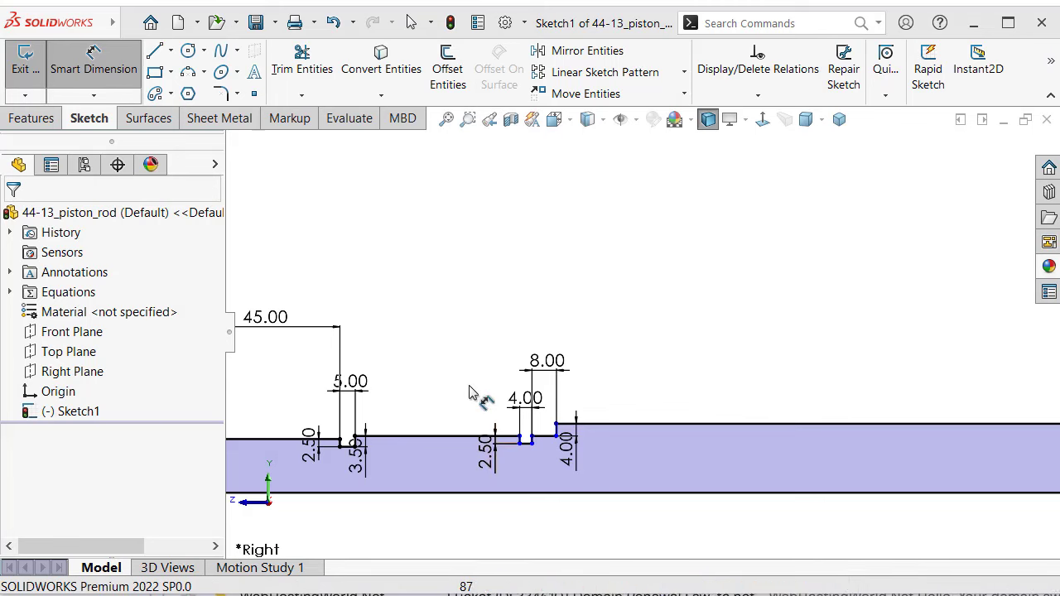
scroll(473, 401, down, 5)
click(469, 495)
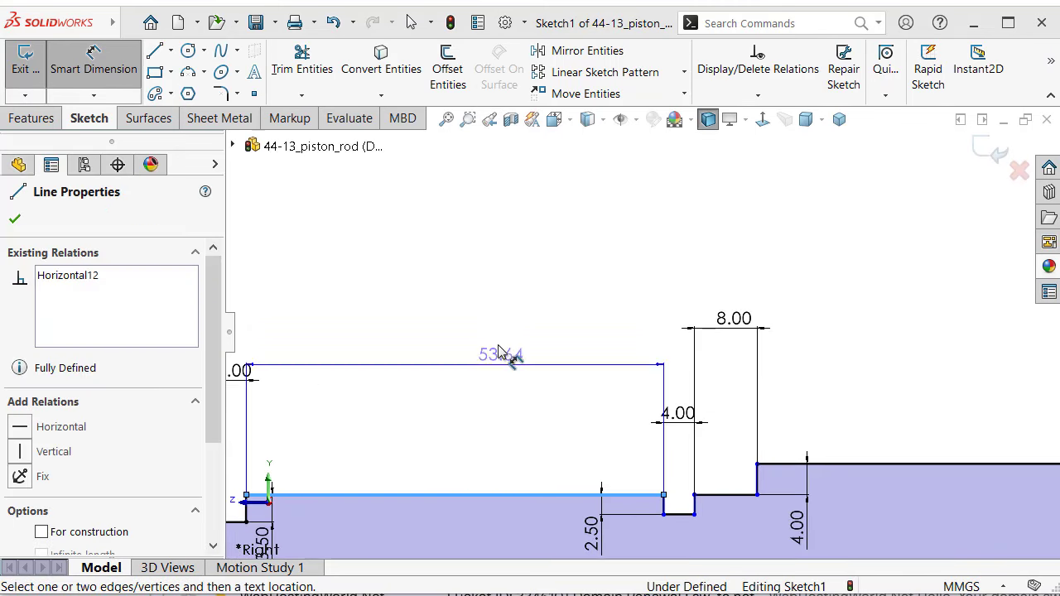
click(470, 295)
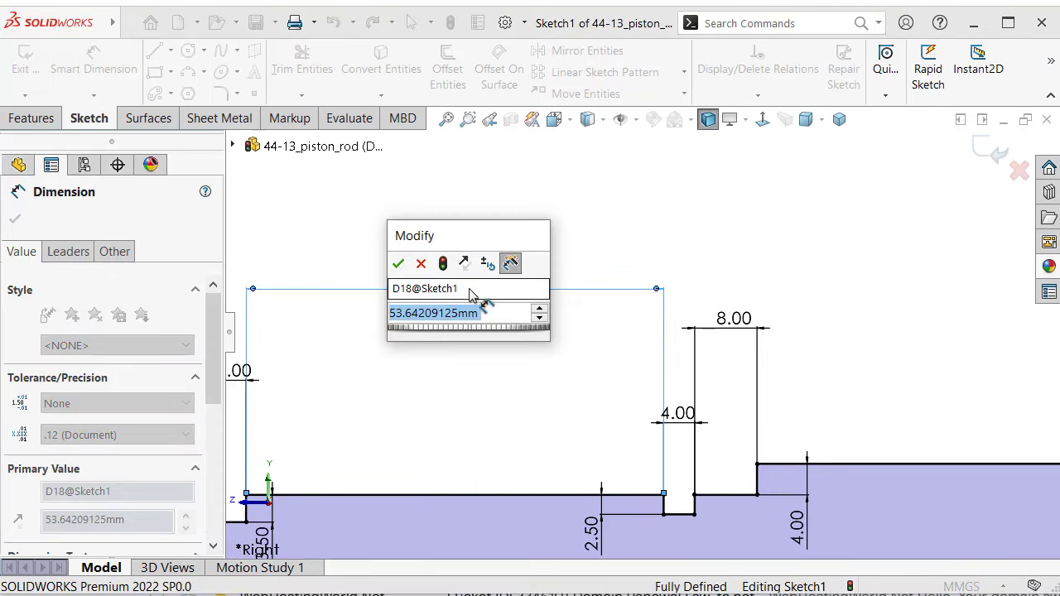
text(18)
key(Return)
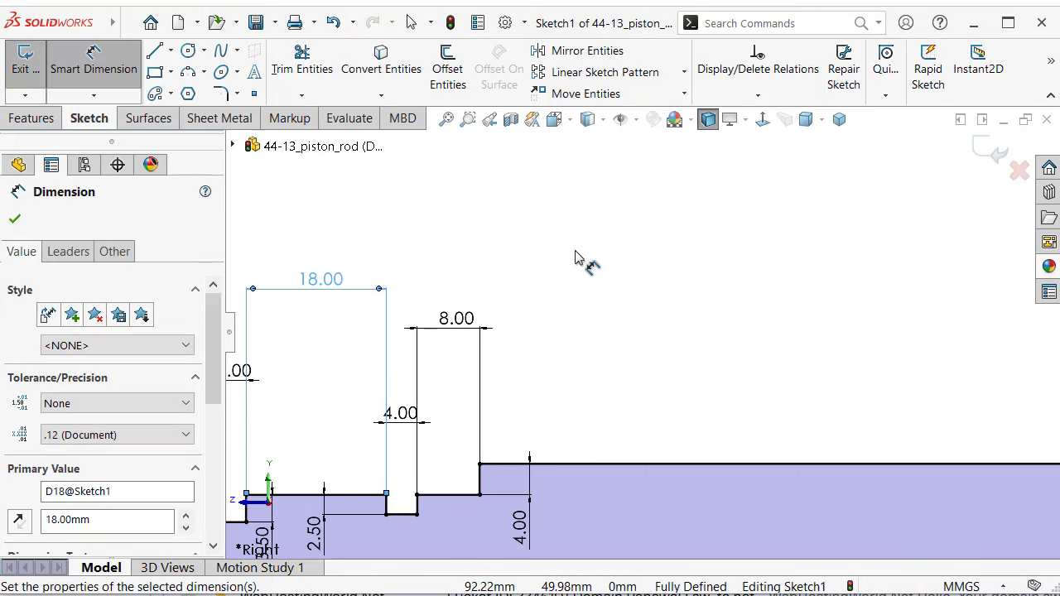
click(580, 258)
scroll(592, 240, up, 2)
scroll(521, 355, up, 2)
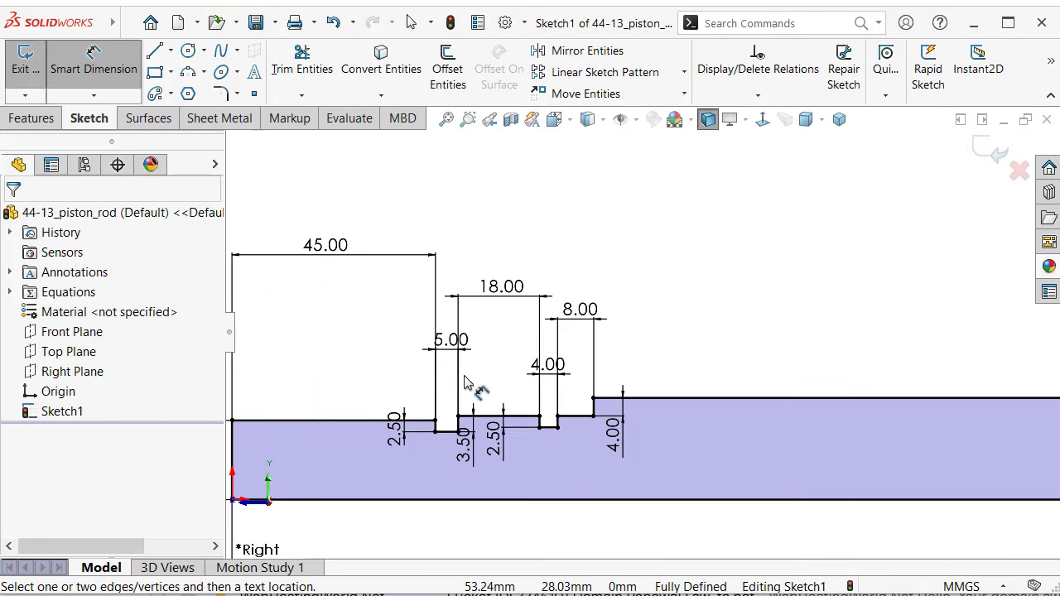
scroll(470, 382, down, 1)
scroll(495, 412, down, 4)
scroll(491, 412, down, 2)
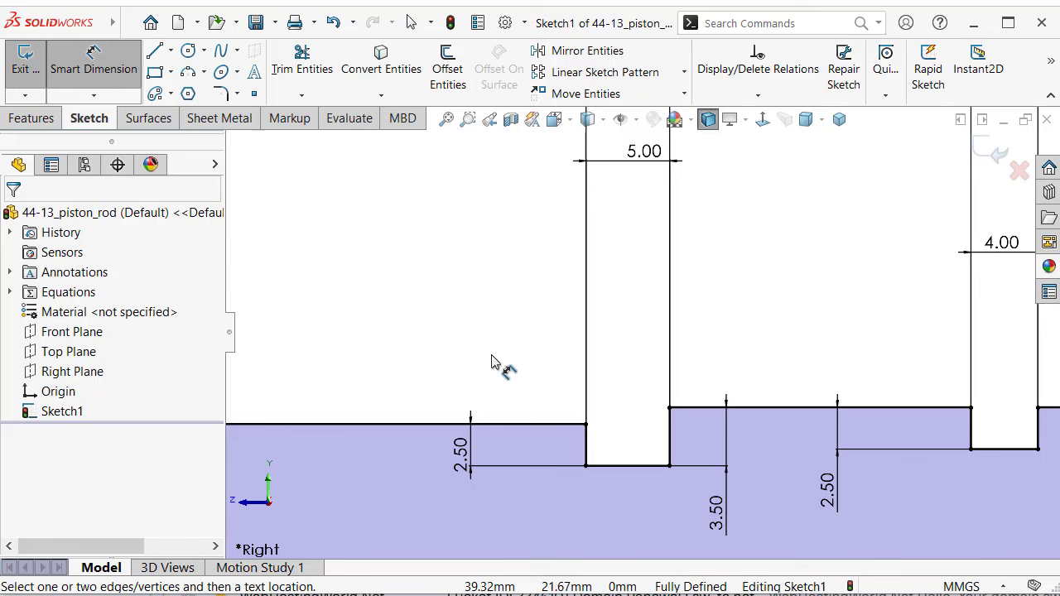
scroll(604, 434, up, 1)
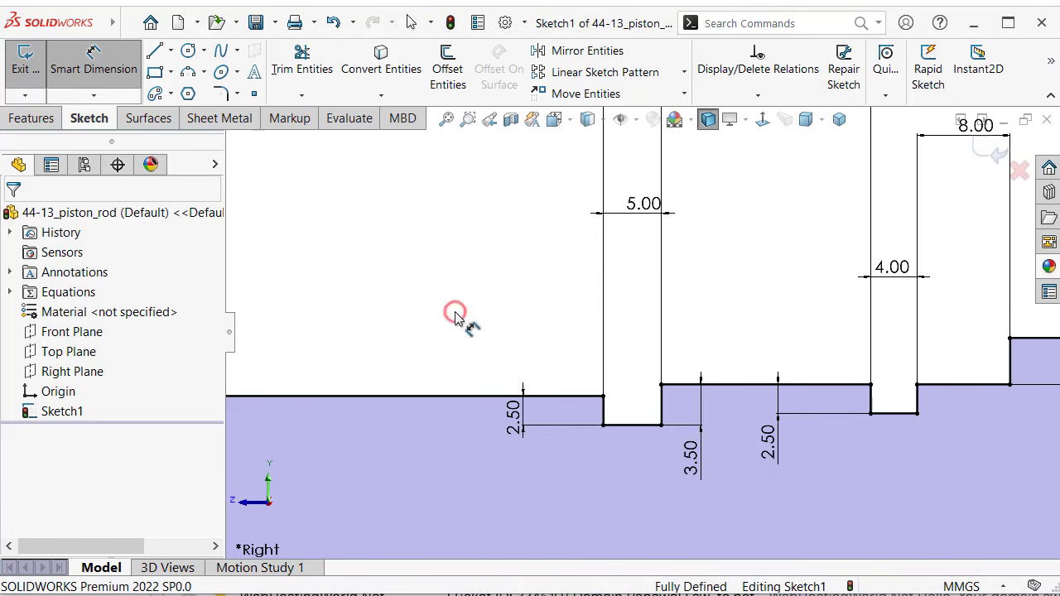
- Add 1 mm sketch fillets to the left and right bottom corners of the 5 mm groove
key(s)
click(527, 398)
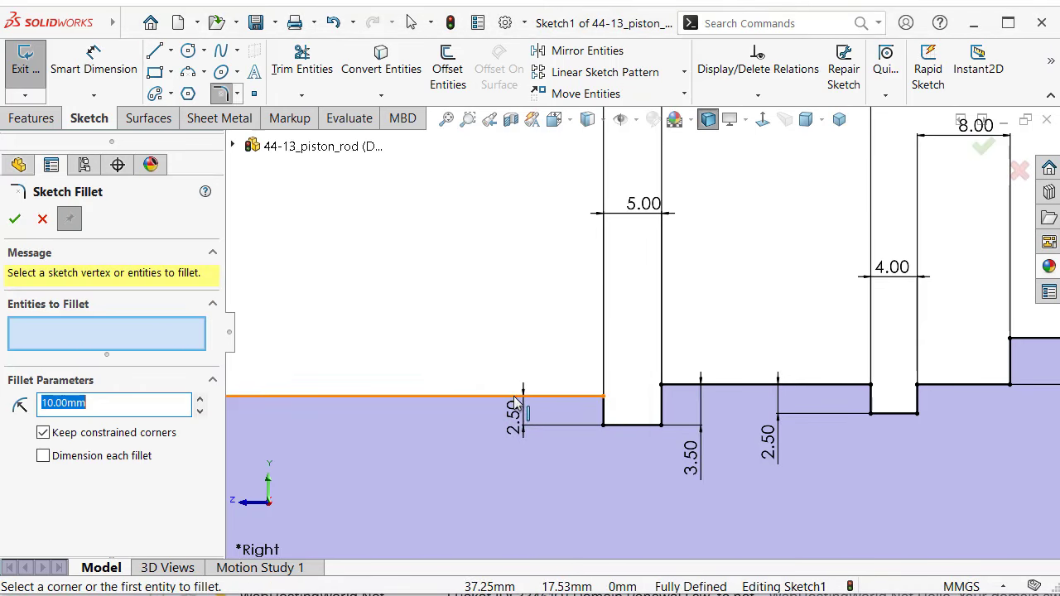
text(1)
click(497, 245)
scroll(617, 474, down, 4)
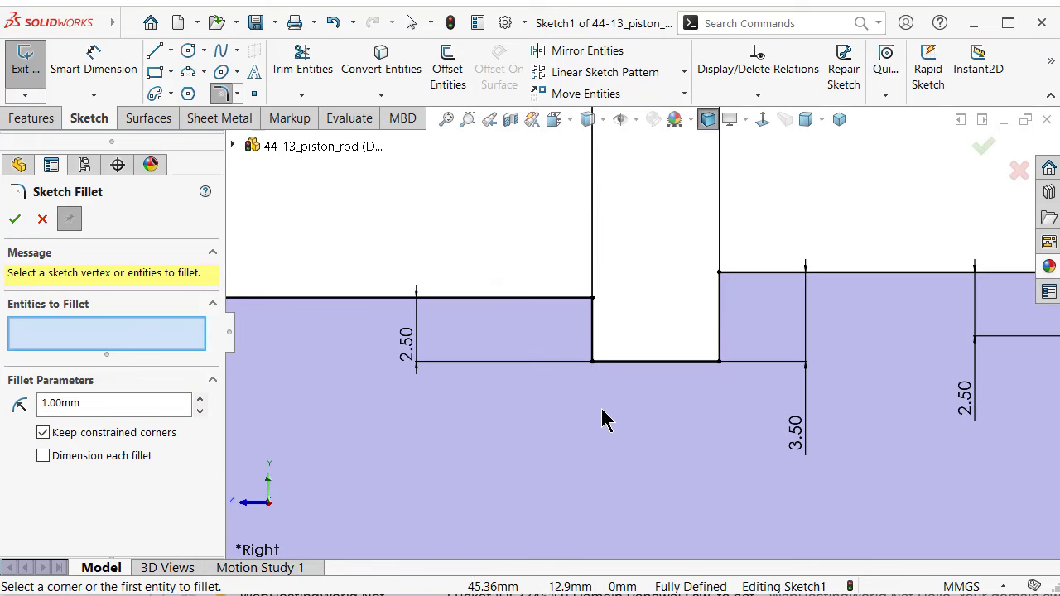
click(595, 363)
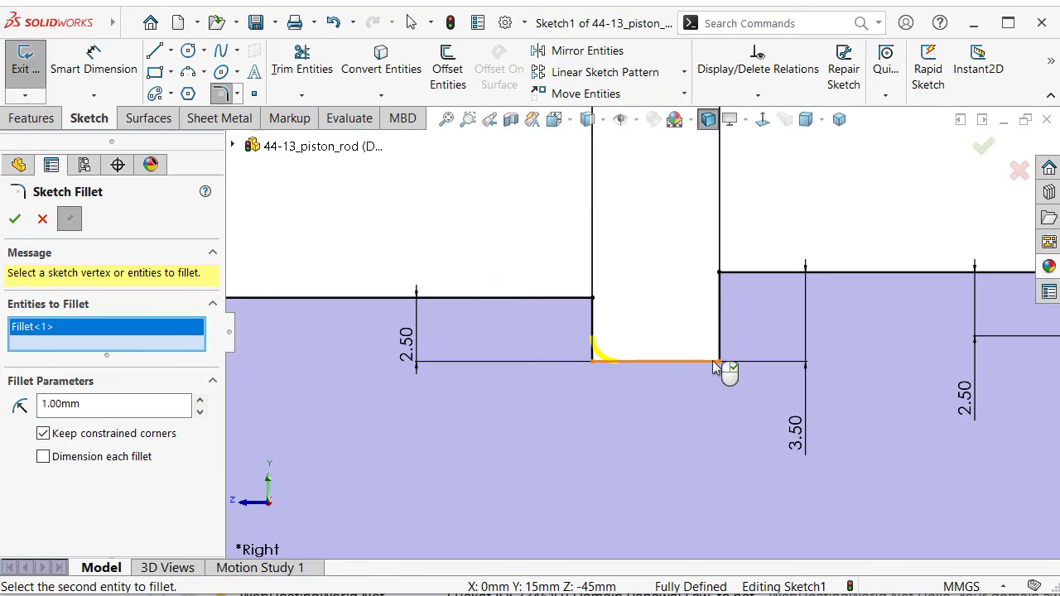
click(721, 363)
click(722, 363)
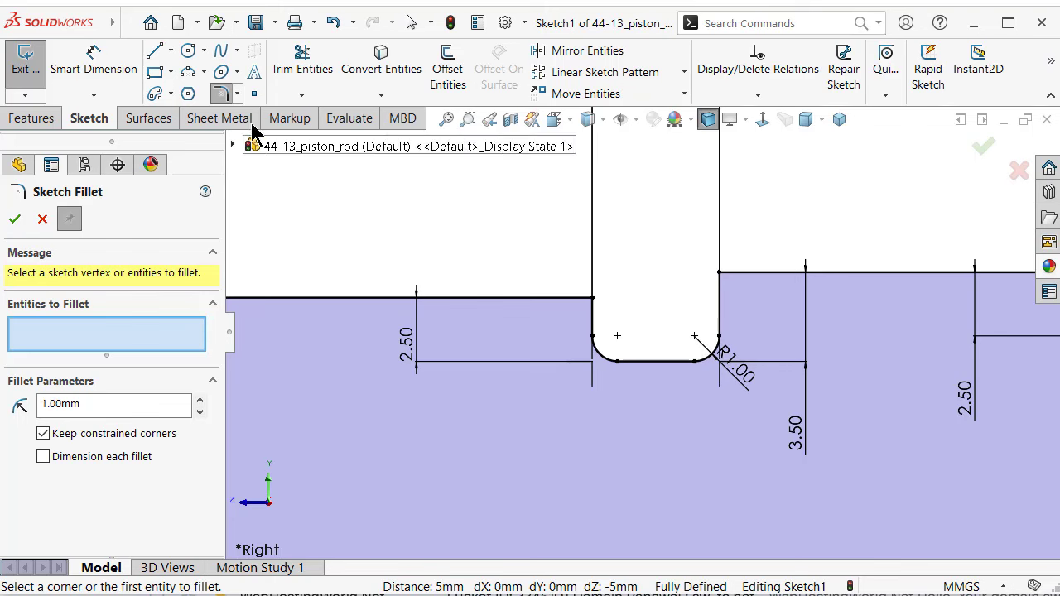
click(237, 93)
- Apply a 1 mm sketch chamfer to the groove's top corner
click(246, 138)
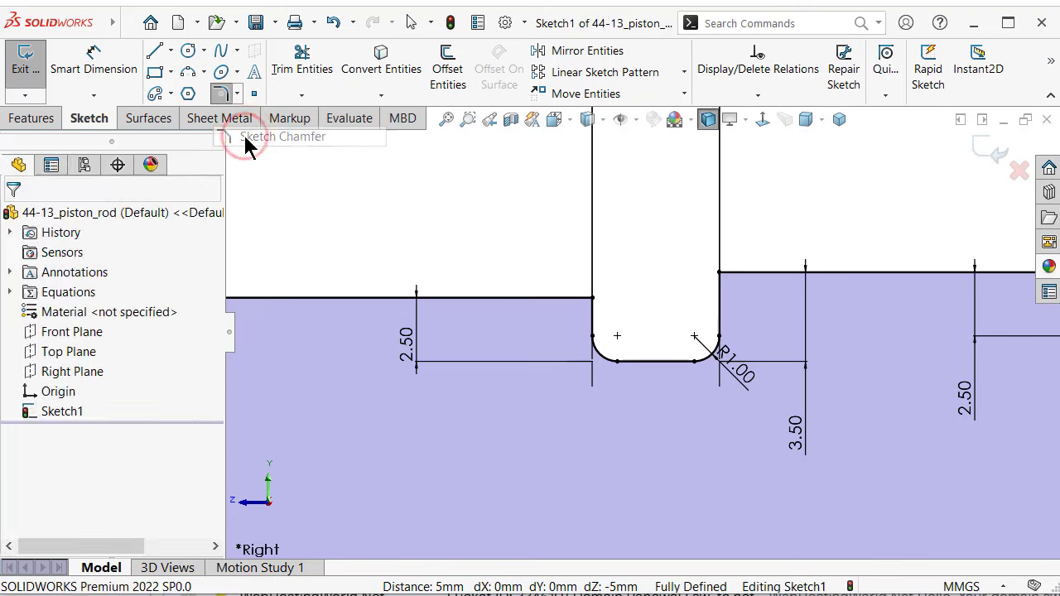
scroll(668, 267, up, 1)
scroll(664, 265, up, 2)
scroll(664, 265, up, 1)
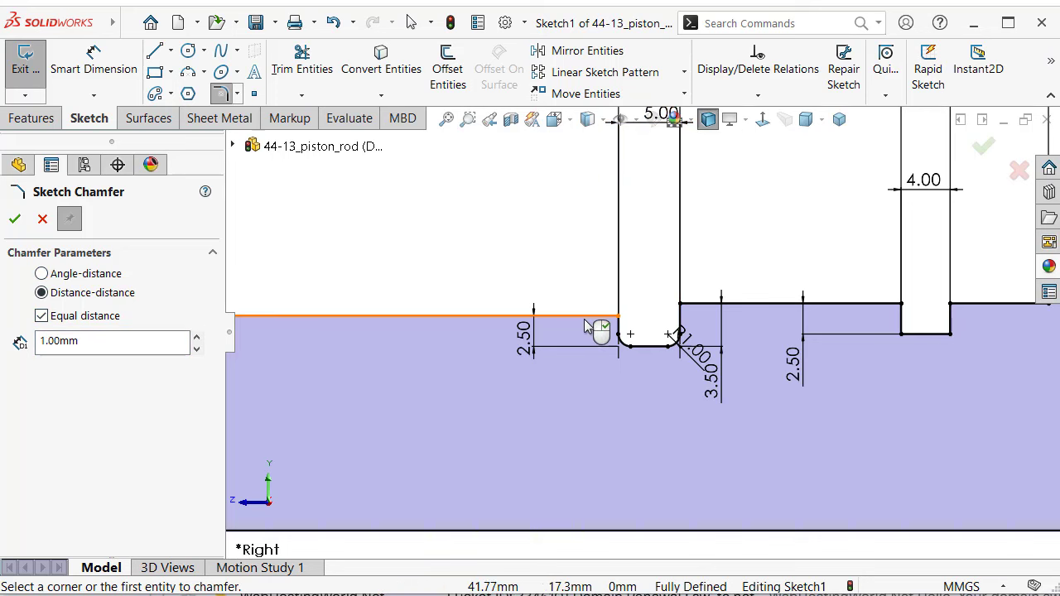
scroll(580, 319, down, 3)
click(659, 317)
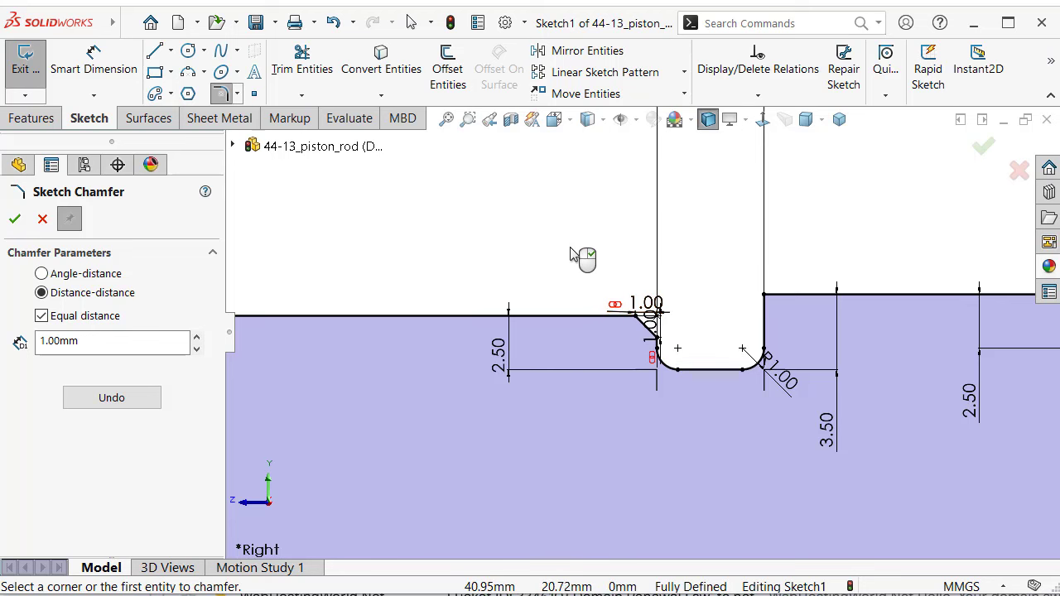
key(Escape)
scroll(782, 343, up, 1)
scroll(750, 309, up, 2)
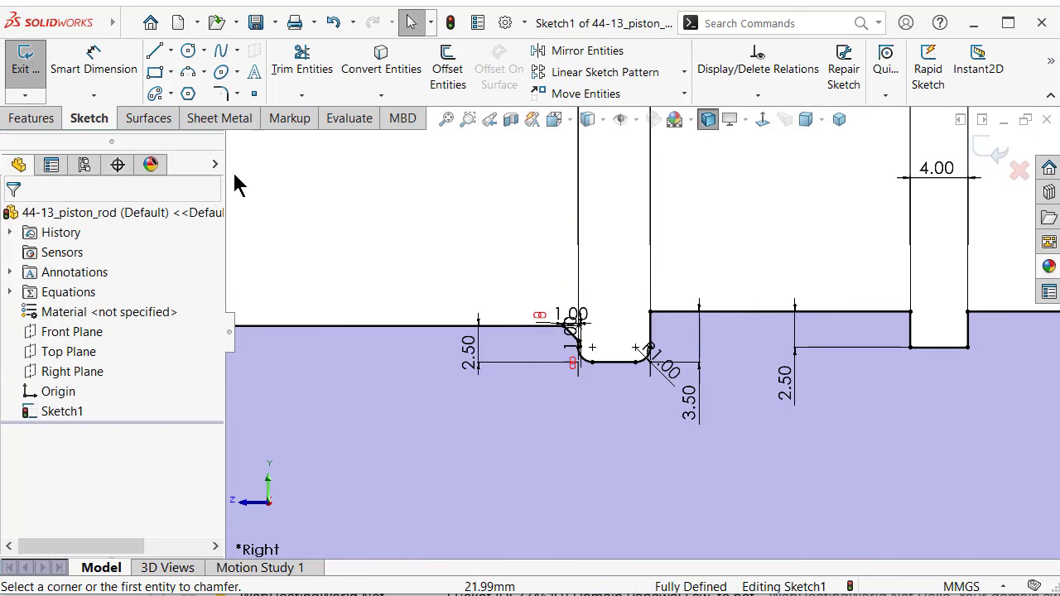
- Redo the groove's top corner as a distance-distance chamfer of 3 mm by 1 mm
click(238, 94)
click(249, 141)
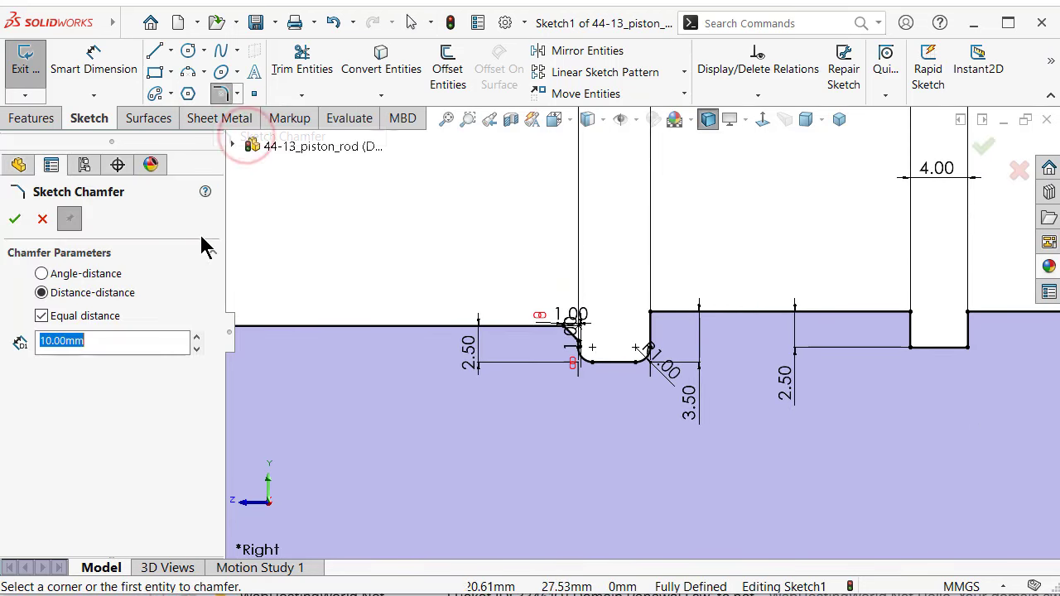
click(47, 317)
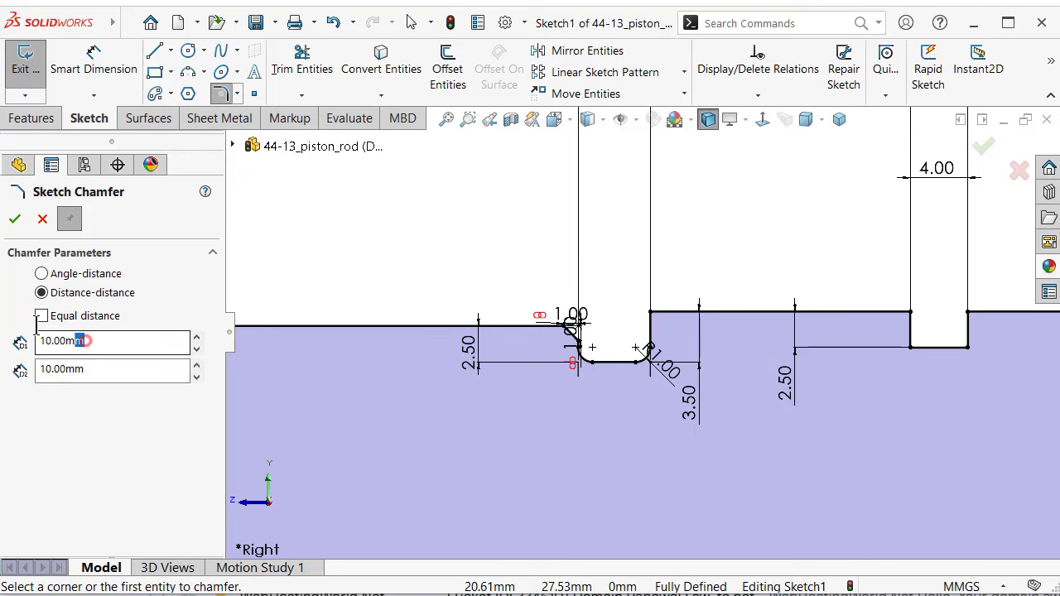
text(1)
click(329, 249)
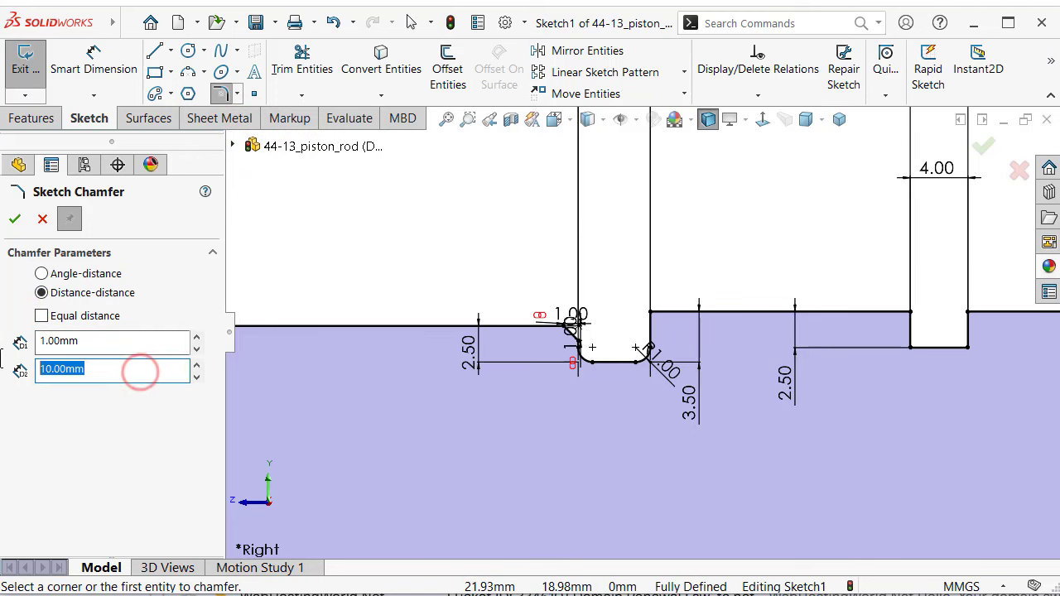
click(113, 371)
text(3)
click(307, 234)
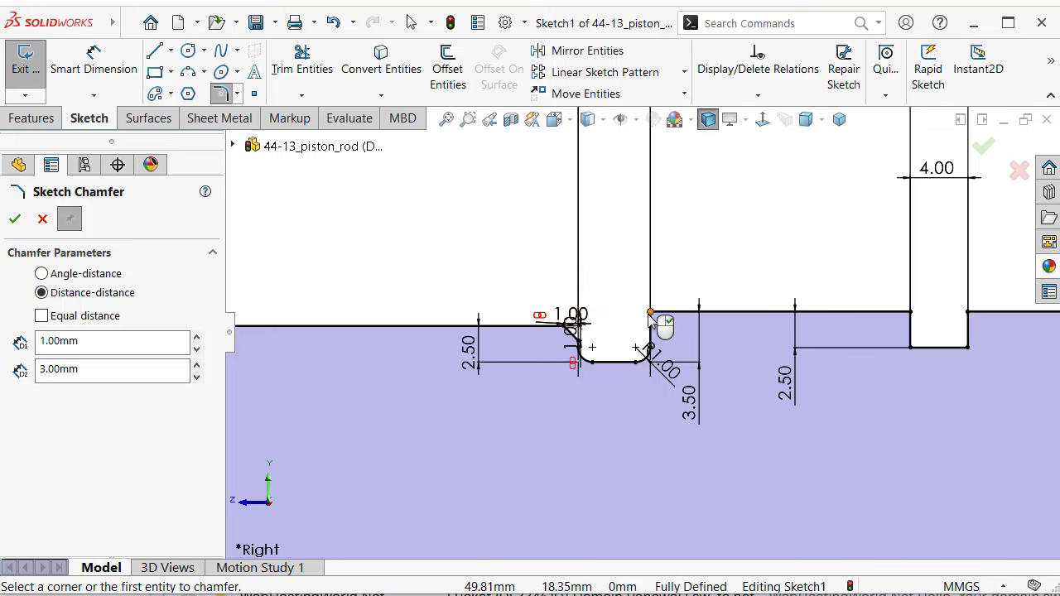
click(651, 315)
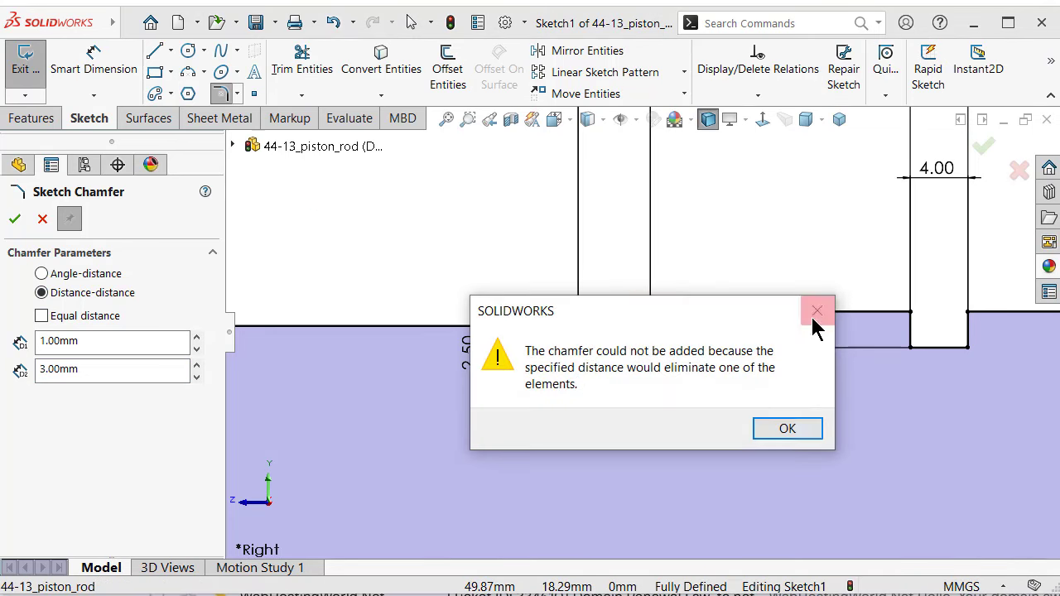
click(818, 313)
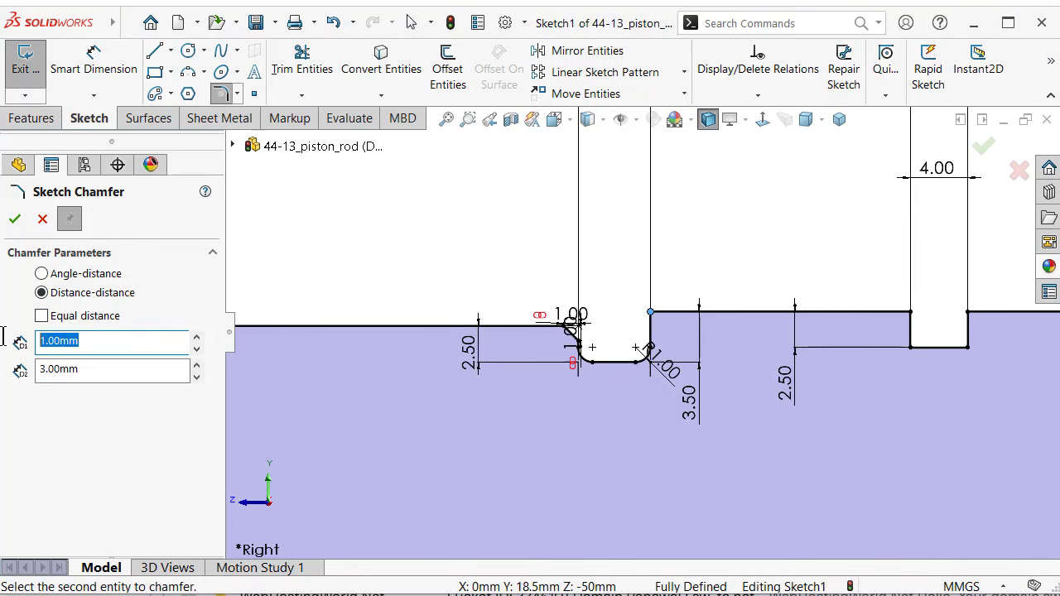
click(113, 341)
text(3)
click(115, 372)
text(1)
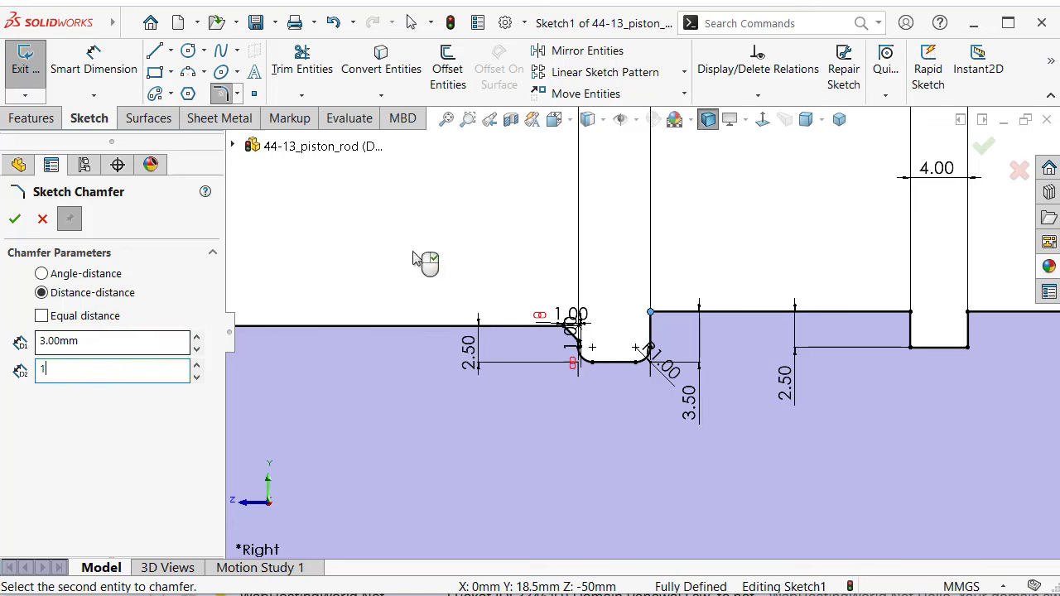
click(426, 237)
click(652, 316)
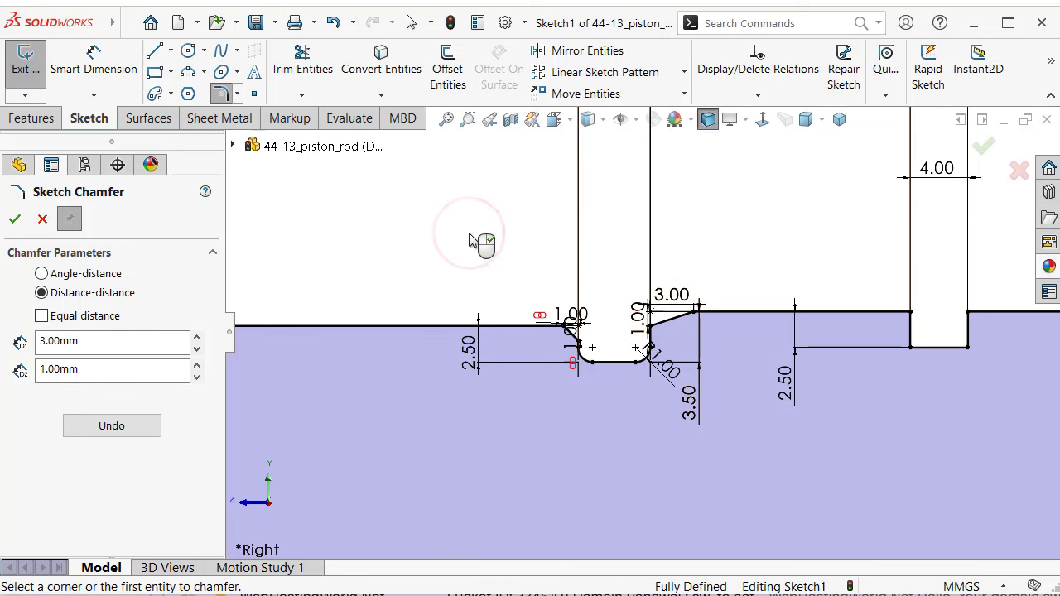
scroll(791, 263, up, 1)
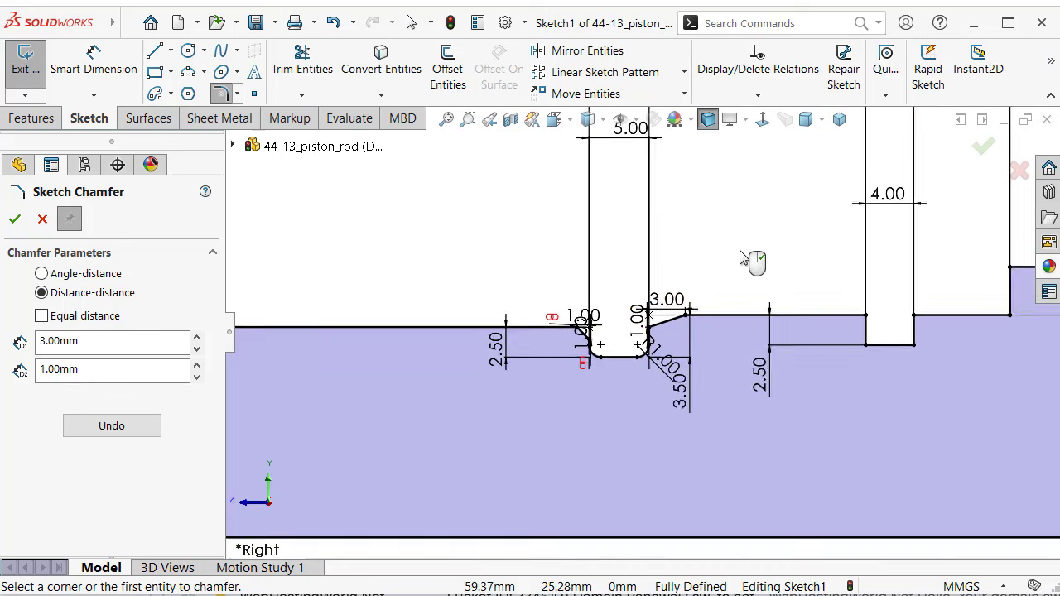
scroll(745, 259, up, 2)
scroll(816, 335, down, 1)
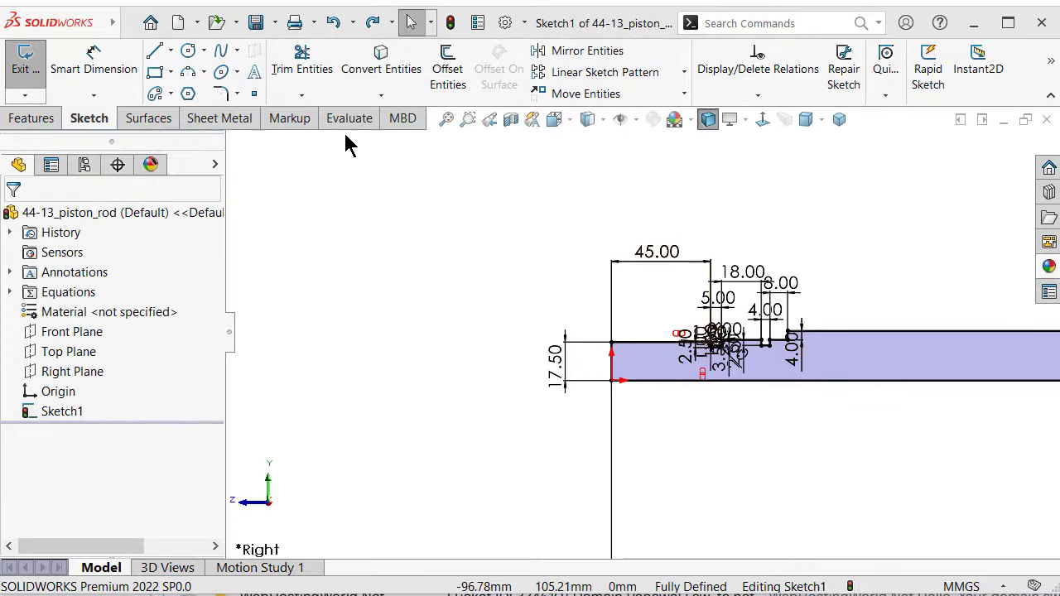
- Zoom into the rod's left end and chamfer its top corner at 1 mm equal distance
click(446, 119)
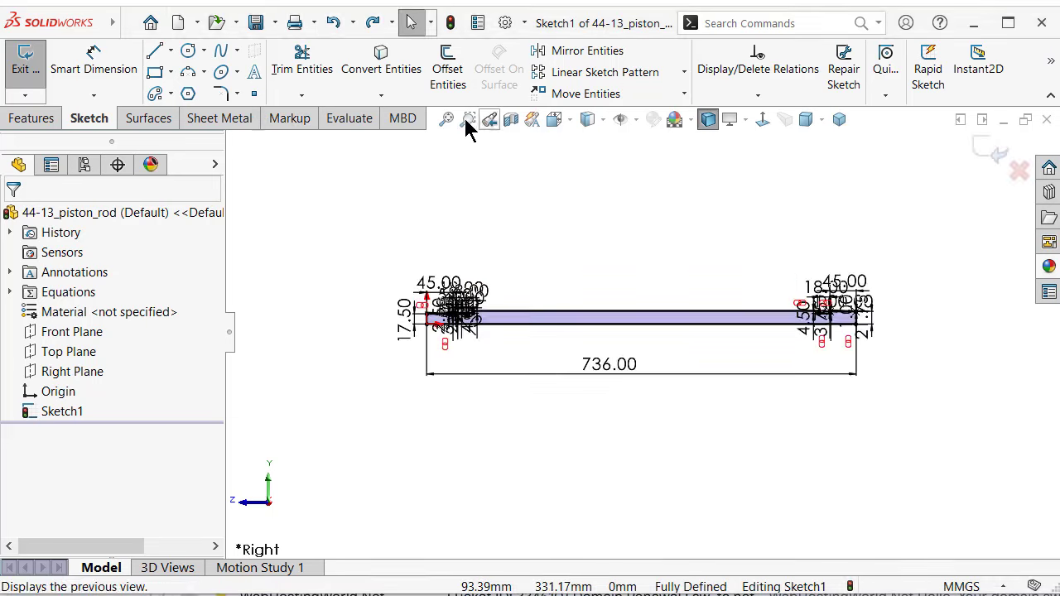
click(467, 118)
drag(395, 233, 502, 392)
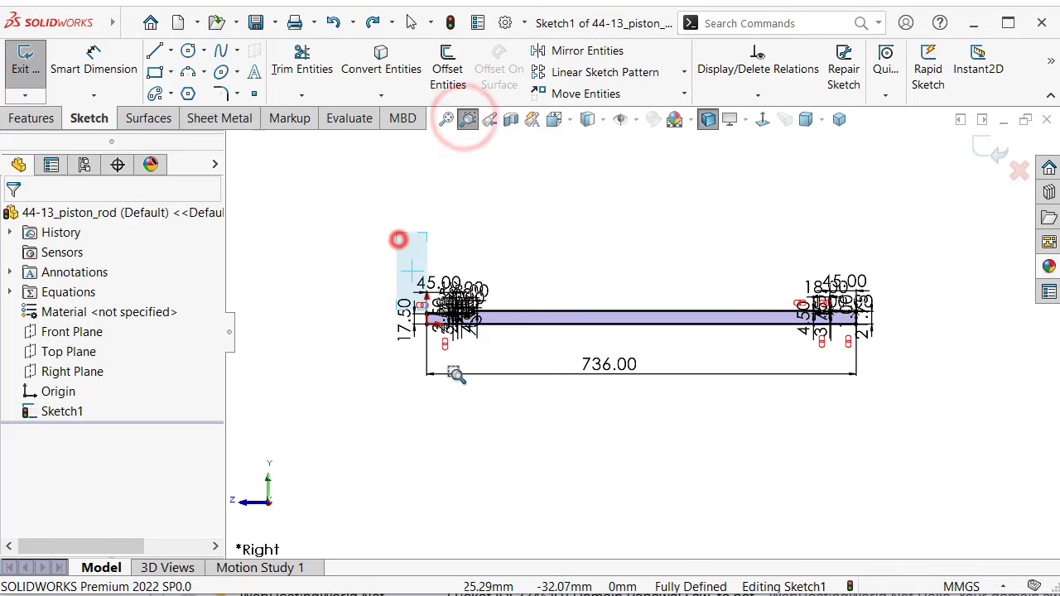
scroll(580, 356, down, 3)
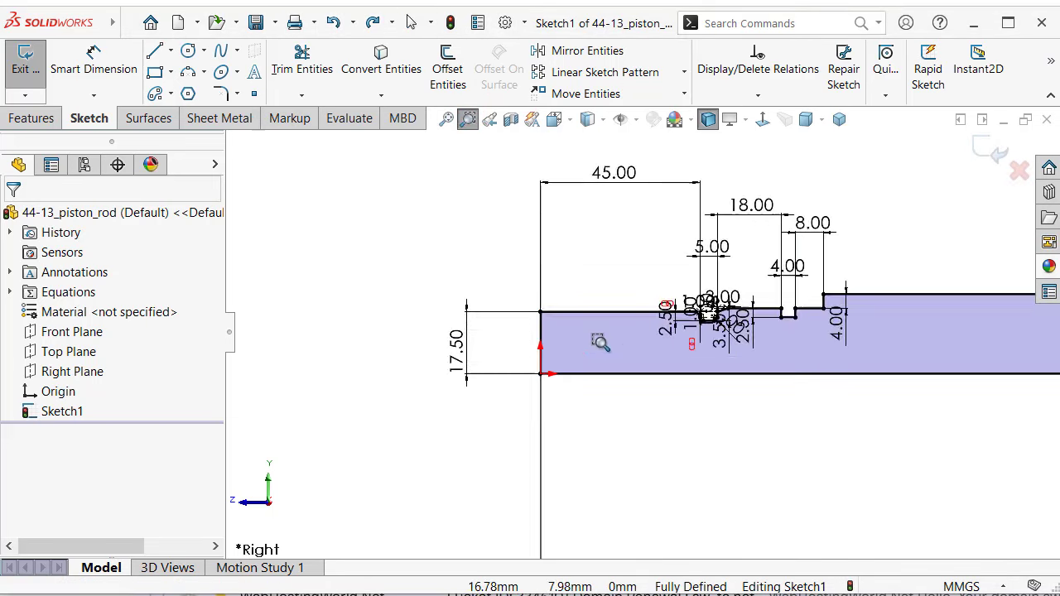
scroll(569, 300, down, 3)
click(237, 94)
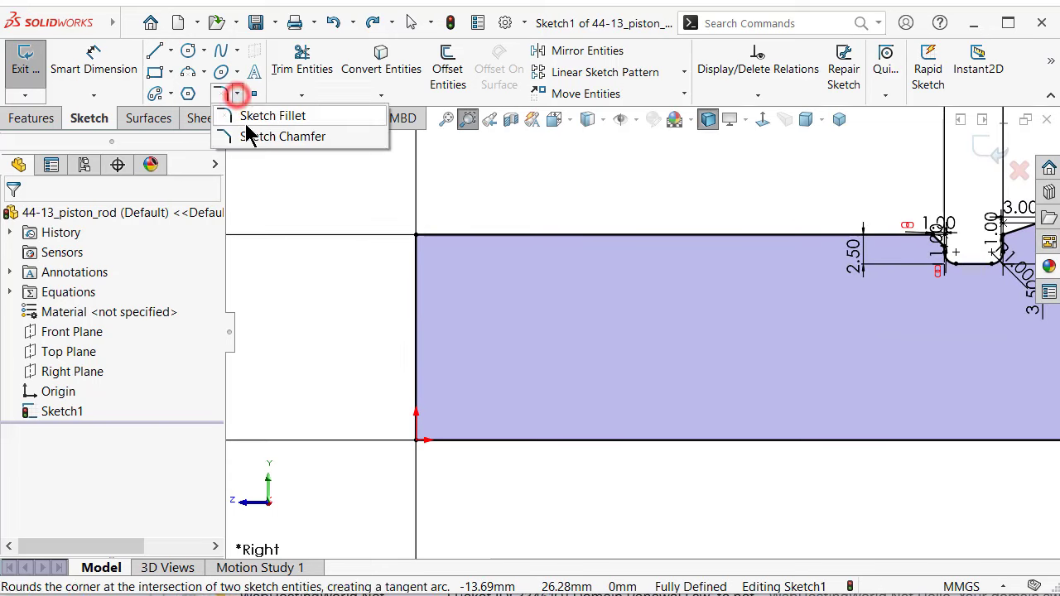
click(249, 134)
text(1)
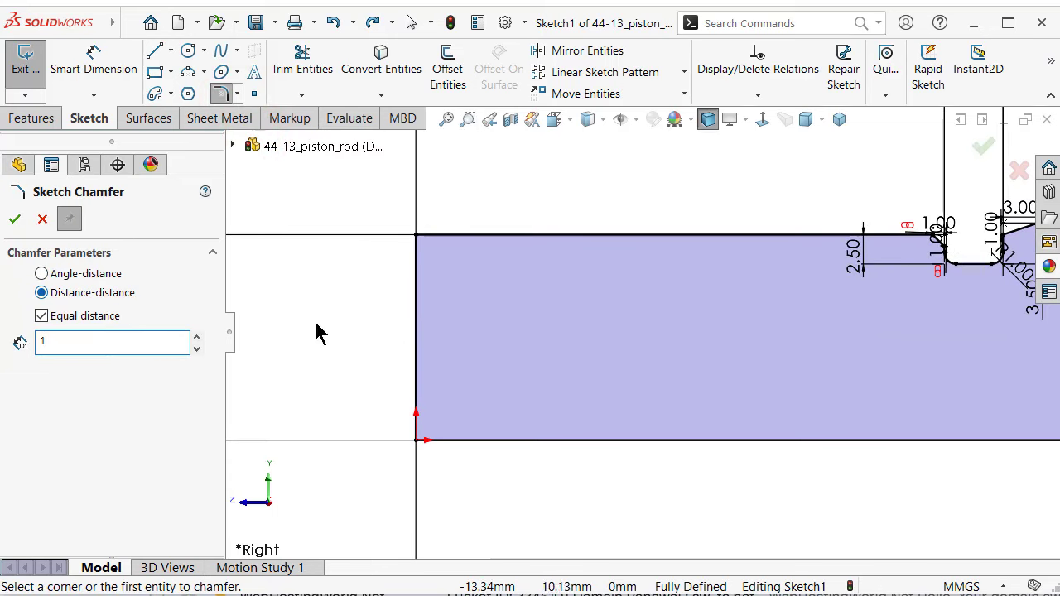
click(332, 287)
click(416, 235)
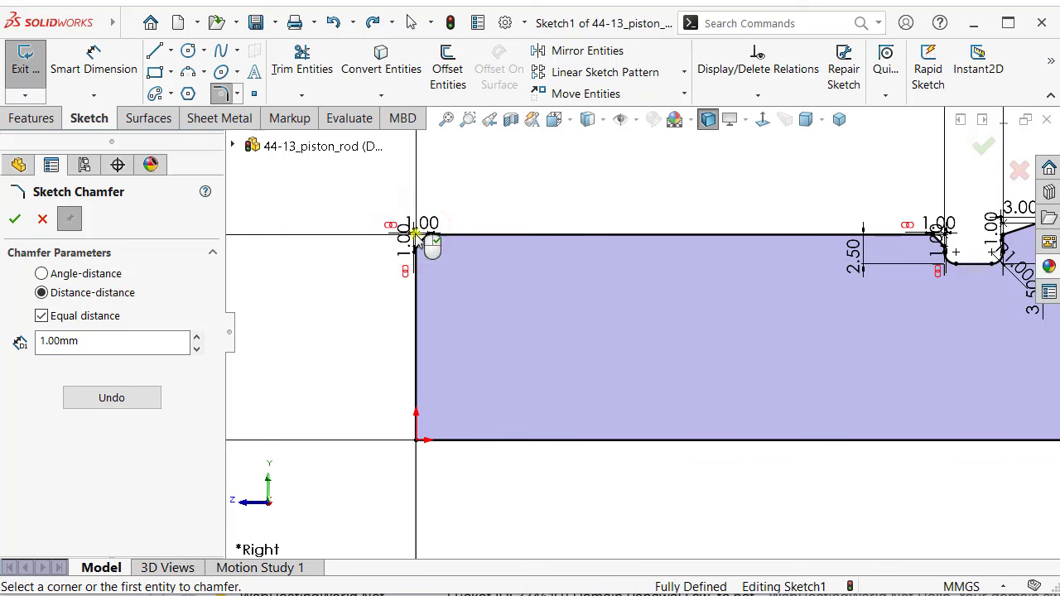
key(Escape)
scroll(829, 273, up, 3)
scroll(886, 282, up, 2)
scroll(903, 311, up, 2)
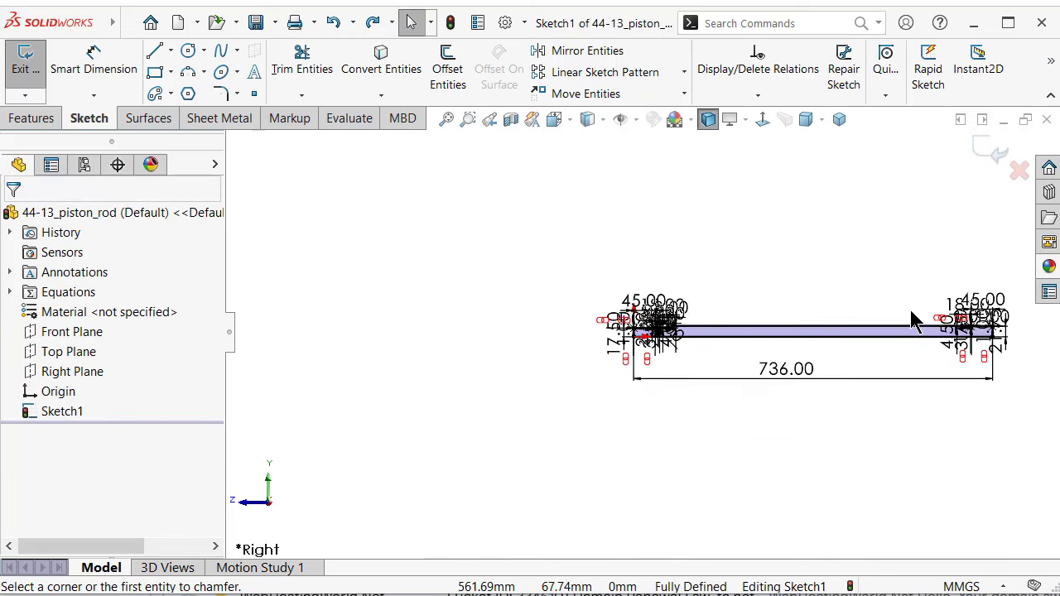
scroll(914, 321, down, 2)
scroll(978, 348, down, 1)
scroll(946, 379, up, 2)
scroll(551, 344, up, 1)
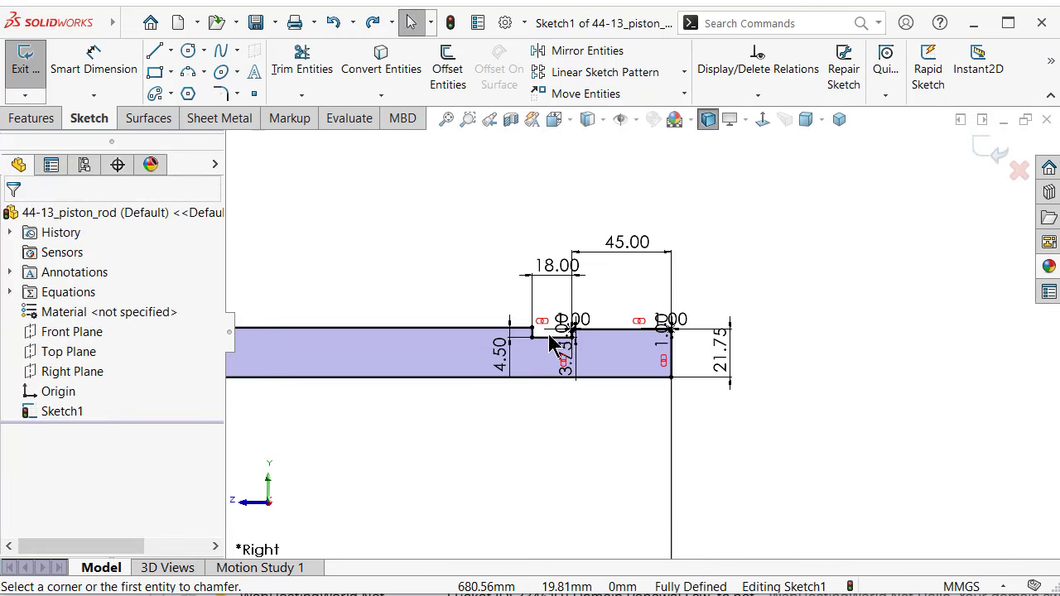
scroll(551, 343, down, 3)
scroll(553, 336, down, 2)
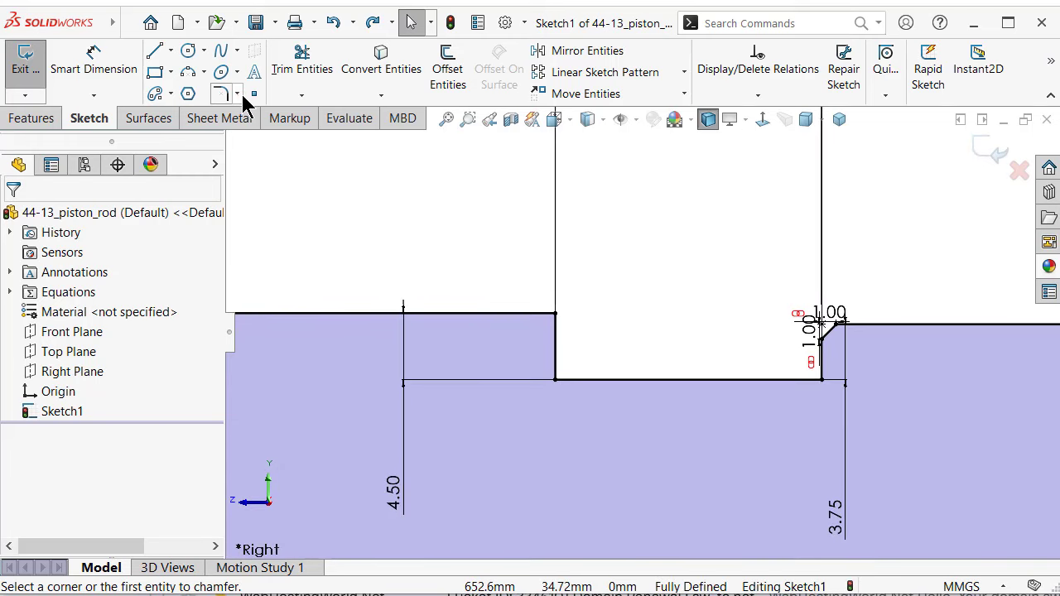
- Chamfer the top corner of the 18 mm recess with distances 1 mm and 3 mm
click(237, 94)
click(248, 134)
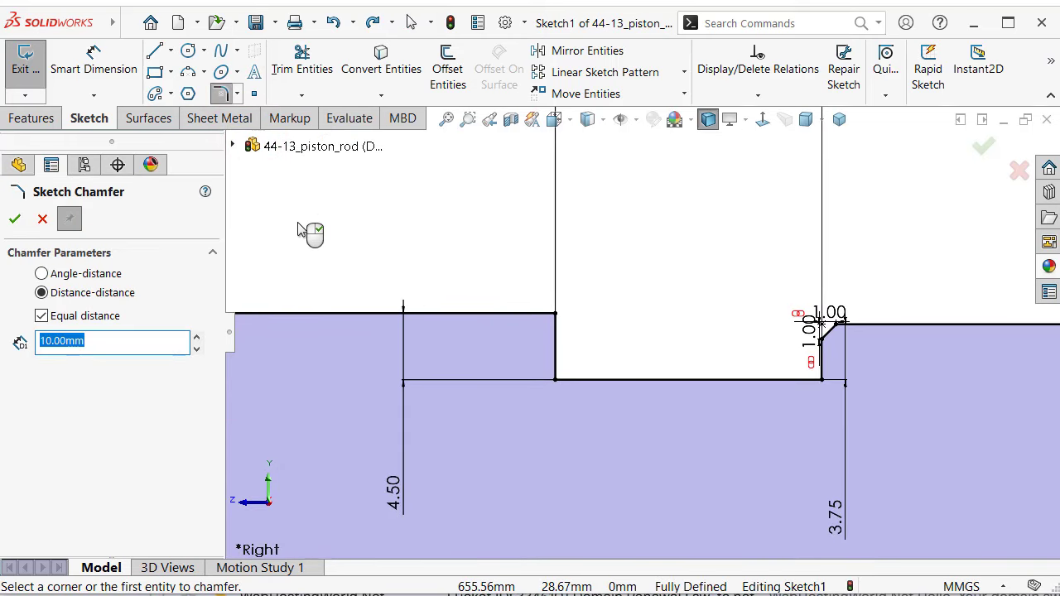
click(41, 316)
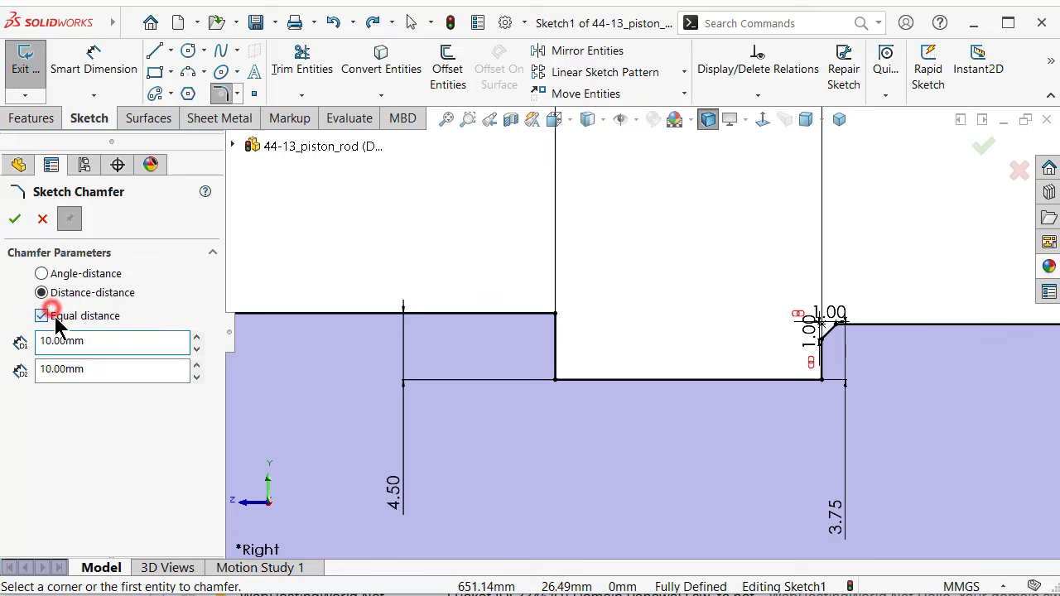
double_click(102, 340)
text(1)
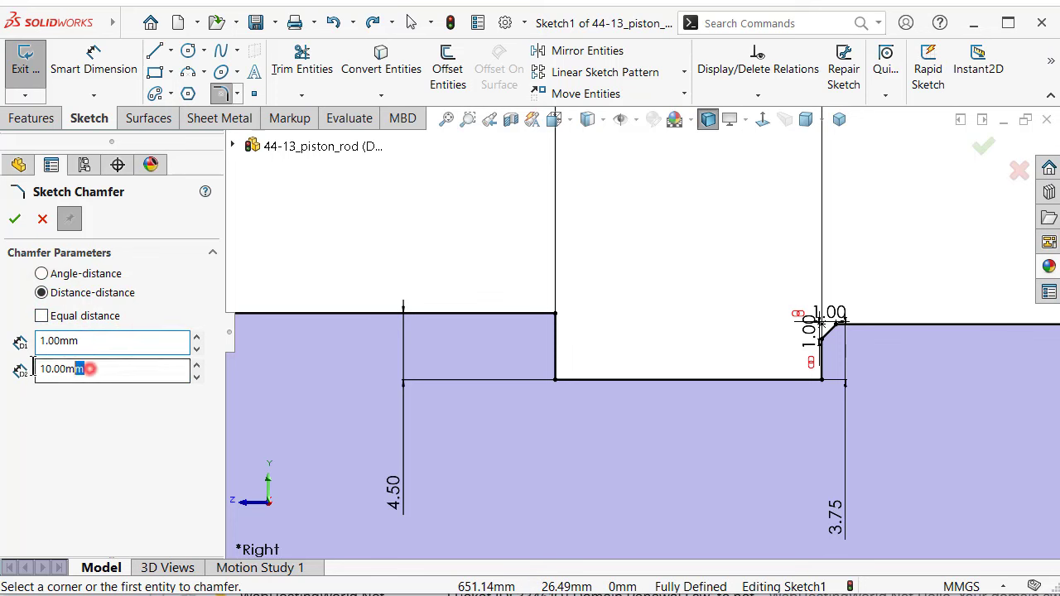
drag(88, 369, 21, 369)
text(3)
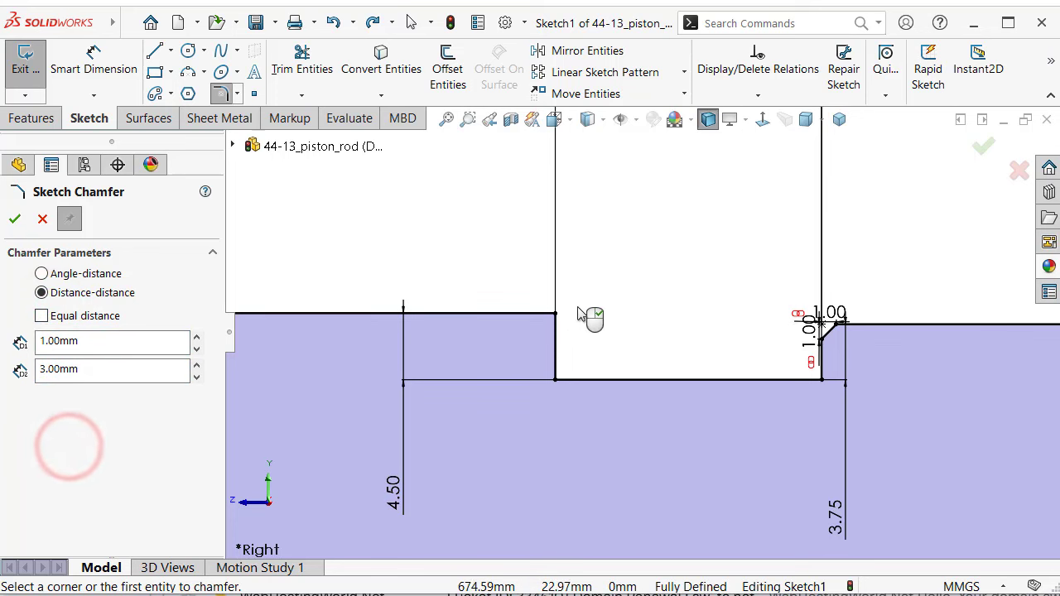
click(556, 314)
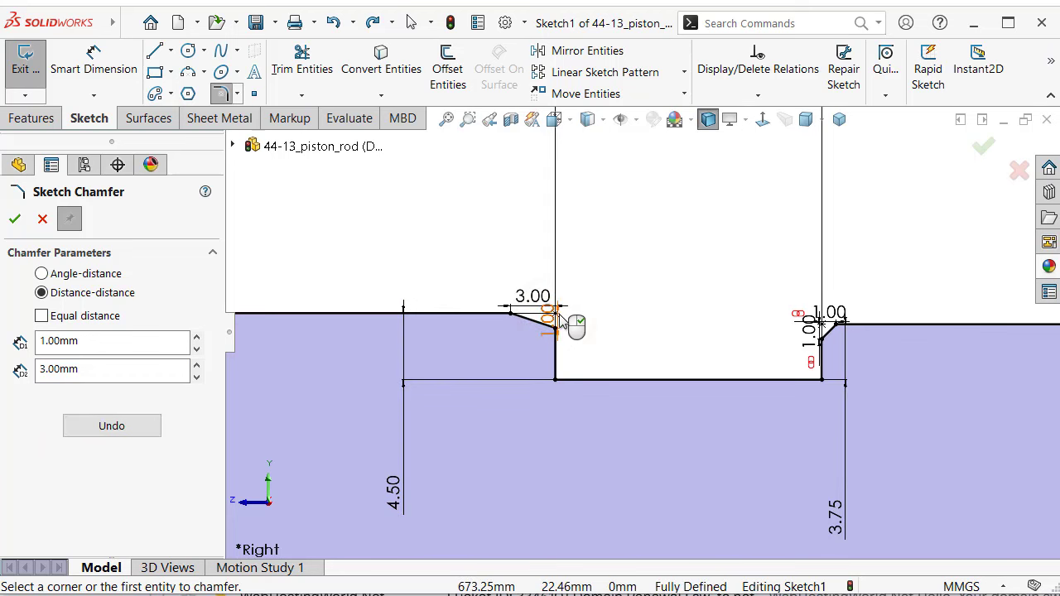
key(Return)
scroll(658, 315, up, 4)
scroll(870, 307, down, 2)
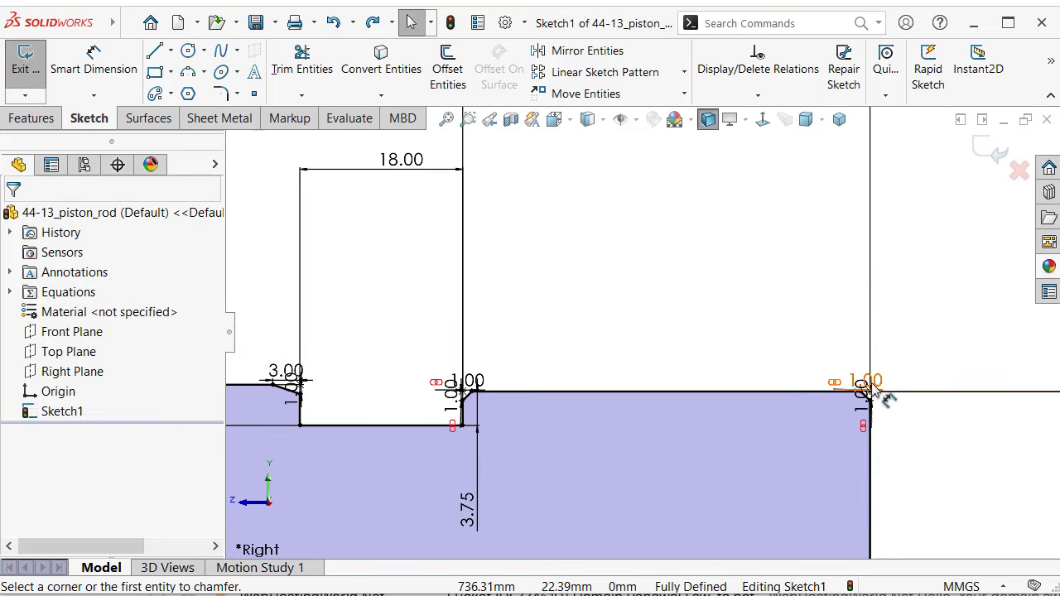
- Move the end chamfer's 1.00 dimension and the 21.75, 18.00 and 45.00 dimensions to clear spots
drag(867, 383, 800, 346)
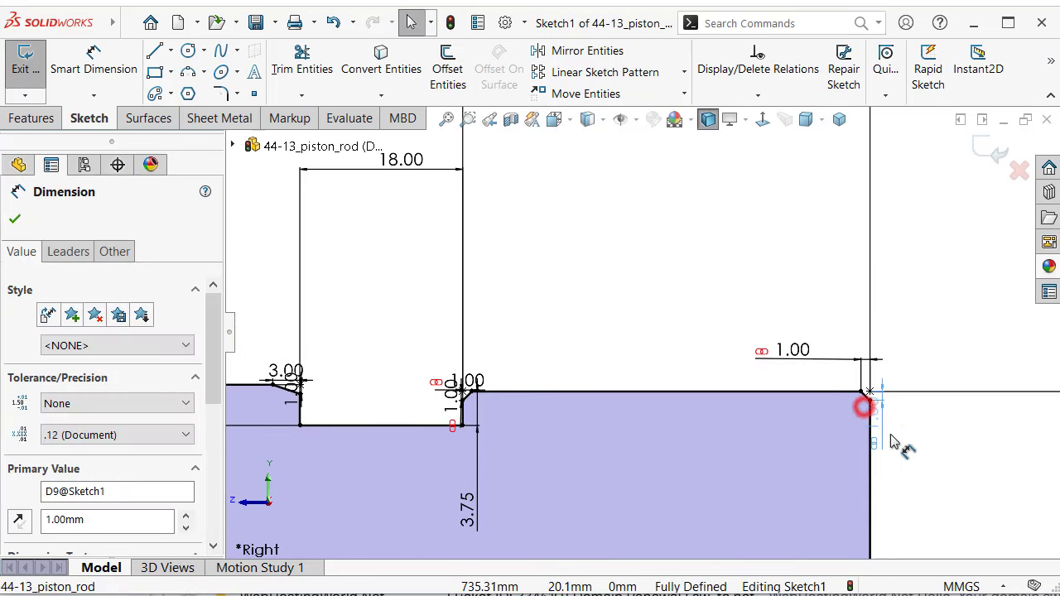
click(917, 311)
scroll(920, 319, up, 1)
scroll(878, 412, up, 4)
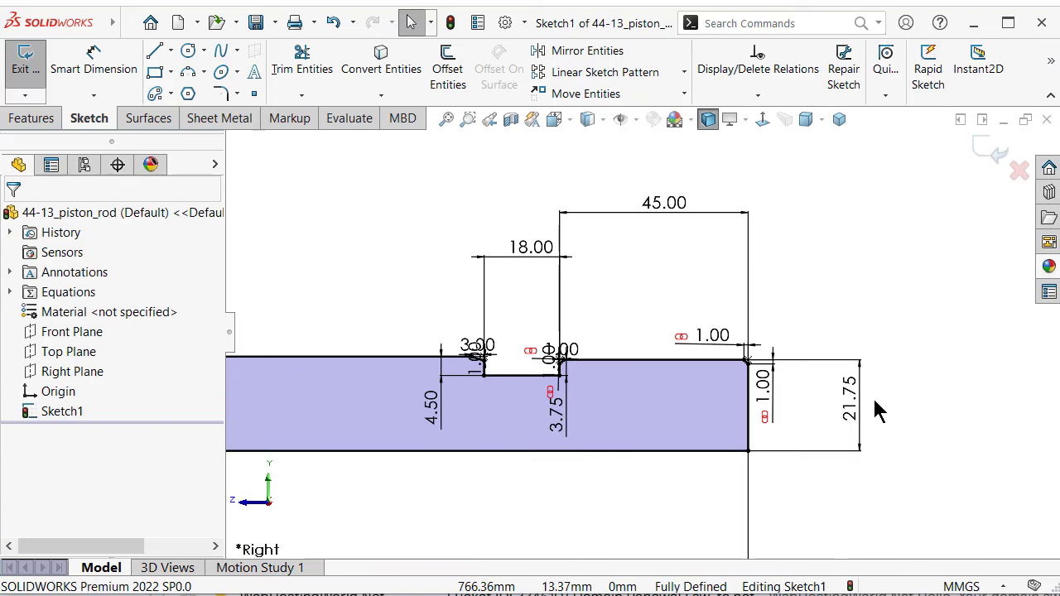
drag(853, 399, 797, 401)
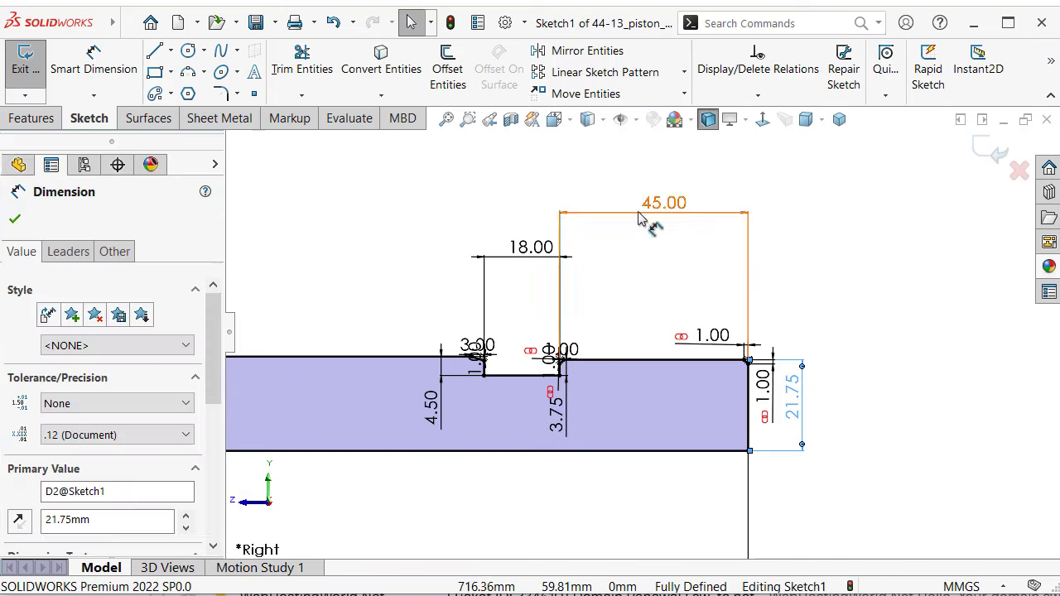
drag(530, 247, 429, 295)
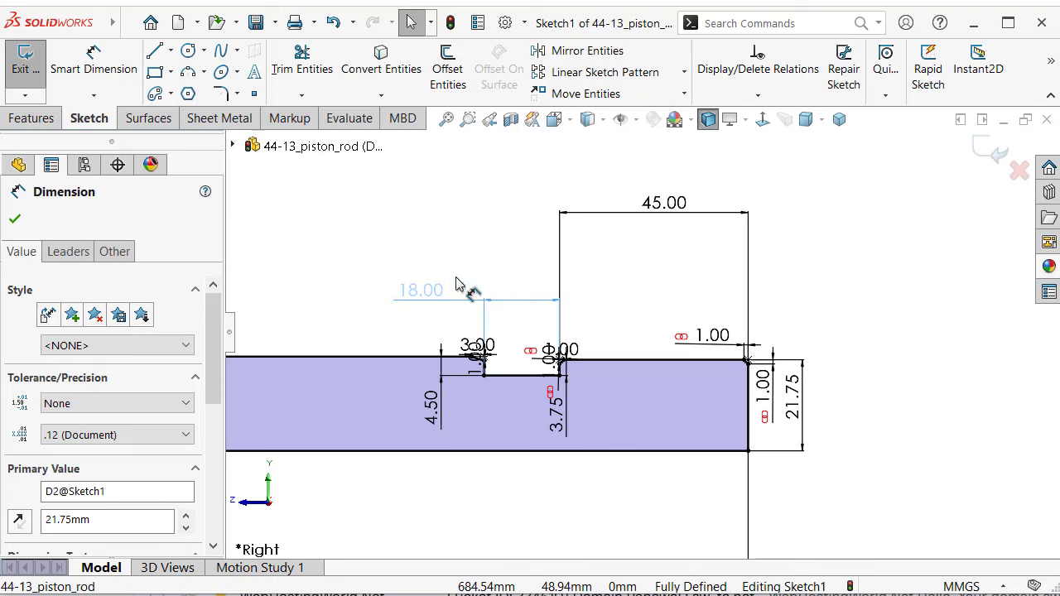
drag(658, 207, 669, 290)
- Spread the groove chamfer's 1.00 dimensions and the 3.75 and 3.00 dimensions apart
scroll(584, 362, down, 1)
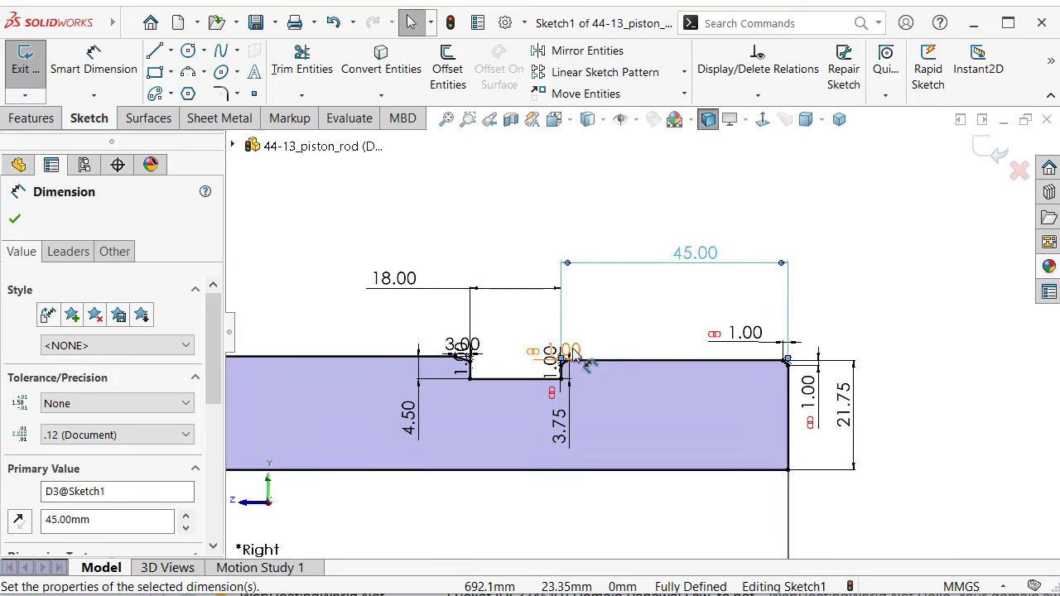
scroll(577, 359, down, 1)
drag(566, 354, 621, 323)
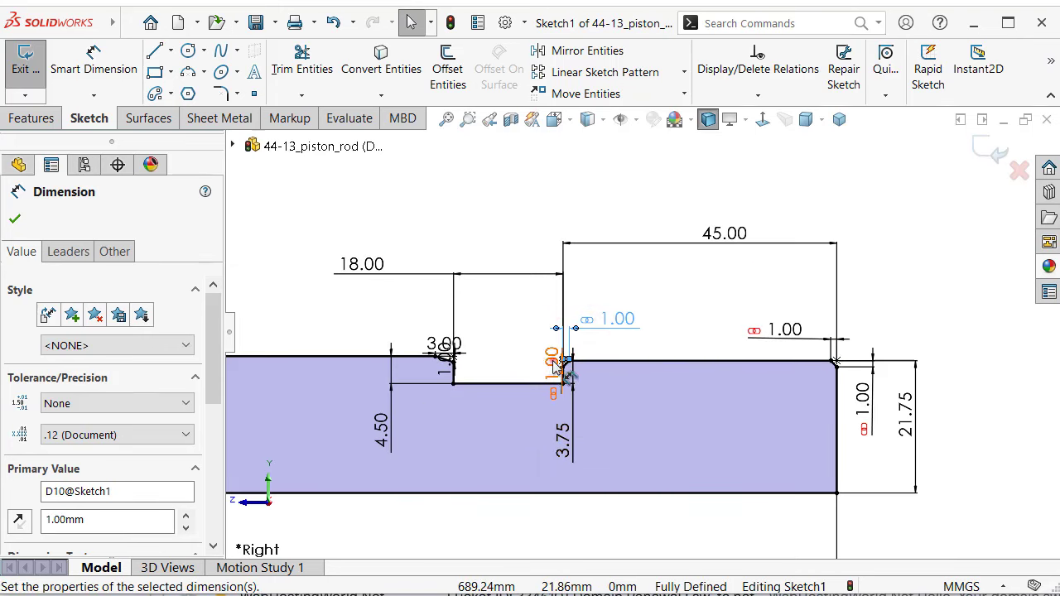
drag(551, 361, 525, 333)
drag(563, 442, 584, 433)
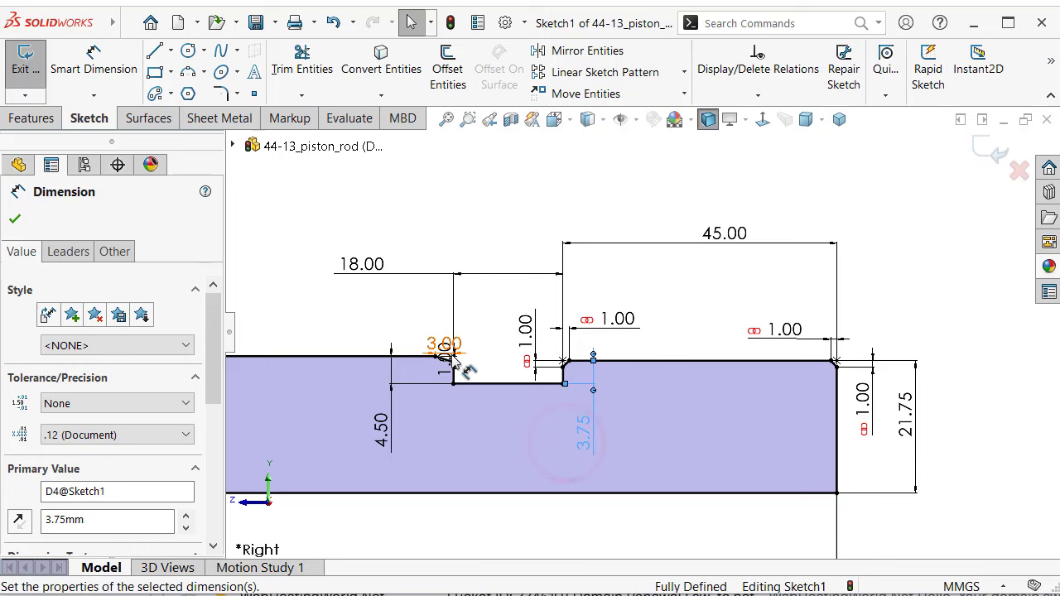
drag(450, 346, 388, 328)
mouse_move(445, 364)
mouse_down()
mouse_move(487, 356)
mouse_move(489, 332)
mouse_up()
click(411, 187)
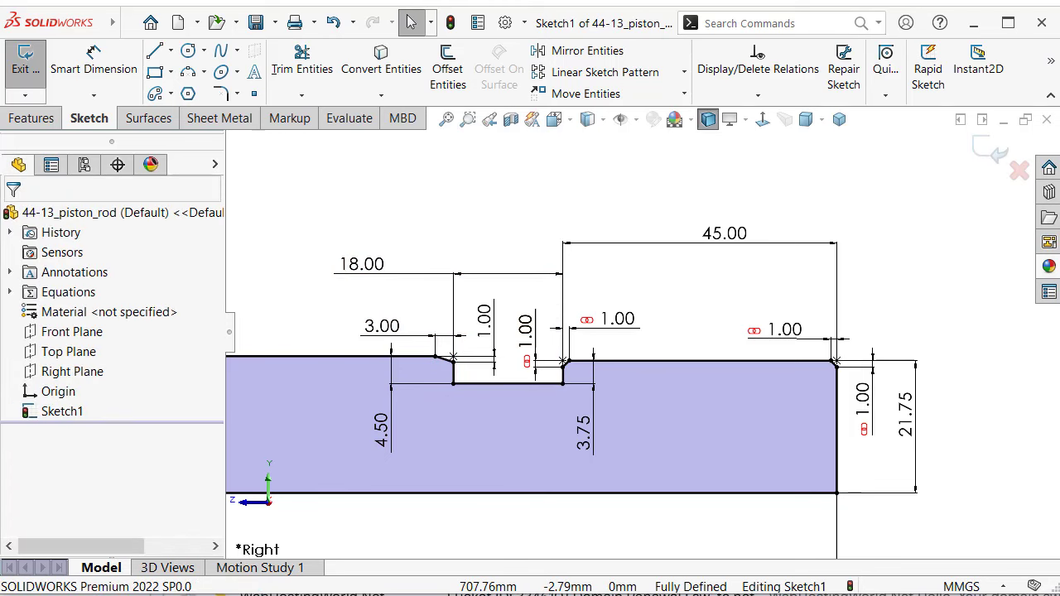
- Reposition the left-end 1.00, 45.00, 5.00 and 2.50 dimensions clear of the rod end
key(f)
click(558, 249)
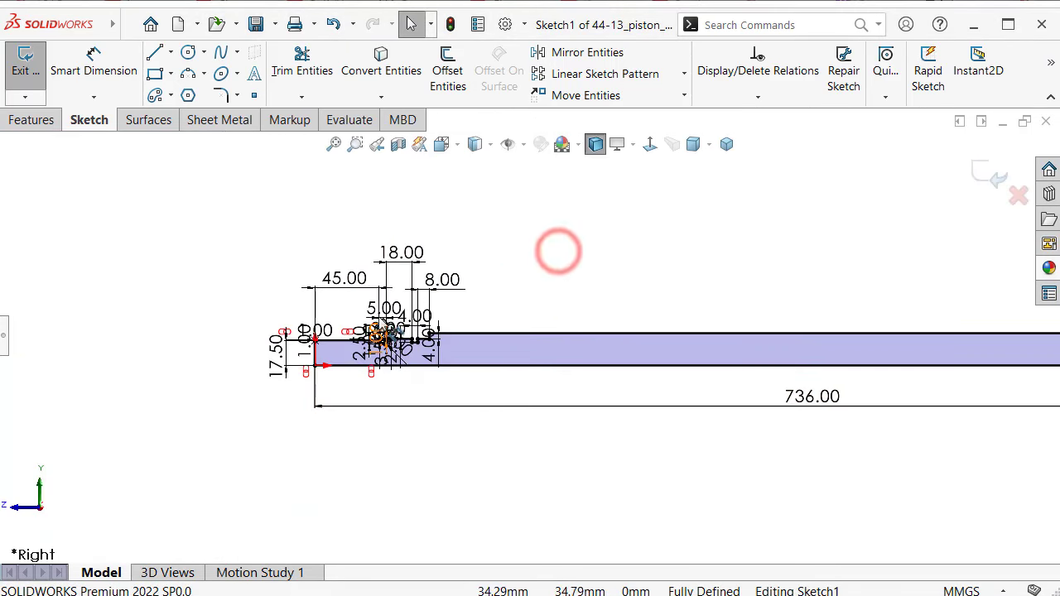
scroll(356, 330, down, 5)
scroll(439, 320, down, 2)
scroll(207, 448, up, 2)
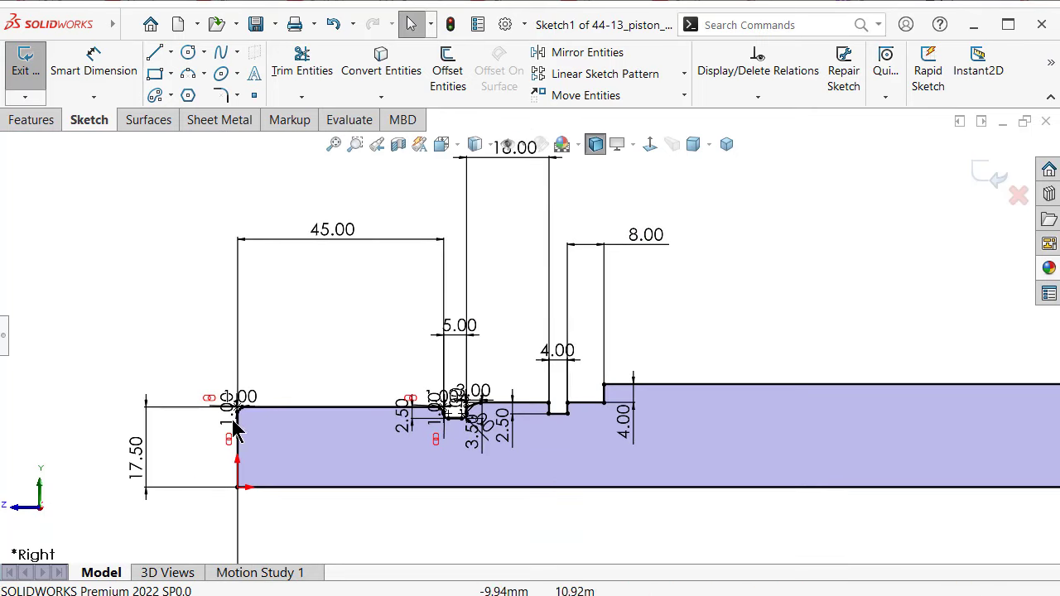
drag(246, 403, 282, 370)
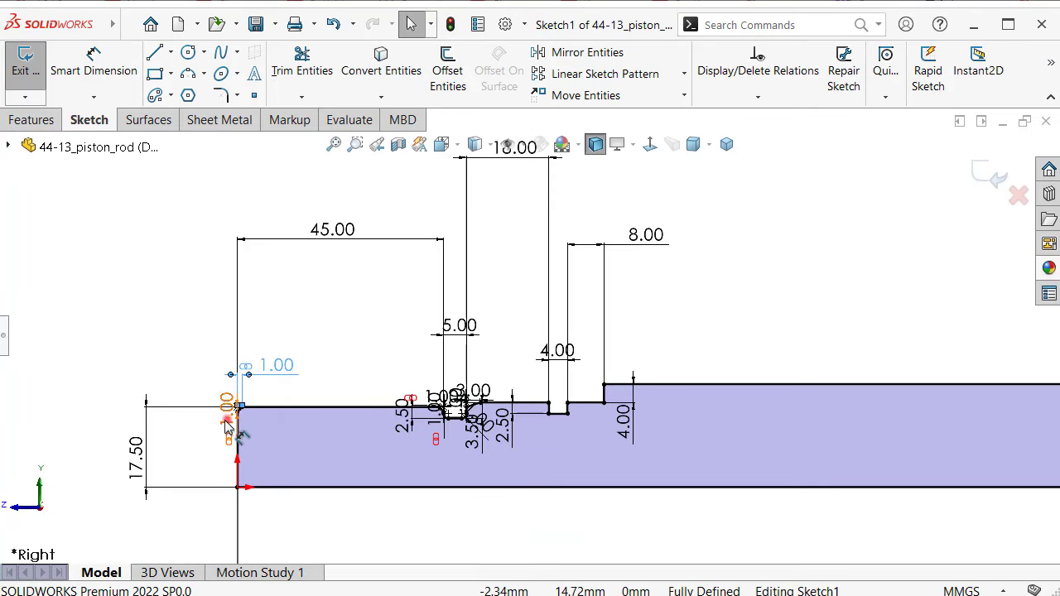
drag(224, 421, 212, 449)
drag(331, 229, 341, 293)
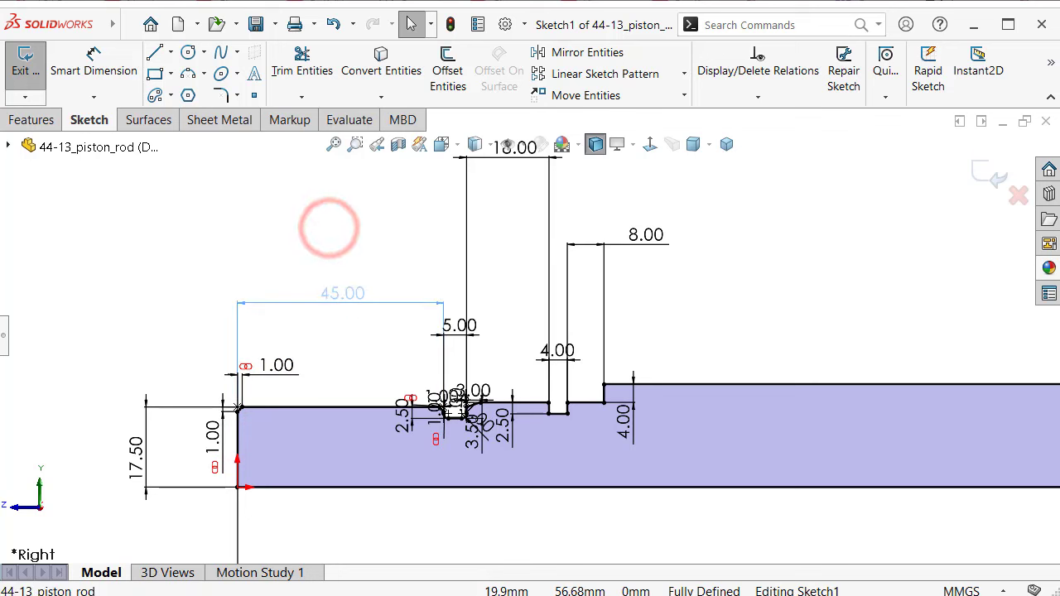
drag(454, 330, 362, 328)
mouse_move(397, 420)
mouse_down()
mouse_move(374, 379)
mouse_move(358, 464)
mouse_up()
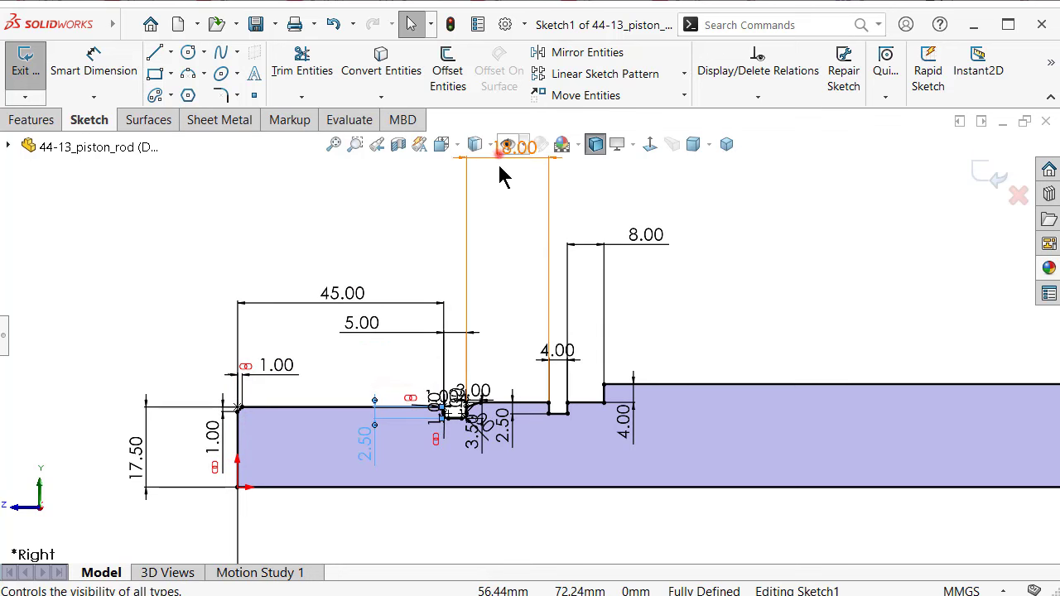
- Move the 18.00, 8.00, 4.00 and angled 1.00 dimensions beside their steps and groove
scroll(505, 224, up, 2)
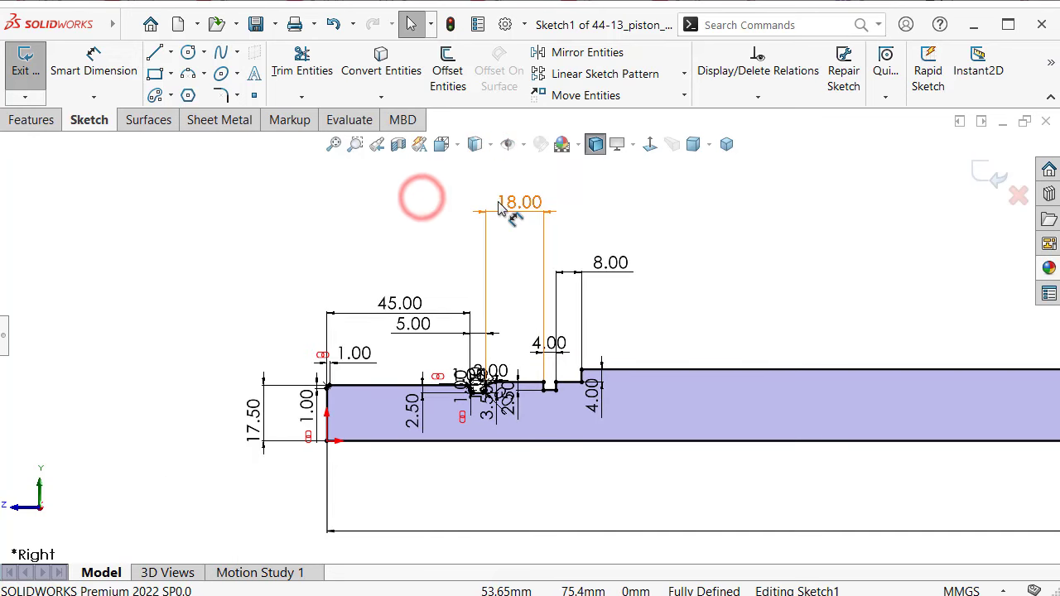
drag(422, 194, 499, 201)
drag(611, 263, 691, 319)
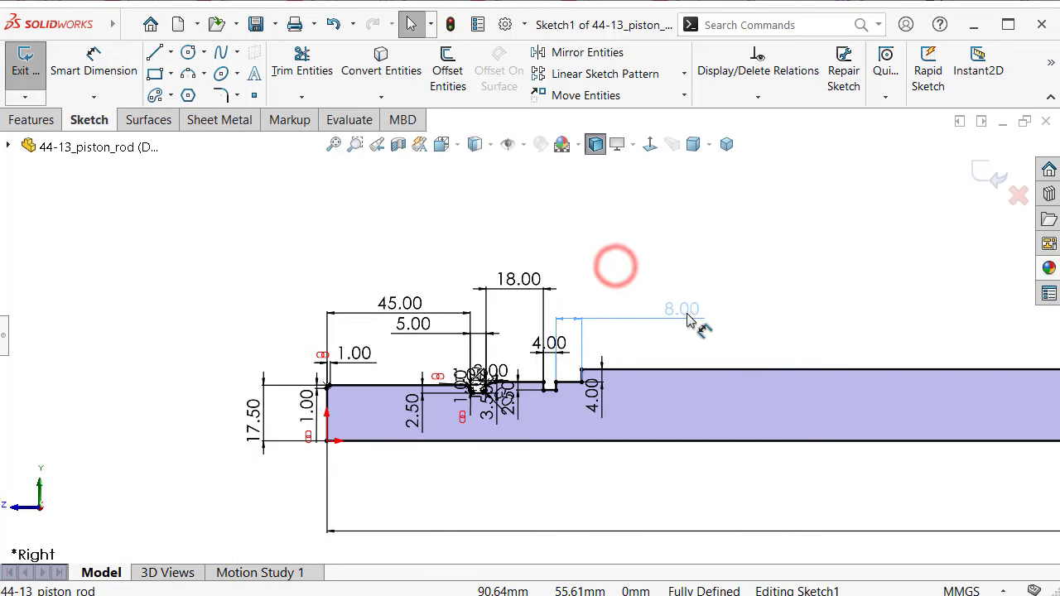
scroll(618, 373, up, 3)
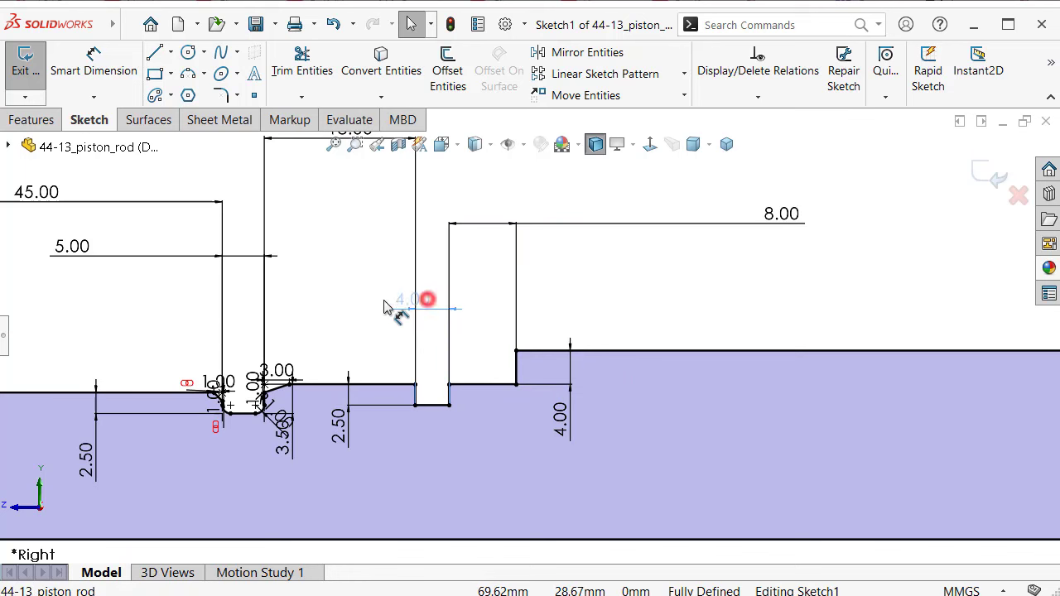
drag(428, 298, 373, 307)
mouse_move(293, 442)
mouse_down()
mouse_move(315, 447)
mouse_move(290, 488)
mouse_up()
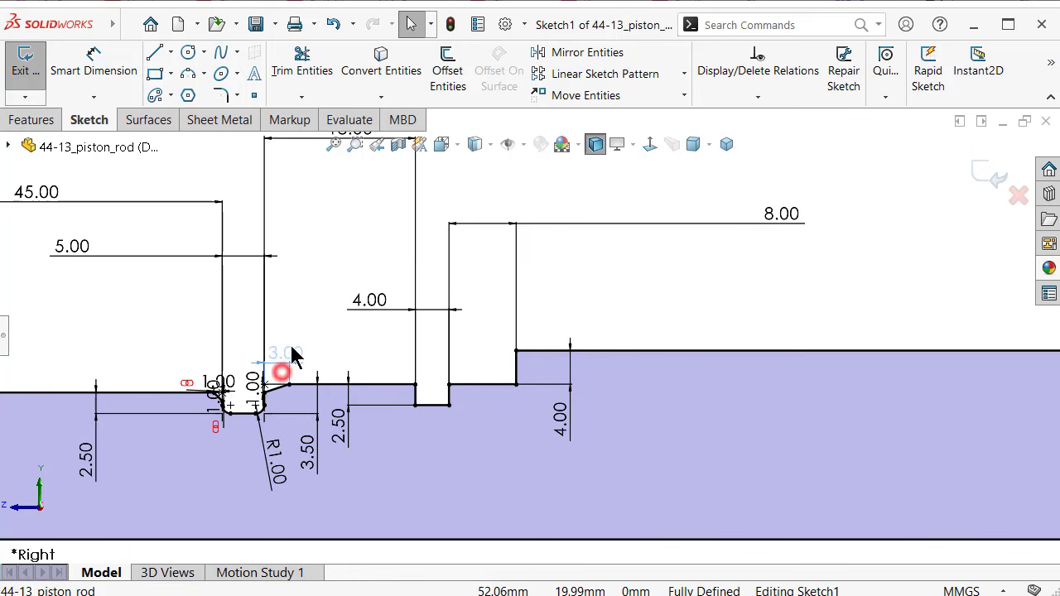
- Arrange the R1.00, 3.00, 2.50 and small 1.00 groove dimensions so they read cleanly
drag(282, 370, 279, 325)
drag(258, 389, 245, 360)
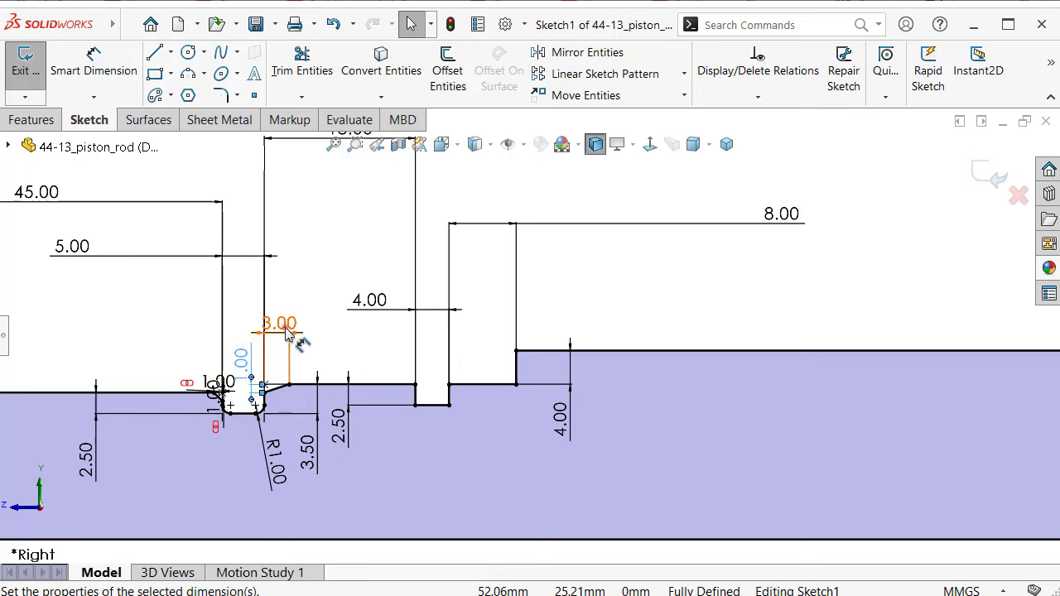
drag(282, 324, 314, 330)
drag(227, 399, 170, 358)
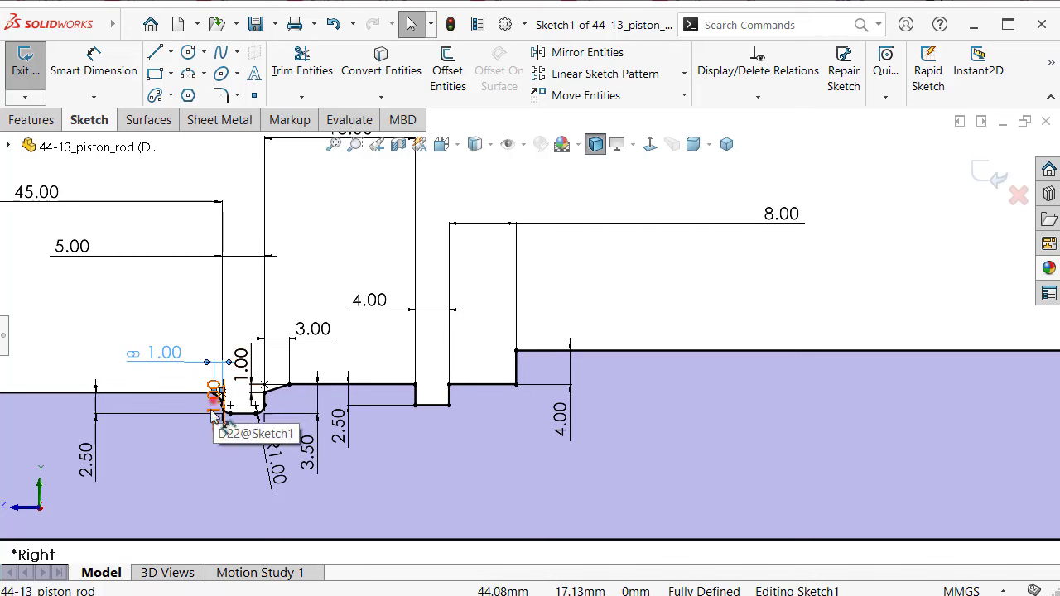
drag(212, 404, 199, 455)
drag(104, 461, 94, 451)
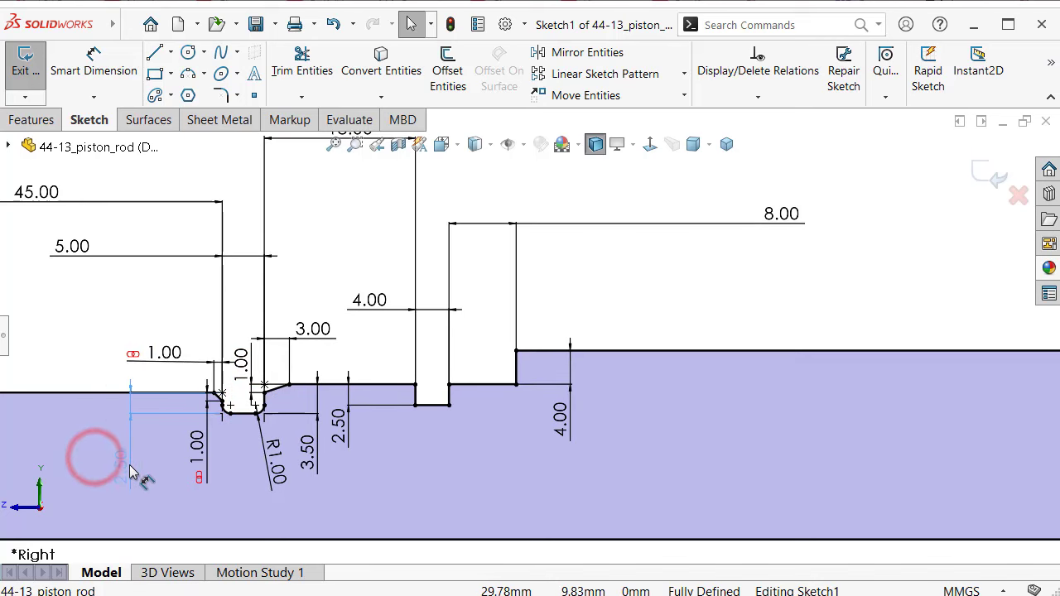
click(122, 304)
- Move the 17.50 dimension inside the rod body
key(z)
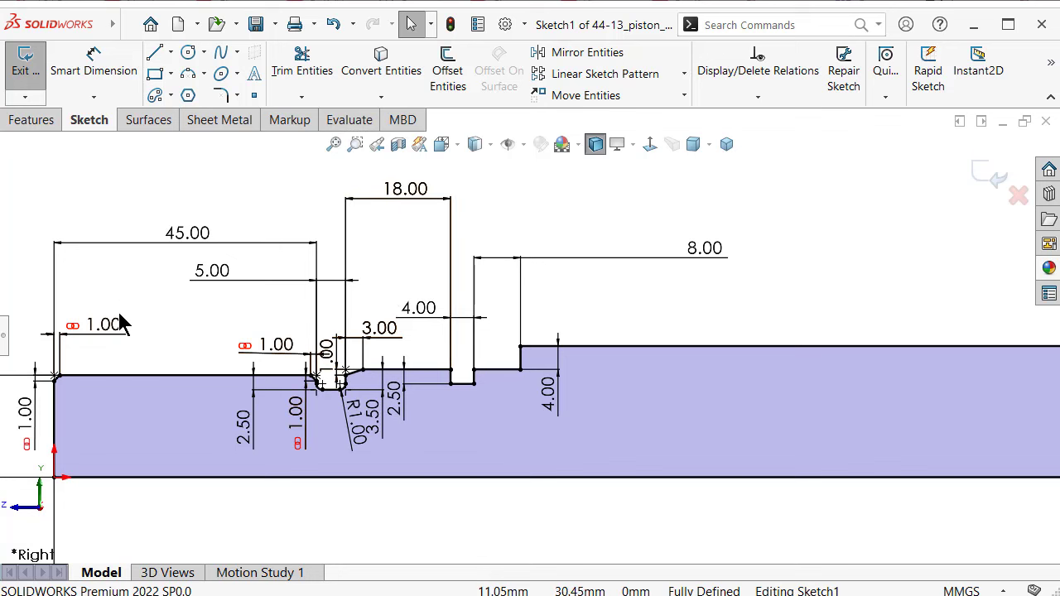
key(z)
drag(32, 418, 184, 408)
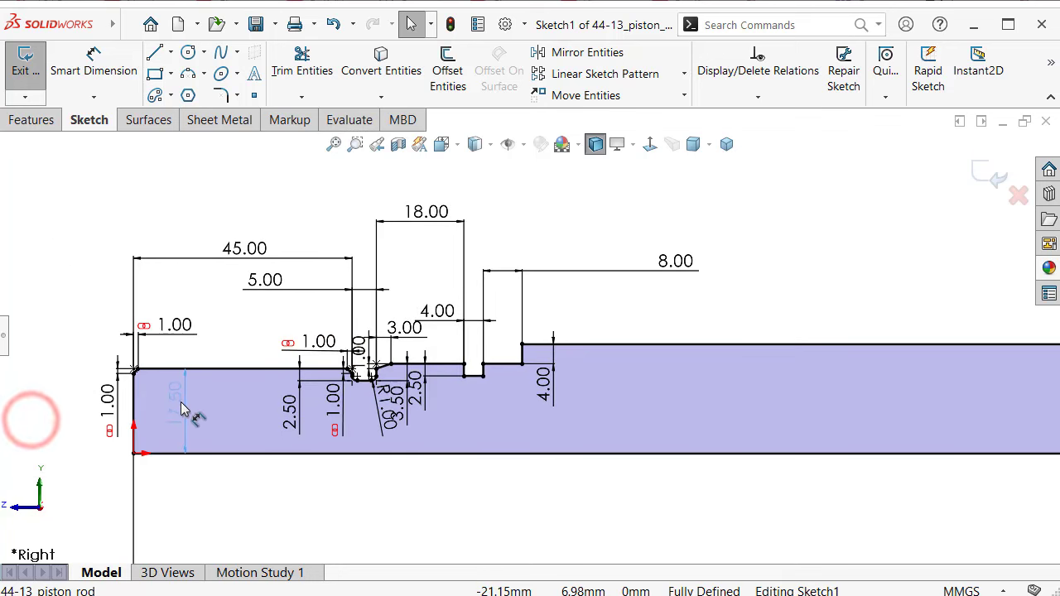
click(76, 273)
- Bring the 736.00 length dimension closer to the rod and view the sketch isometrically
scroll(324, 260, down, 1)
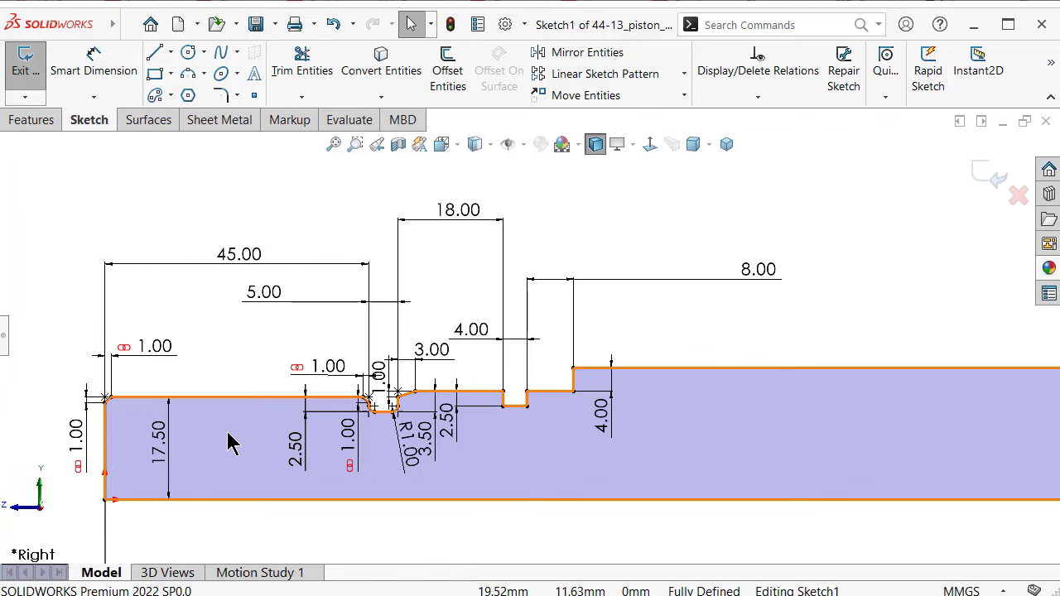
key(z)
key(z)
key(z)
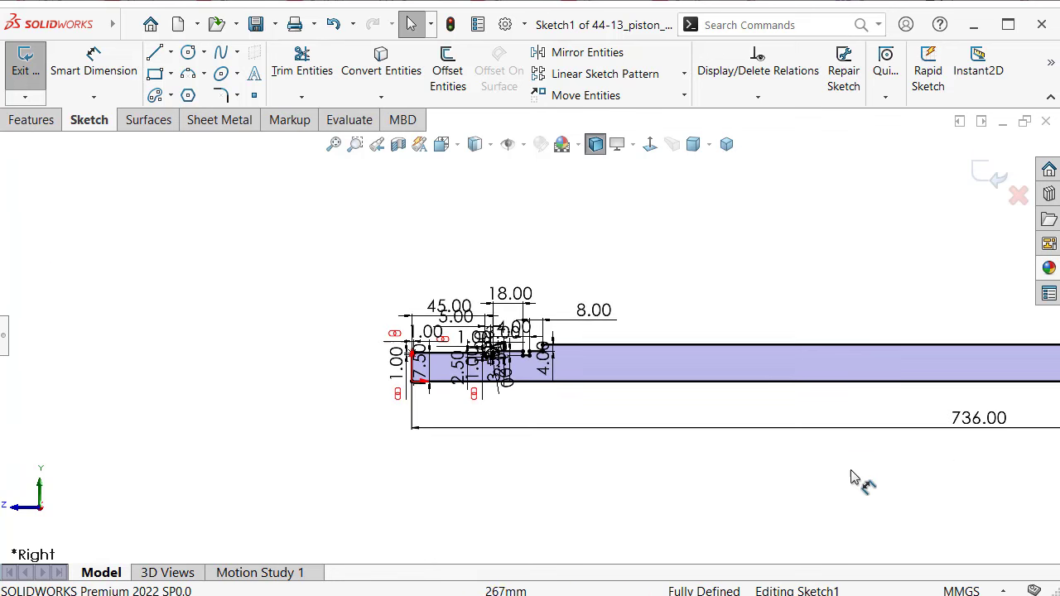
drag(971, 414, 452, 411)
click(304, 315)
key(shift+z)
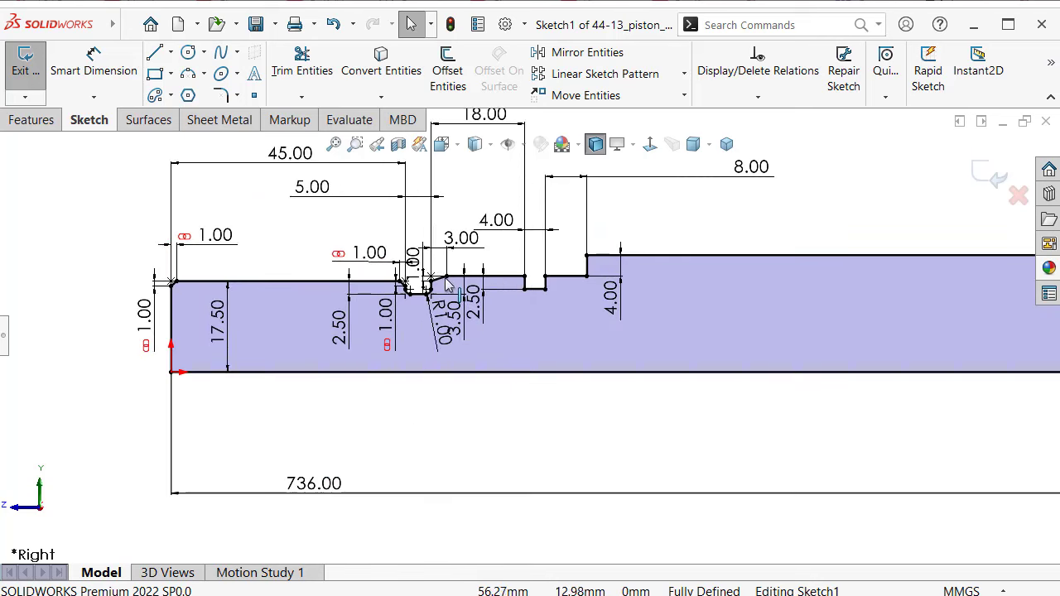
scroll(437, 269, down, 3)
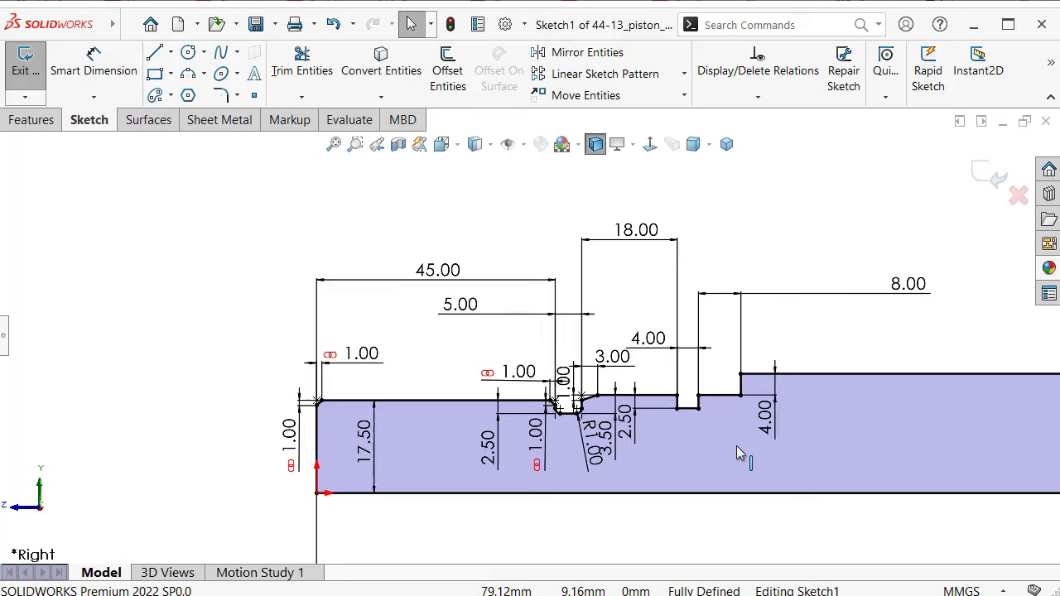
ctrl+middle_drag(730, 456, 687, 430)
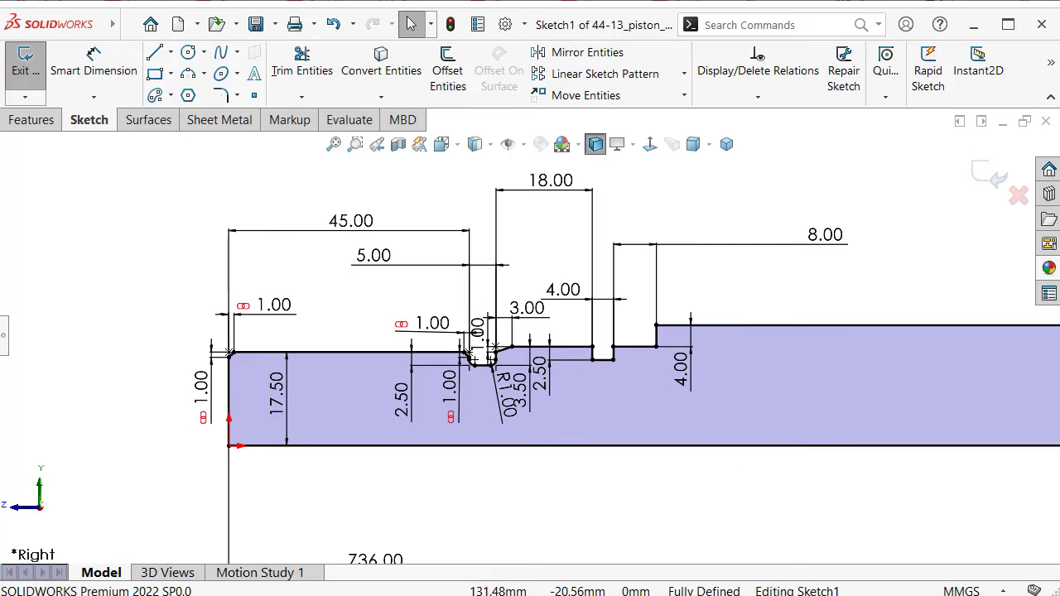
ctrl+middle_drag(871, 396, 741, 364)
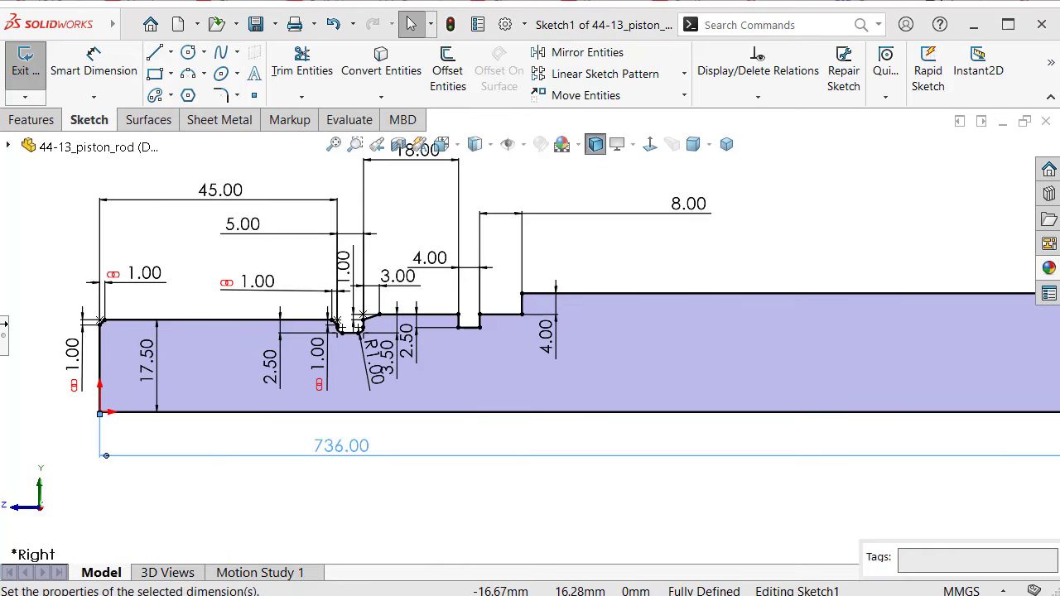
click(837, 122)
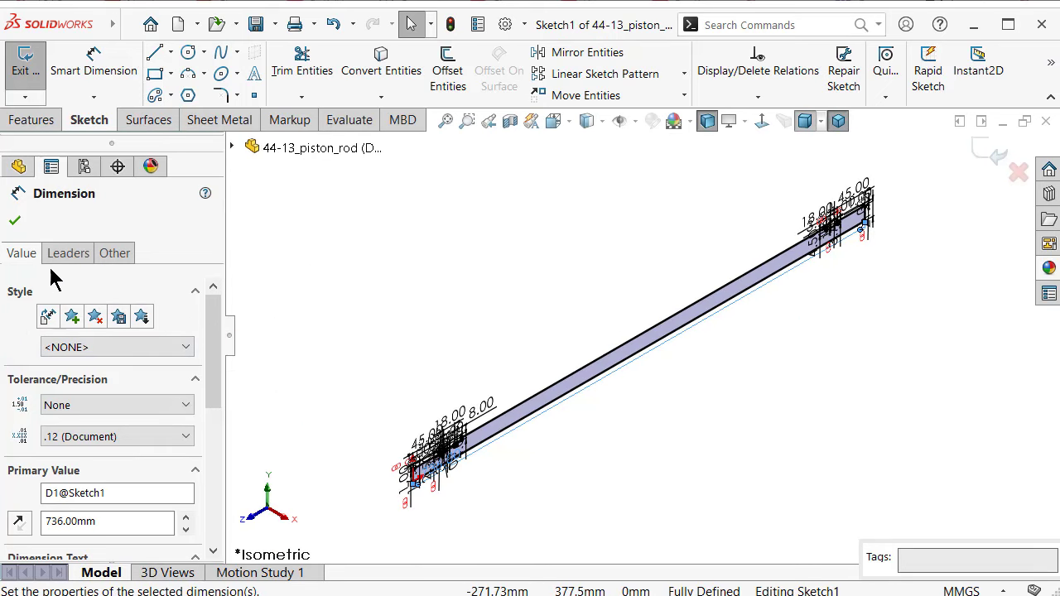
- Revolve the sketch 360° about the rod's long bottom edge to create Revolve1
click(34, 122)
scroll(740, 267, down, 5)
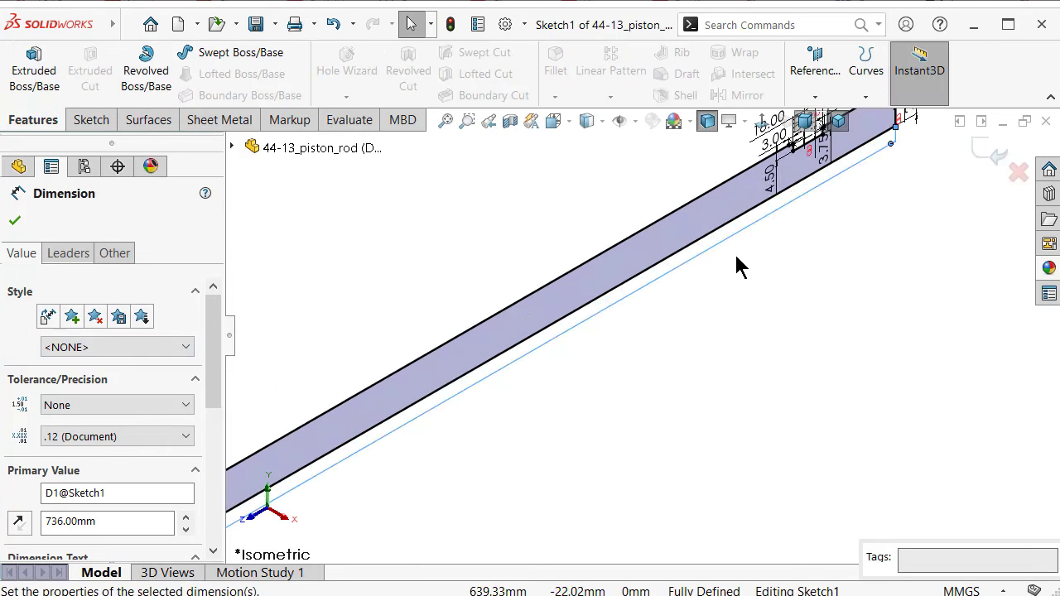
click(705, 233)
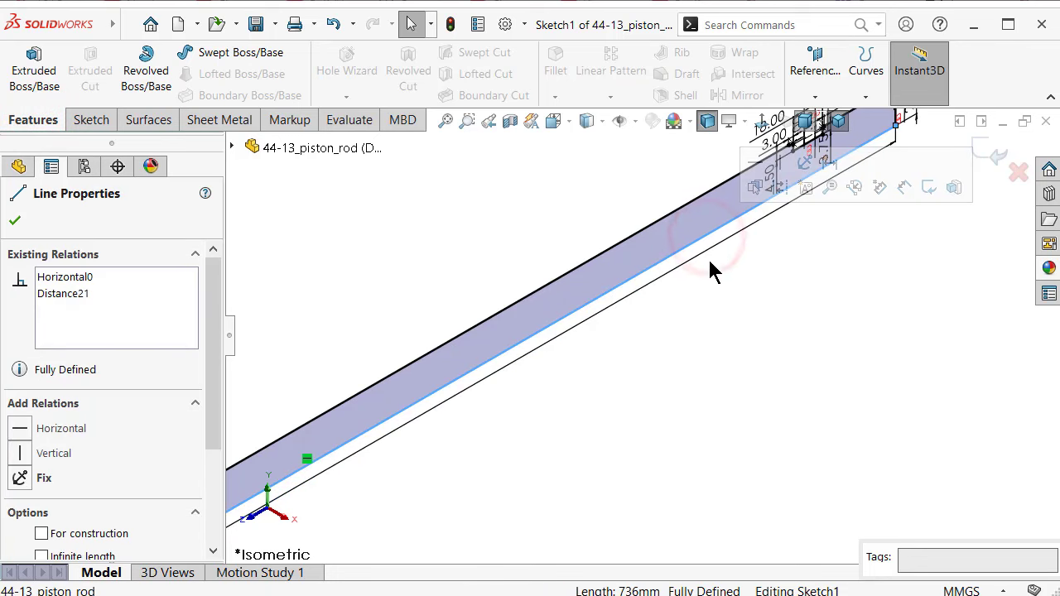
click(157, 73)
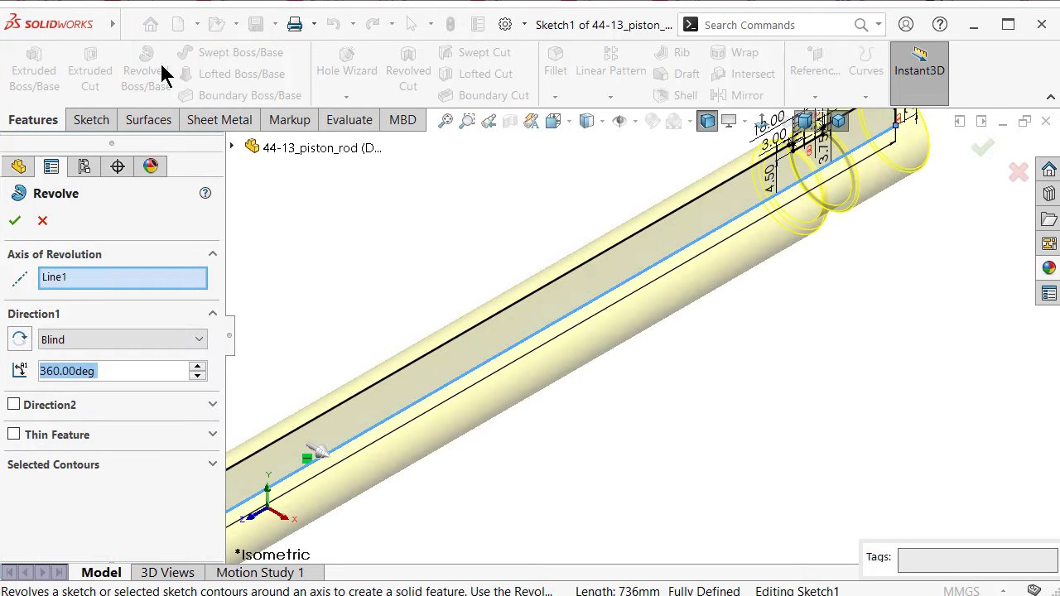
click(982, 148)
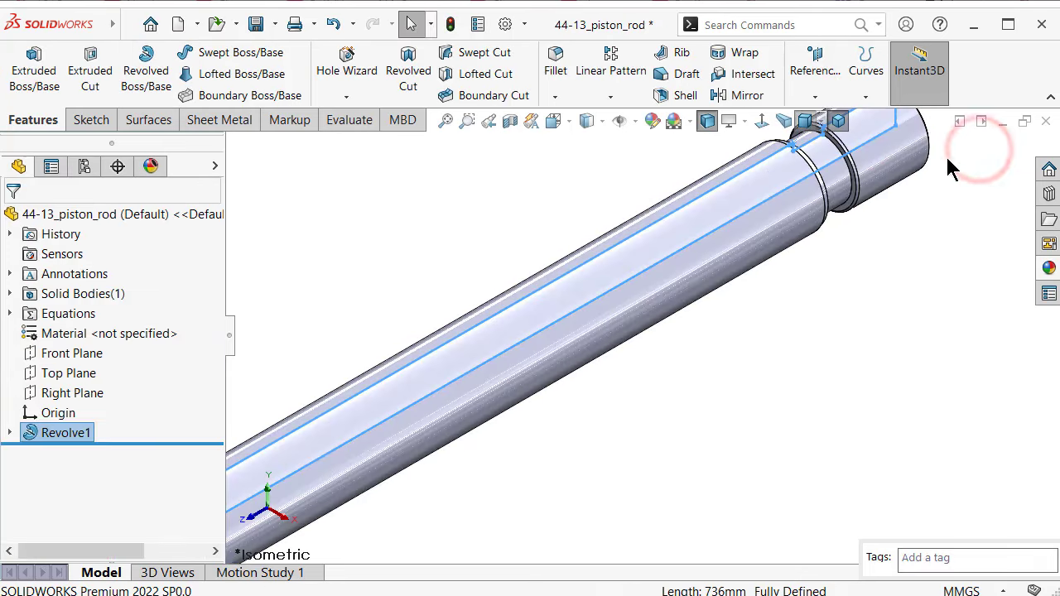
key(f)
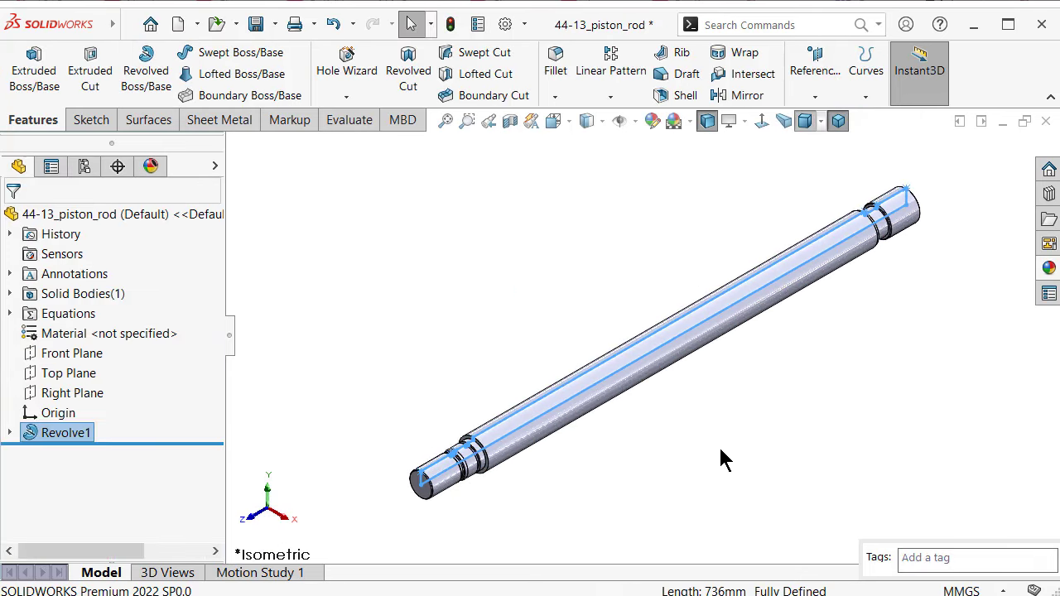
click(738, 446)
- Apply a polished steel appearance to the Revolve1 rod body
click(67, 433)
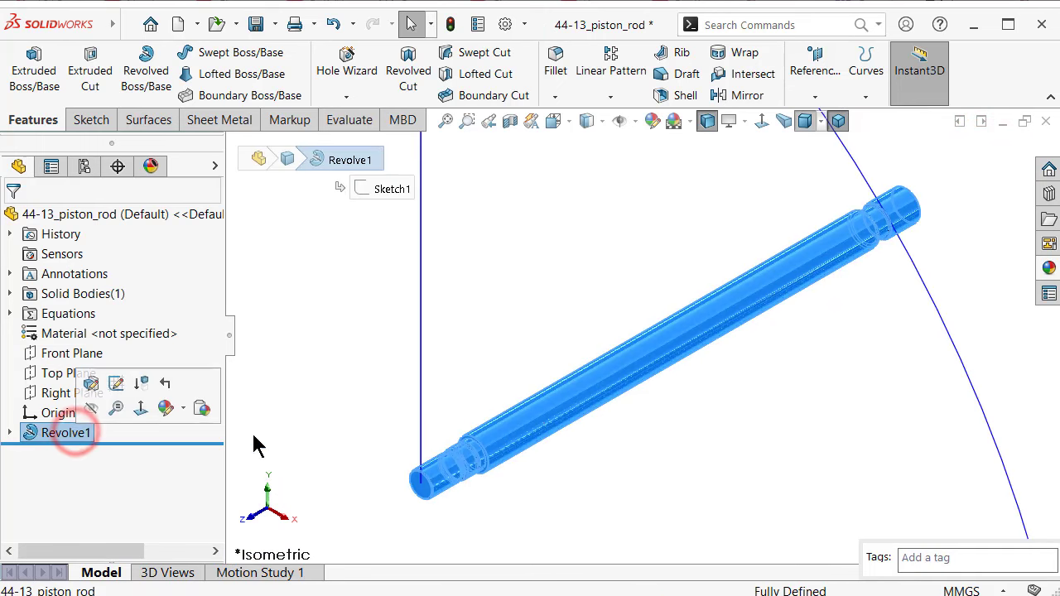
click(1048, 268)
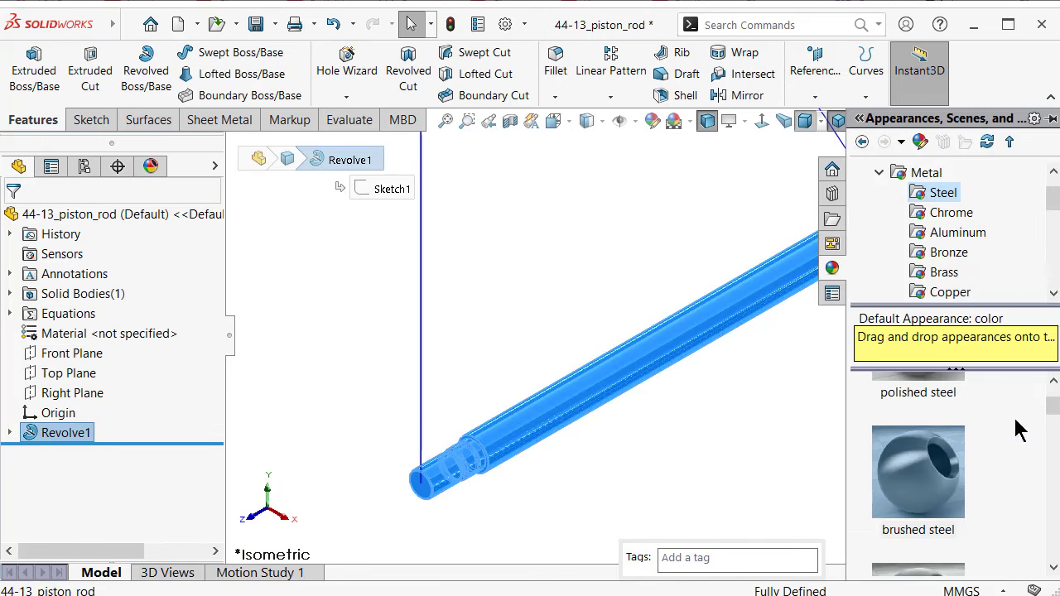
double_click(918, 393)
click(599, 288)
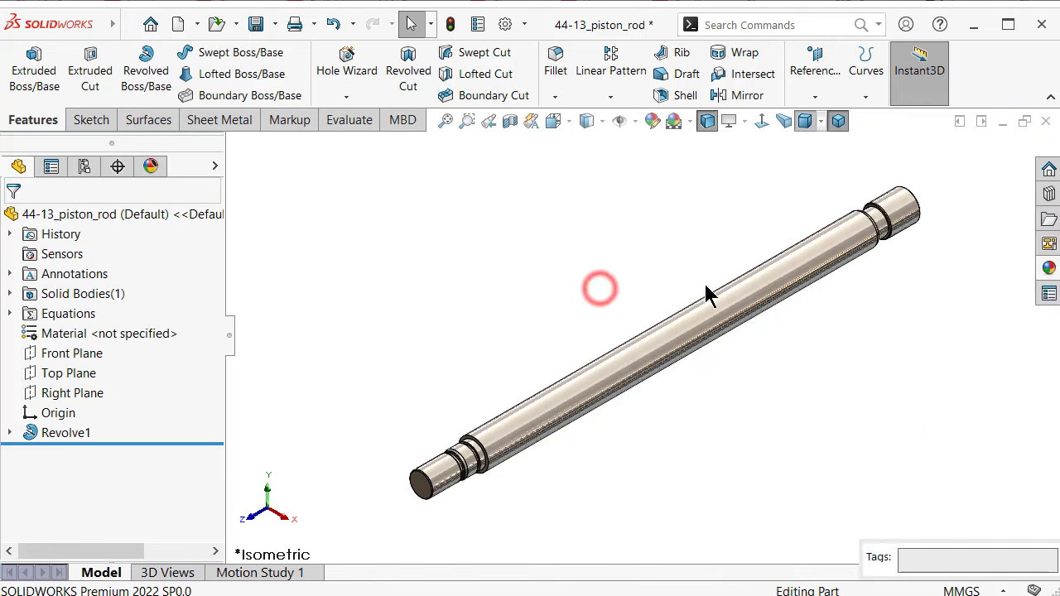
- Inspect the steel rod from side and angled views, then return to isometric
middle_drag(767, 290, 764, 271)
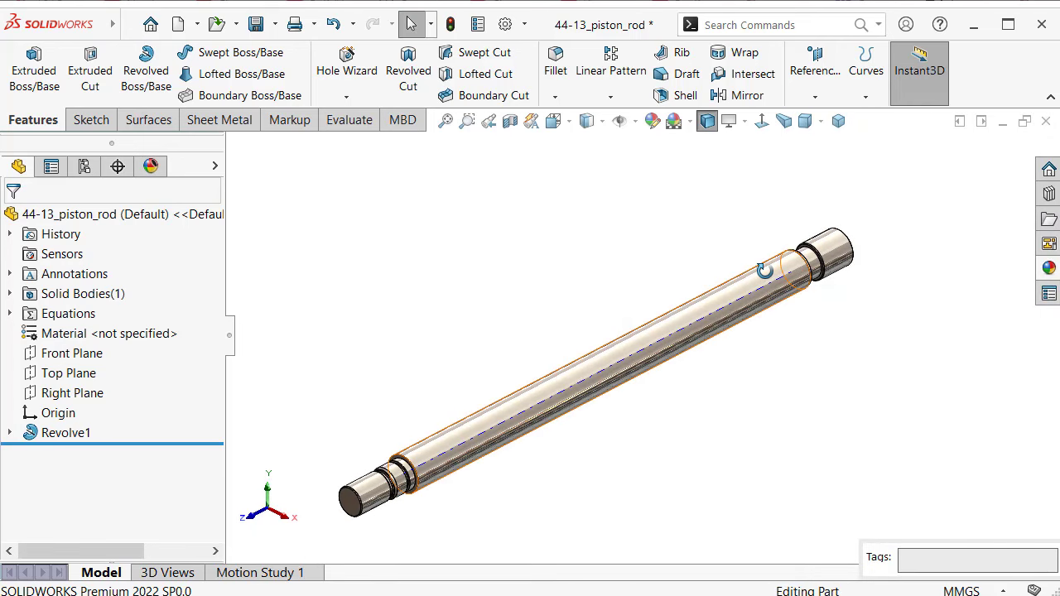
key(ctrl+4)
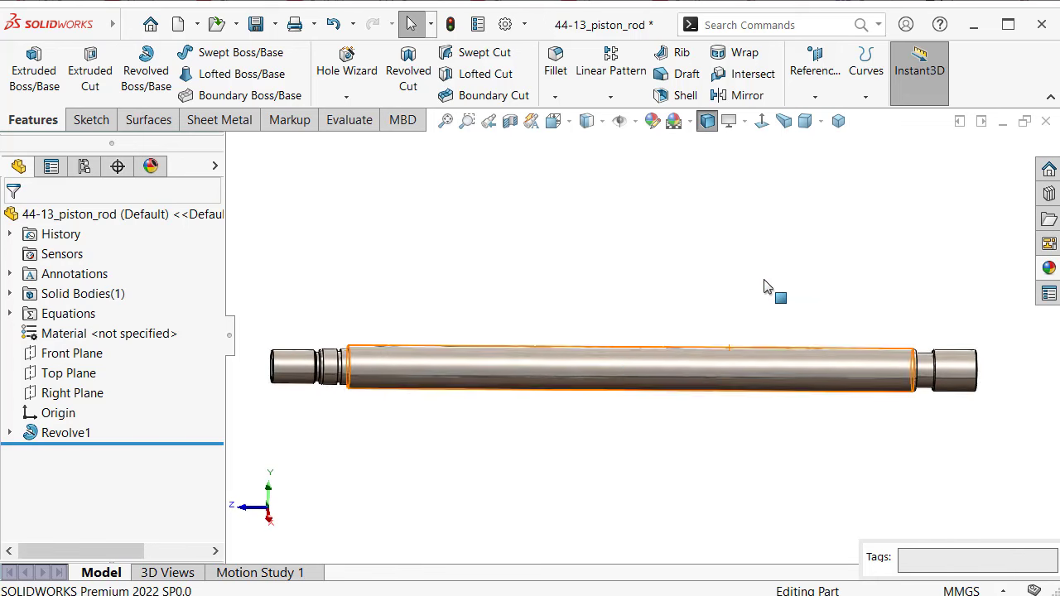
key(ctrl+7)
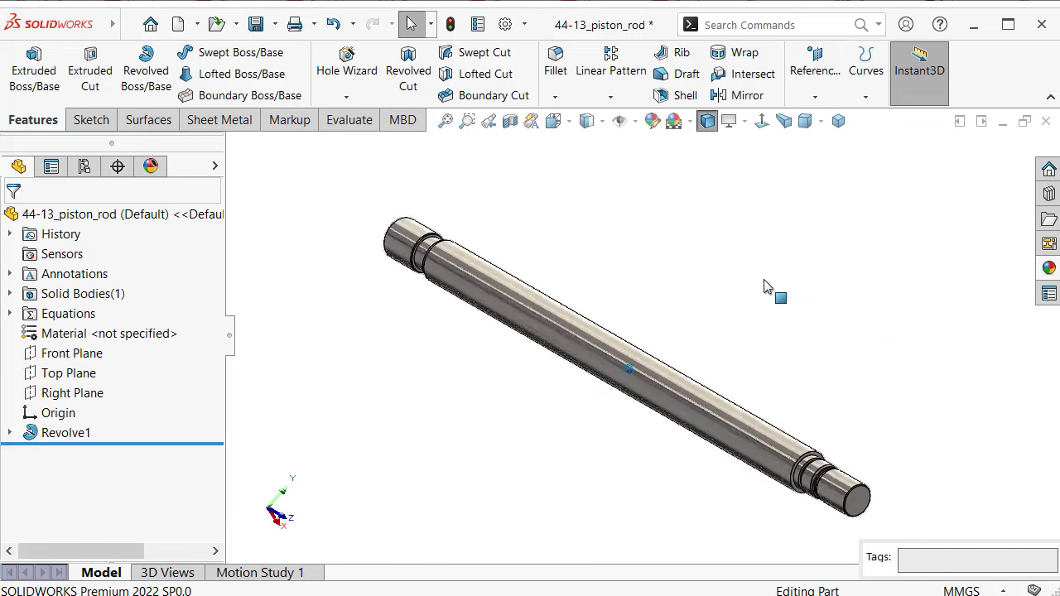
key(shift+Left)
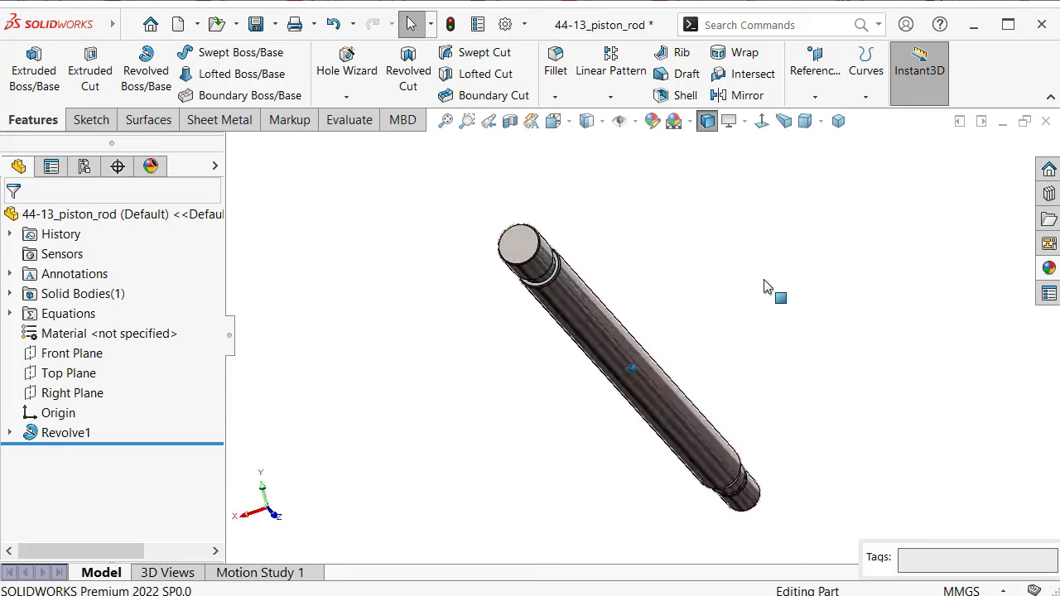
key(alt+Left)
key(ctrl+7)
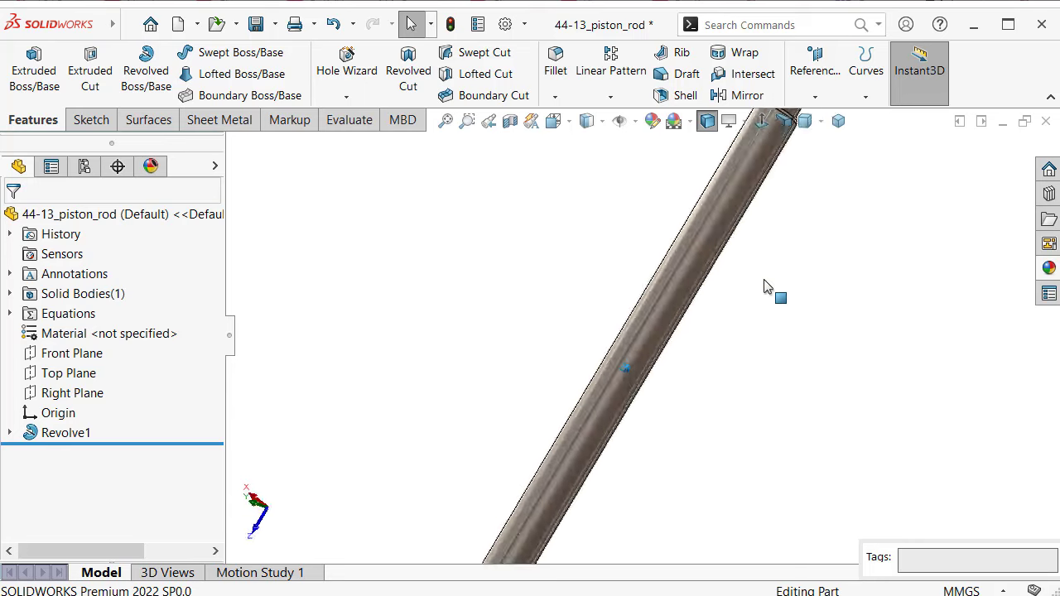
click(839, 121)
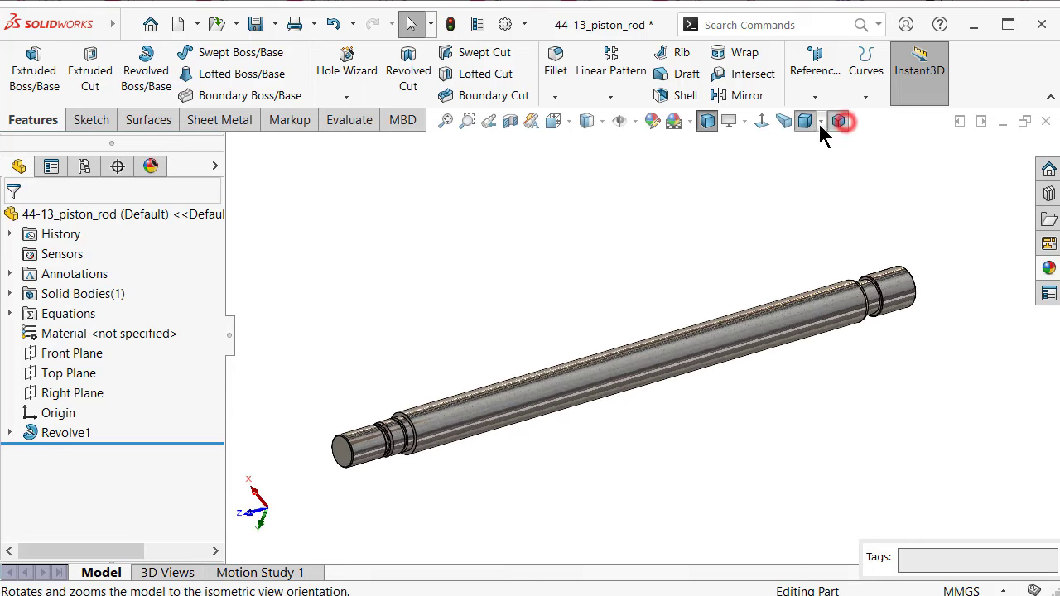
click(786, 121)
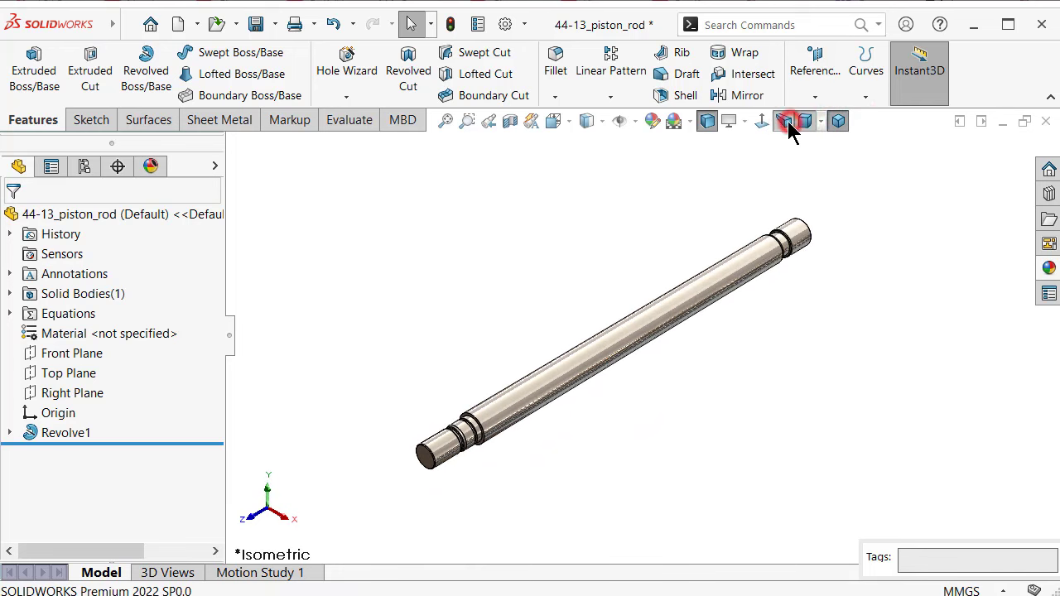
click(231, 340)
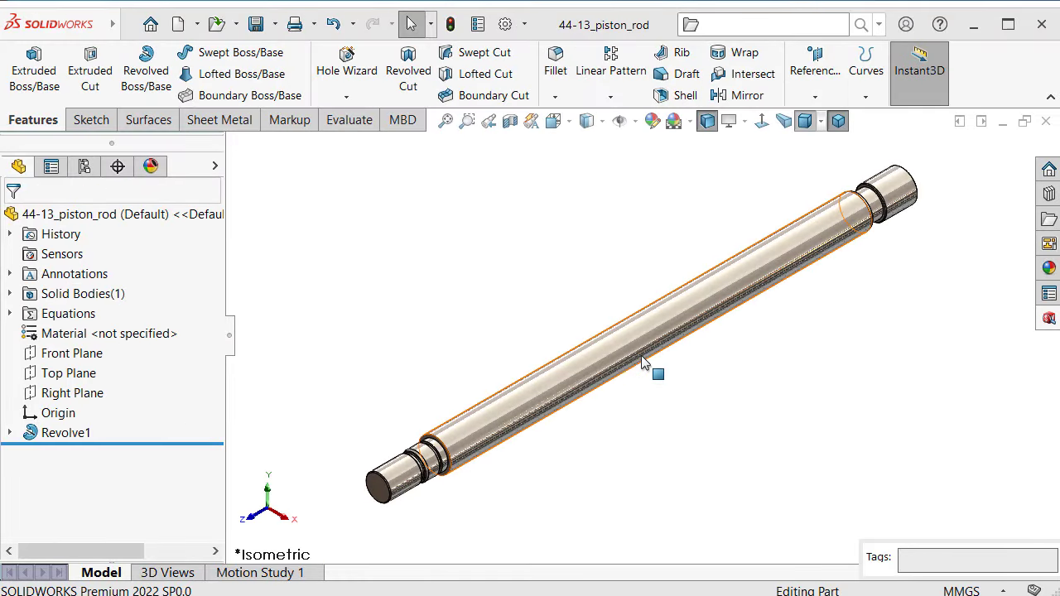
- Start a Hole Wizard hole of the Screw Clearances type
scroll(643, 362, up, 3)
click(344, 77)
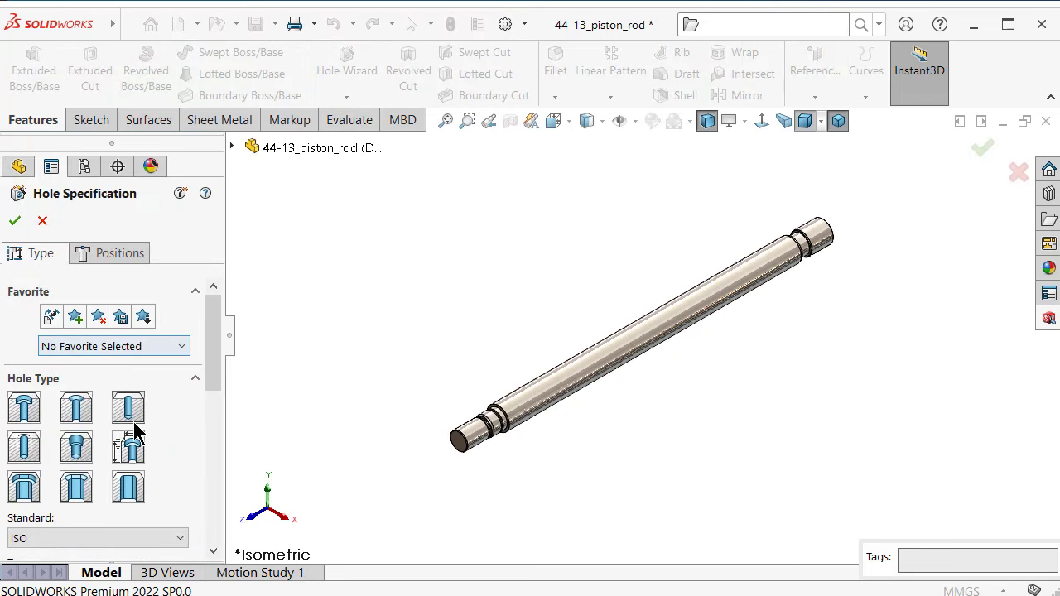
drag(213, 346, 213, 369)
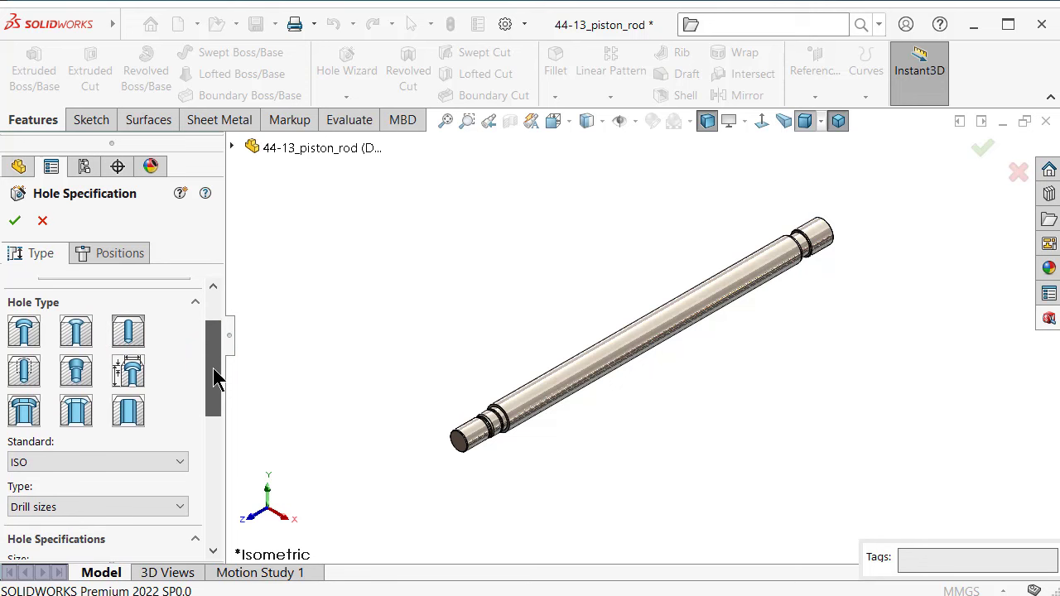
drag(213, 378, 213, 377)
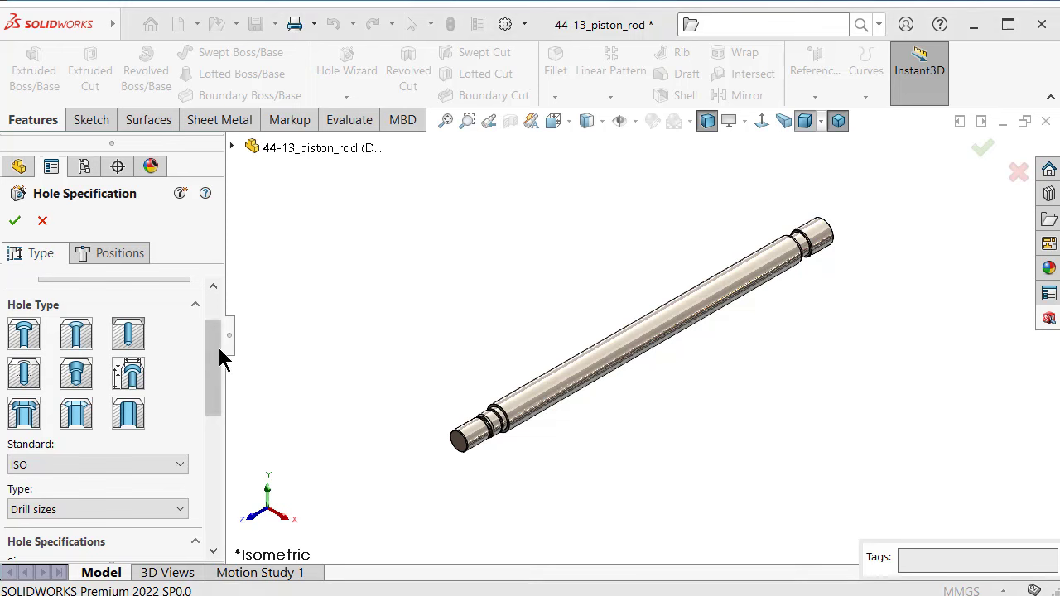
drag(219, 349, 255, 409)
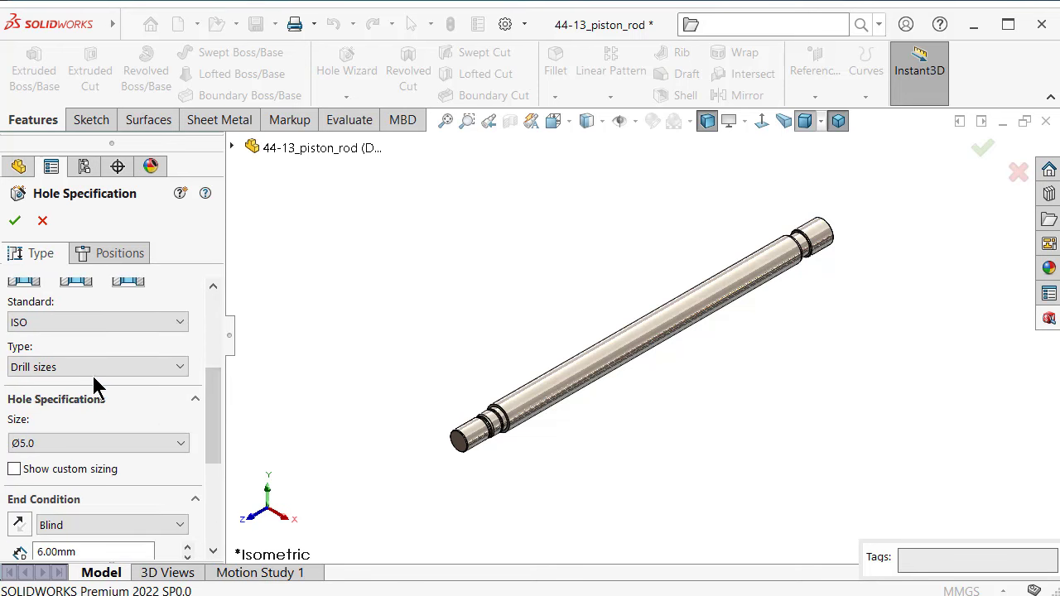
click(94, 369)
click(91, 411)
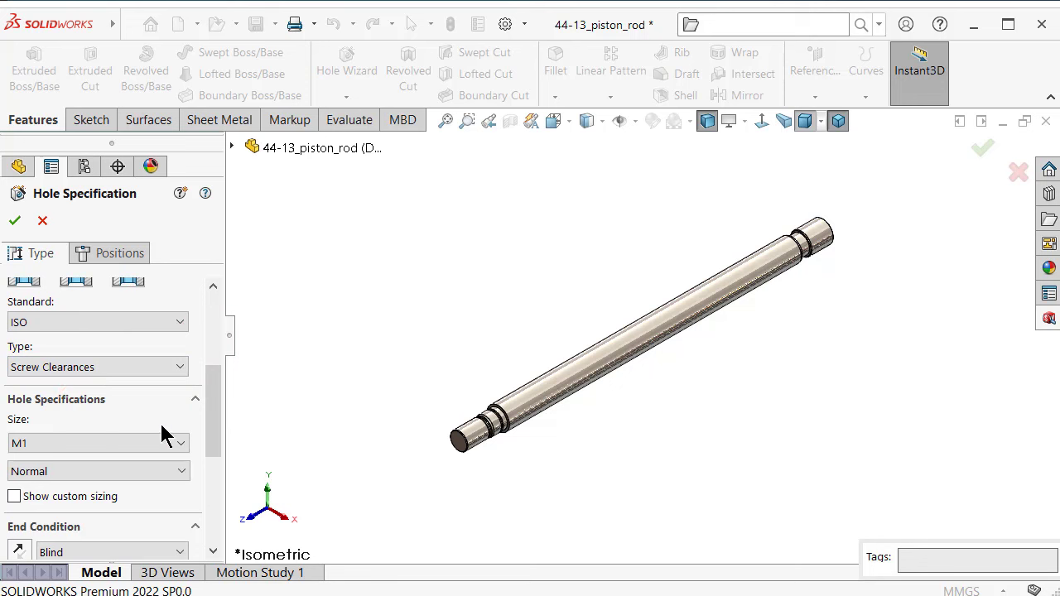
click(171, 444)
click(171, 444)
- Choose ISO size M10 and set a blind depth of 18 mm
drag(217, 380, 220, 416)
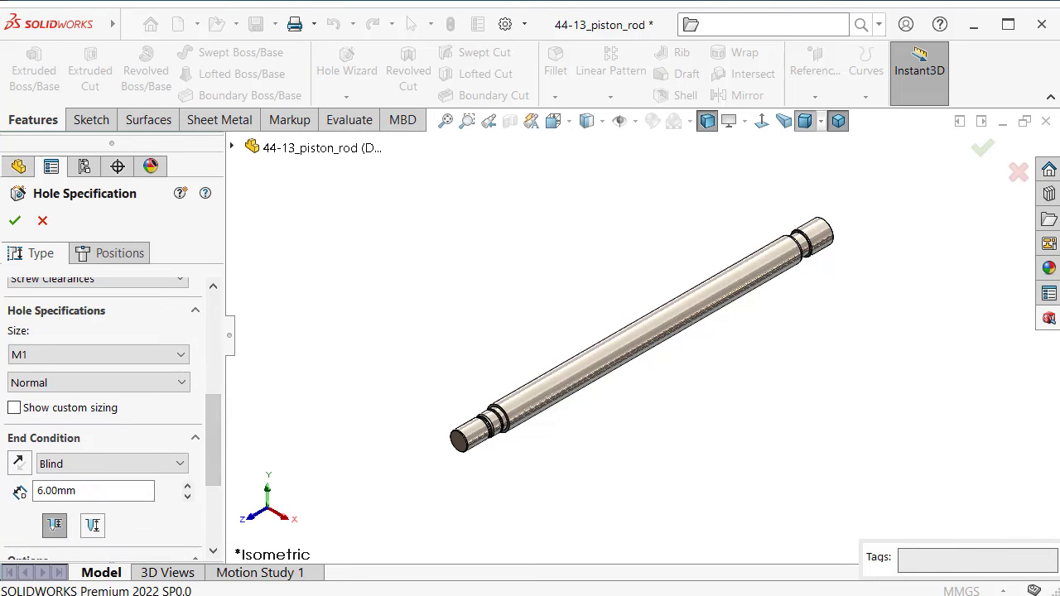
click(83, 356)
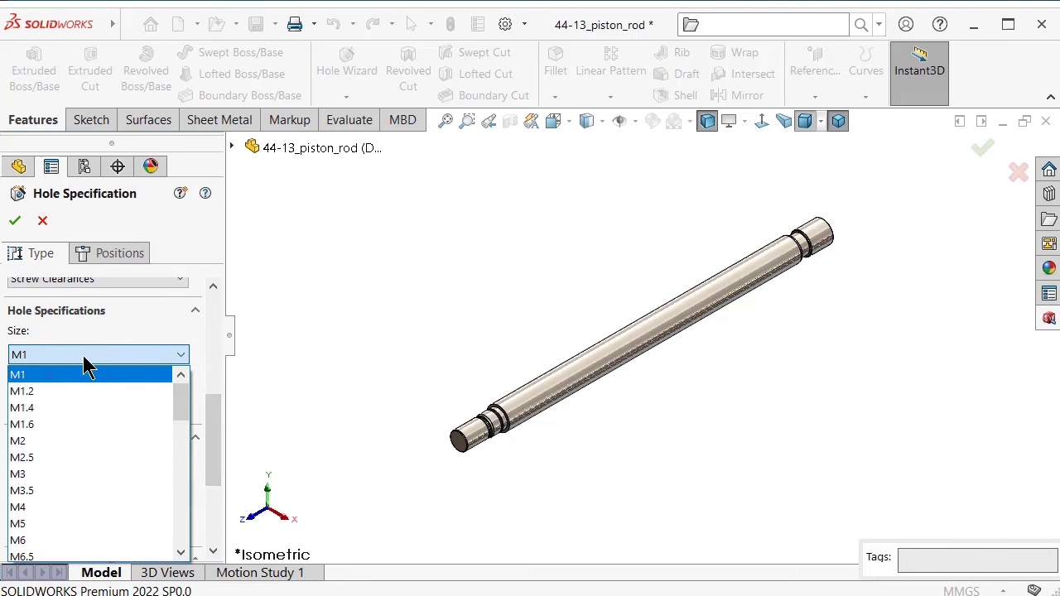
scroll(99, 414, down, 1)
scroll(103, 435, down, 3)
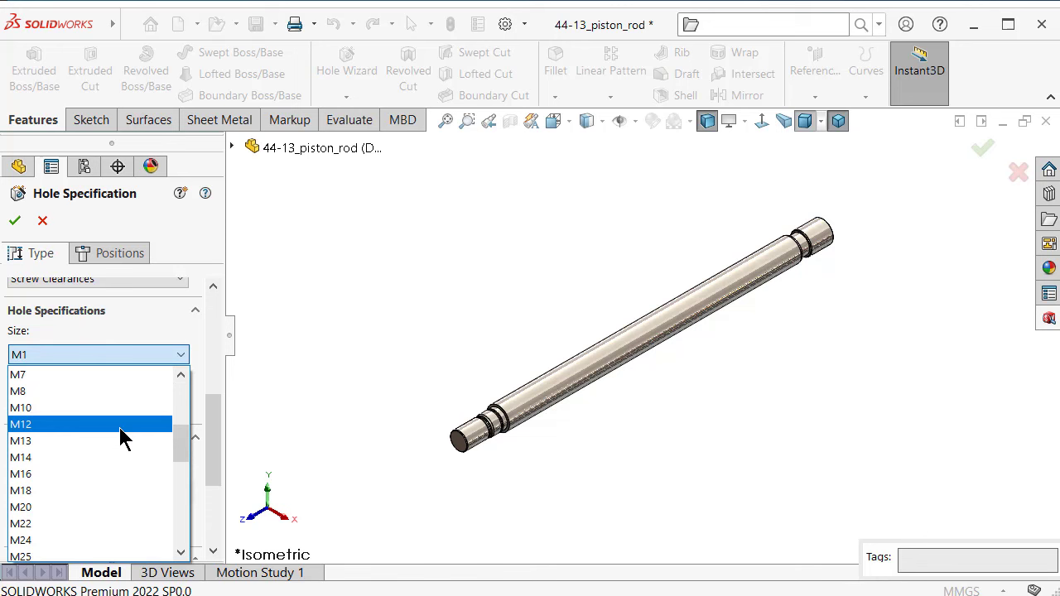
scroll(83, 452, up, 1)
click(71, 462)
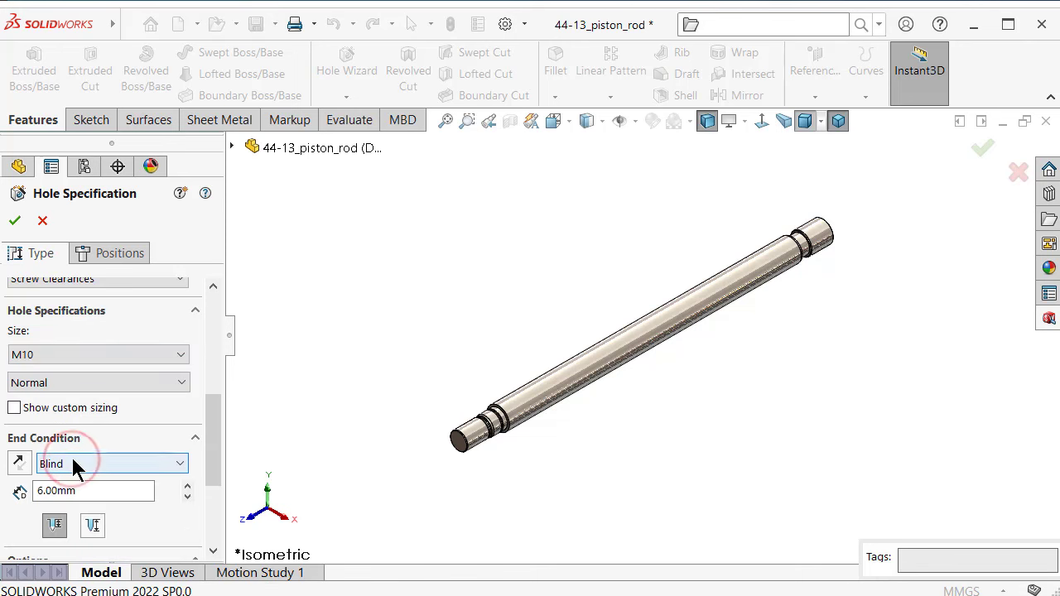
drag(213, 421, 215, 454)
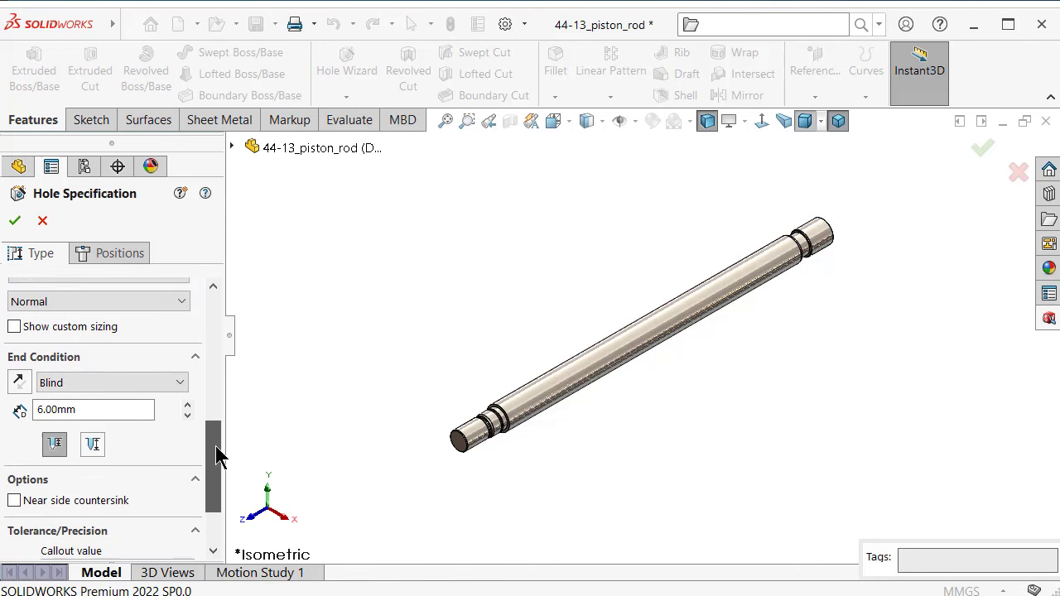
drag(113, 407, 9, 412)
text(18)
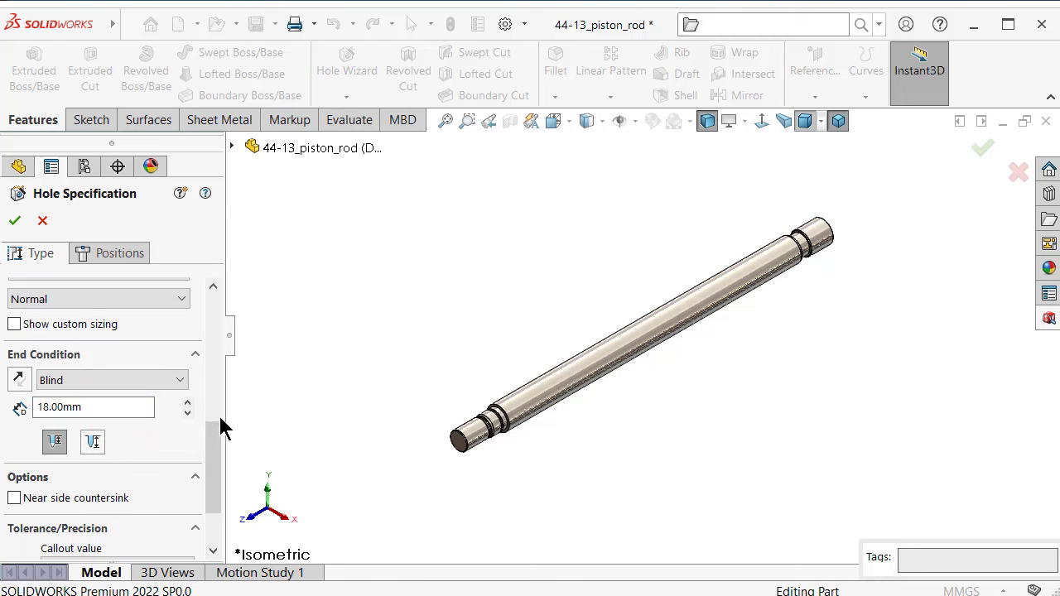
mouse_move(213, 434)
mouse_down()
mouse_move(214, 474)
mouse_move(213, 441)
mouse_up()
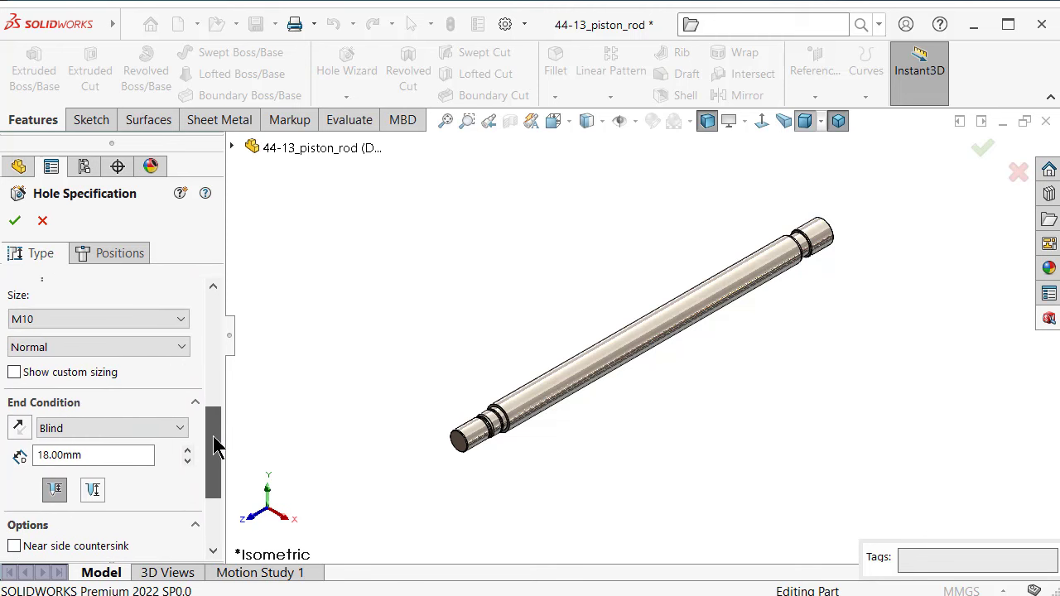
- Enable custom sizing with a 9 mm hole diameter
click(15, 372)
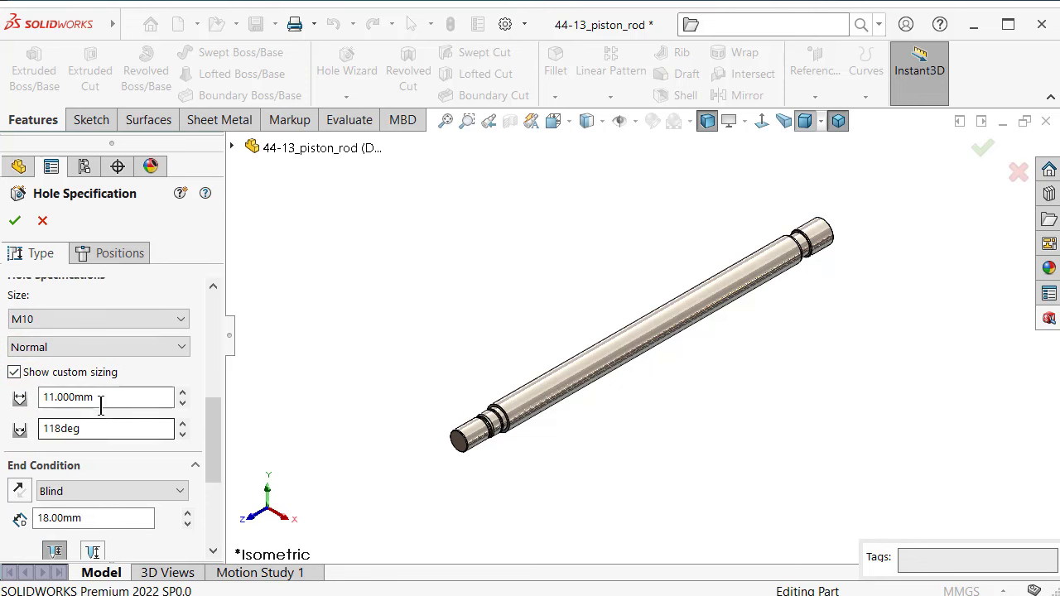
drag(142, 397, 48, 398)
text(9)
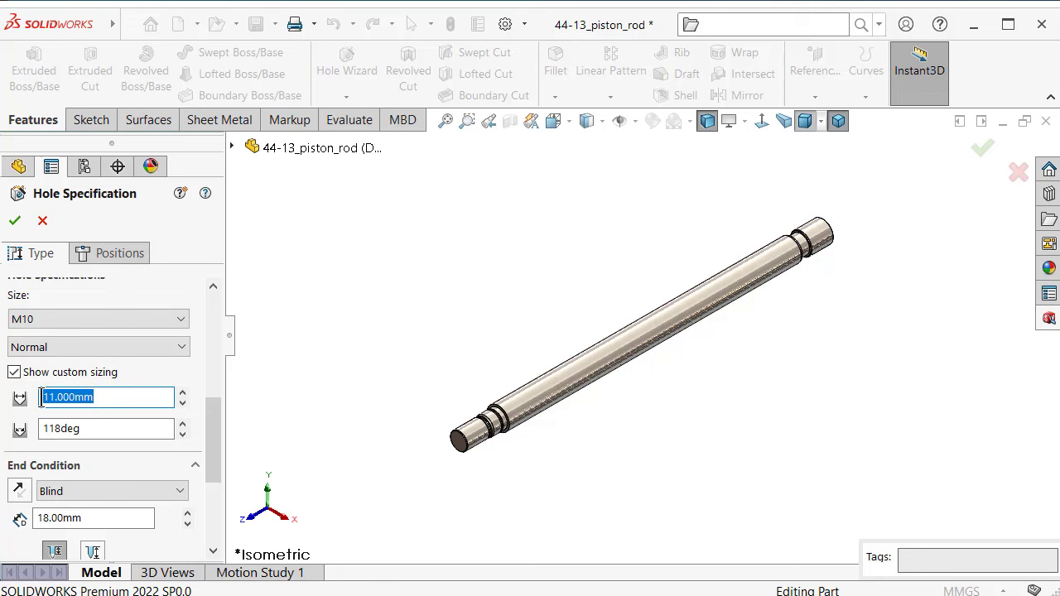
click(290, 328)
click(211, 403)
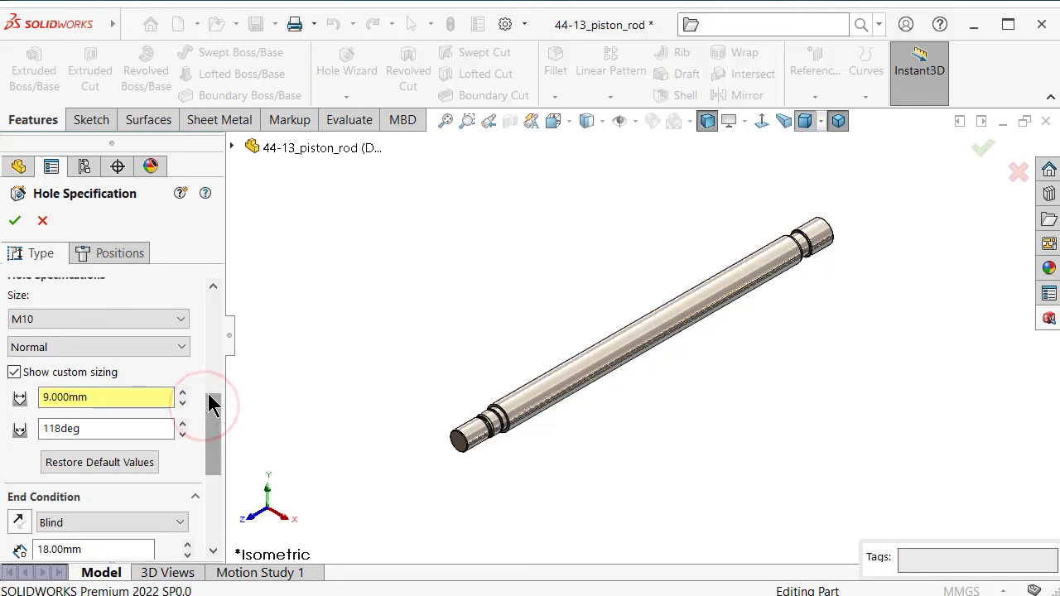
drag(212, 403, 221, 326)
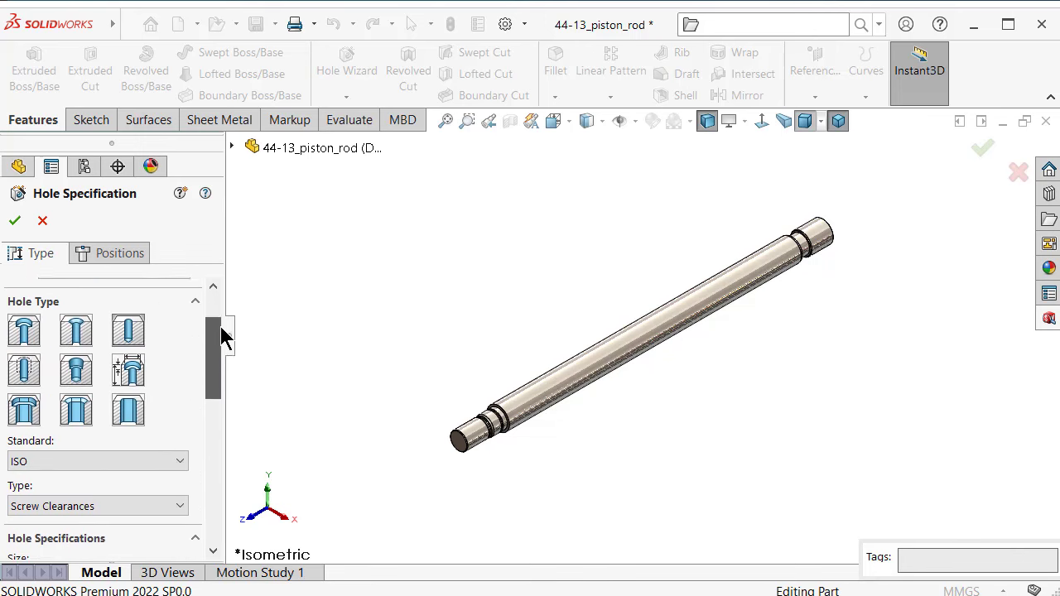
scroll(220, 326, up, 2)
- Place the hole on the rod's end face and orbit to check its preview
click(135, 258)
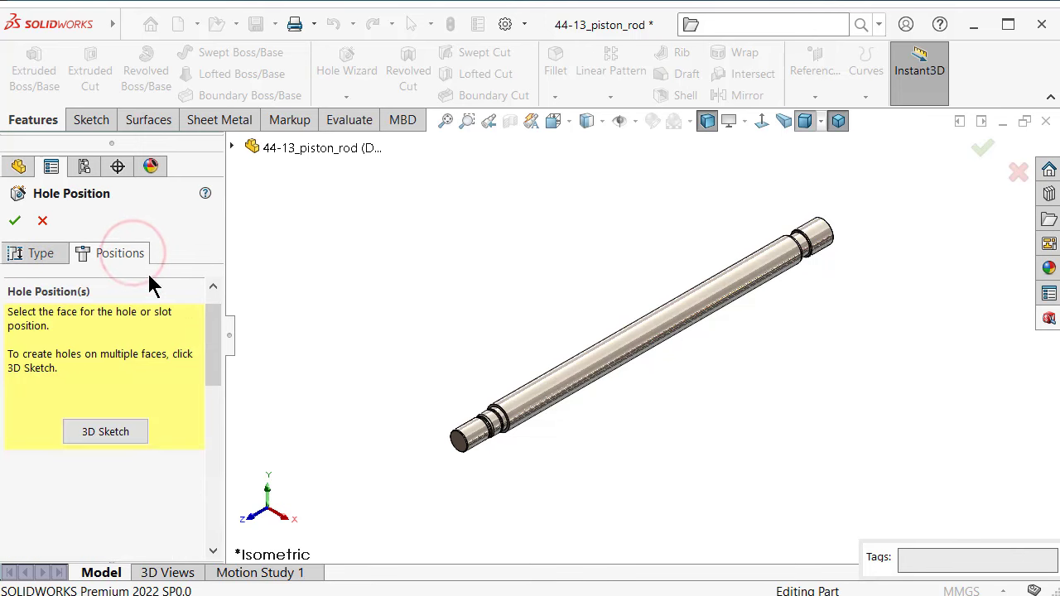
scroll(468, 442, down, 3)
click(528, 445)
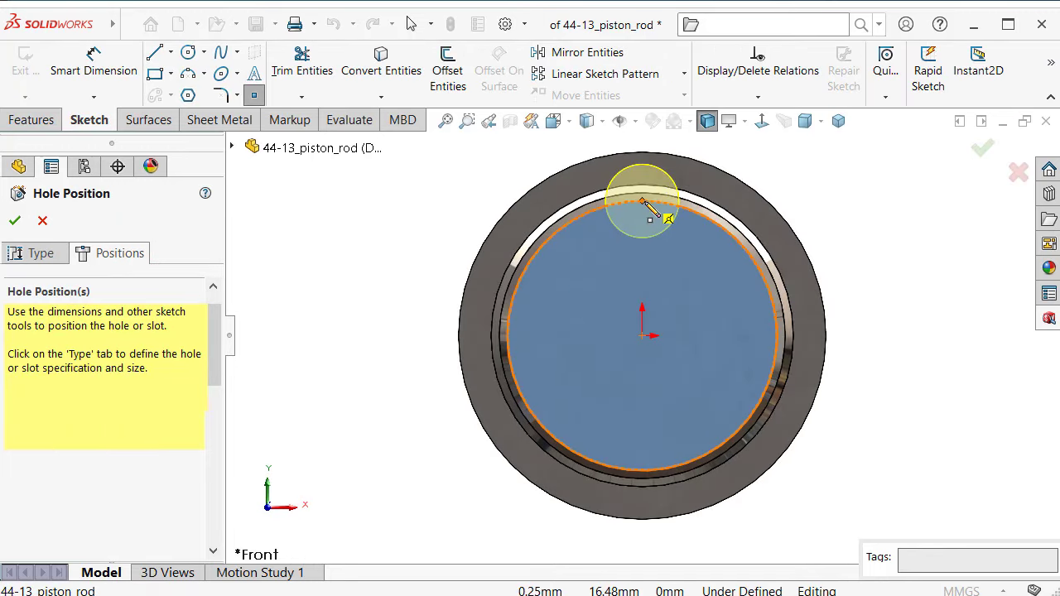
scroll(772, 233, down, 3)
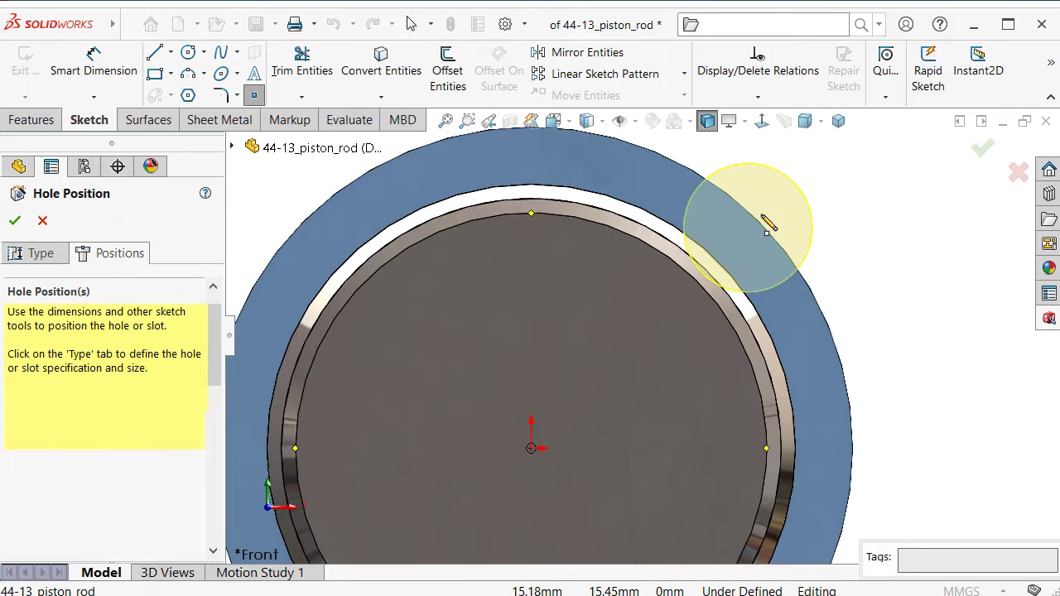
mouse_move(694, 182)
middle_down()
mouse_move(669, 177)
mouse_move(659, 187)
middle_up()
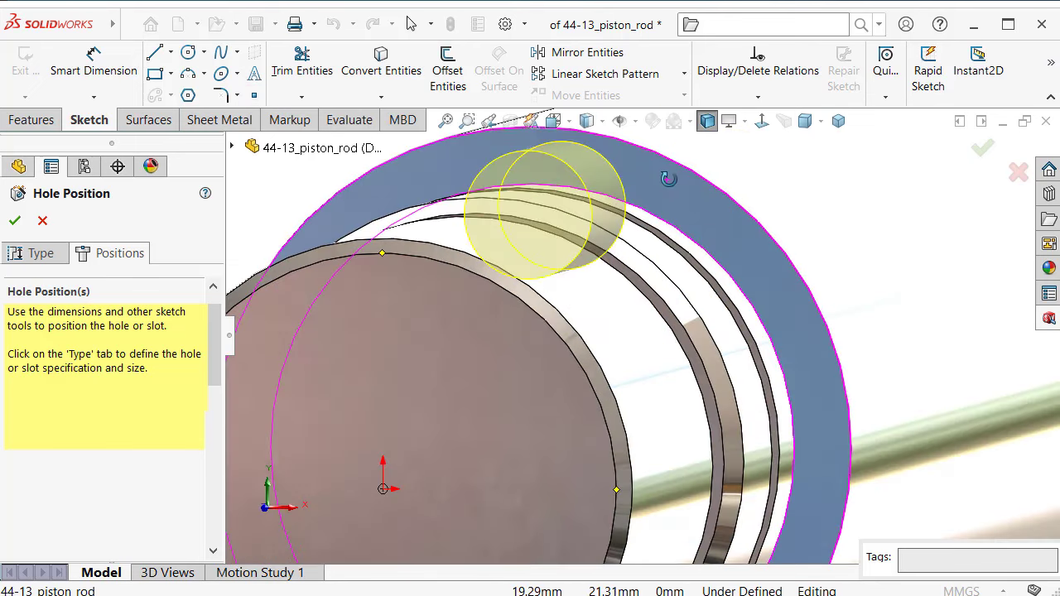
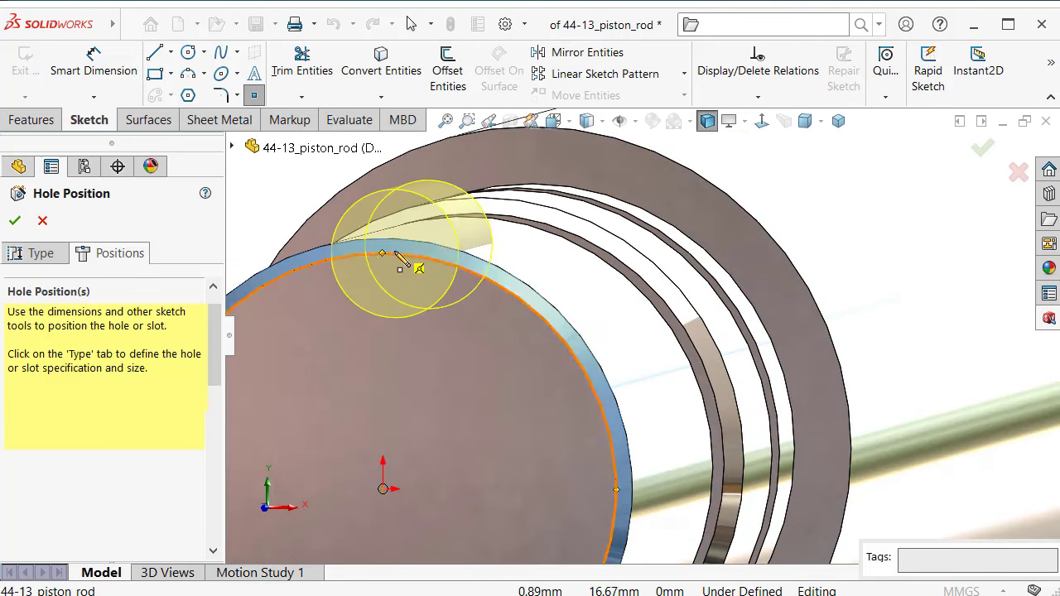
- Create M10 Clearance Hole1 at the top point of the rod end face's outer edge
click(762, 122)
scroll(620, 243, down, 2)
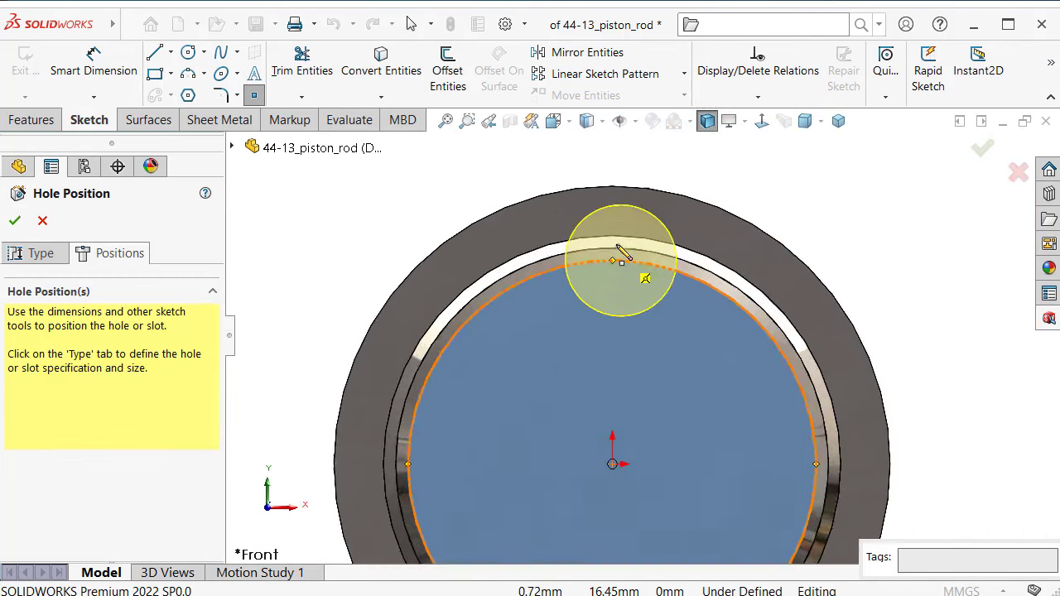
scroll(620, 253, down, 3)
scroll(620, 260, down, 3)
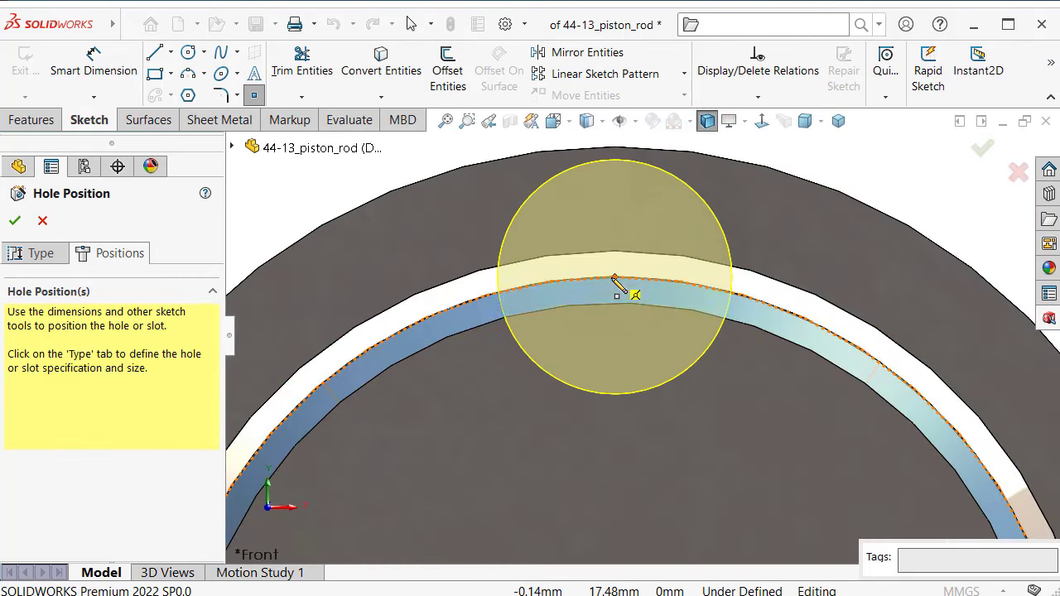
click(616, 276)
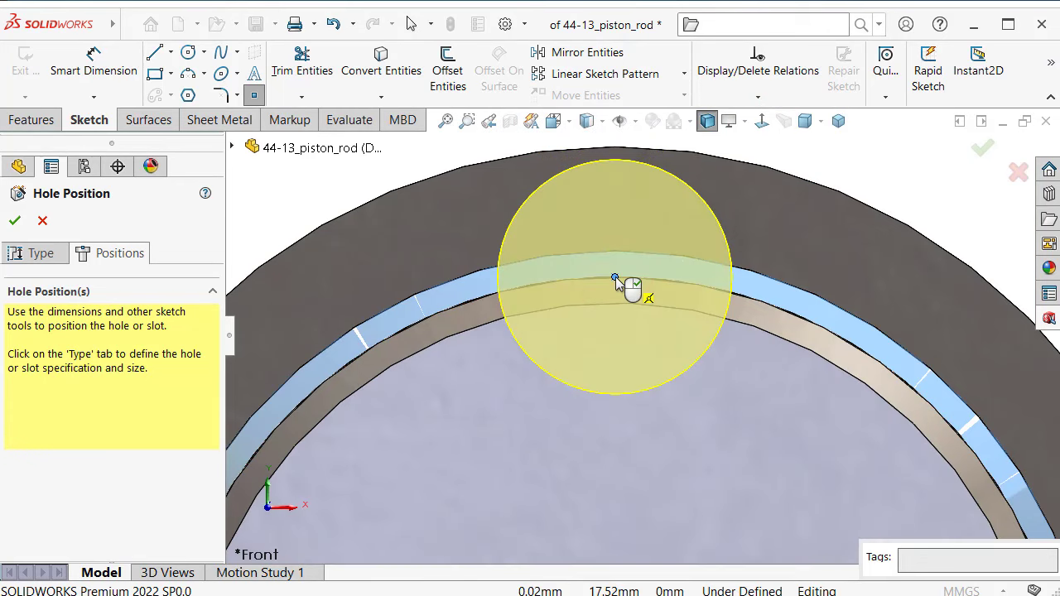
key(Return)
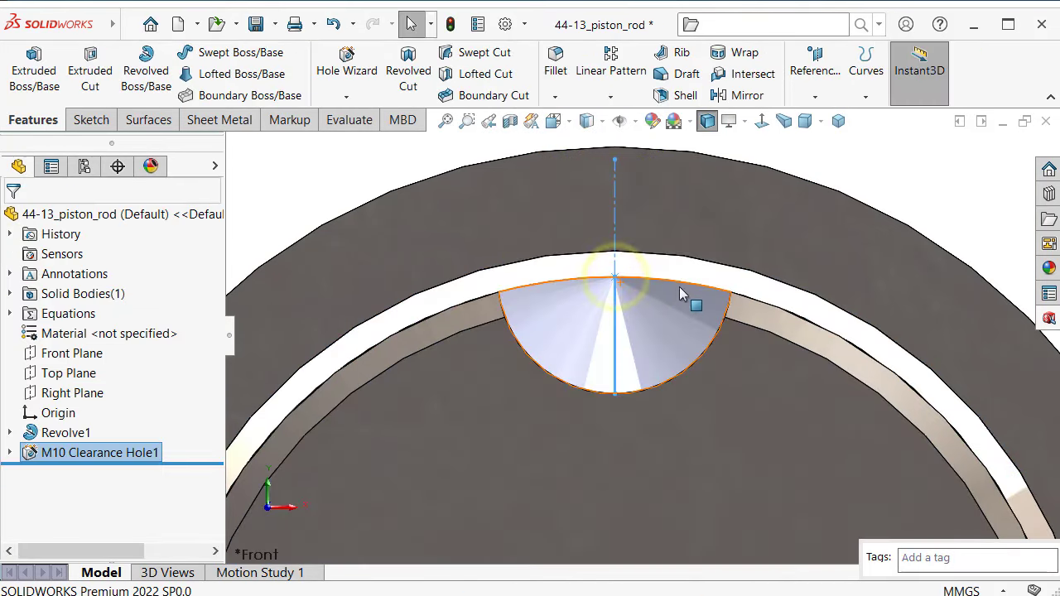
- Orbit and zoom to inspect the new M10 hole cut into the rod end
middle_drag(621, 282, 640, 357)
scroll(641, 357, up, 3)
scroll(654, 394, up, 2)
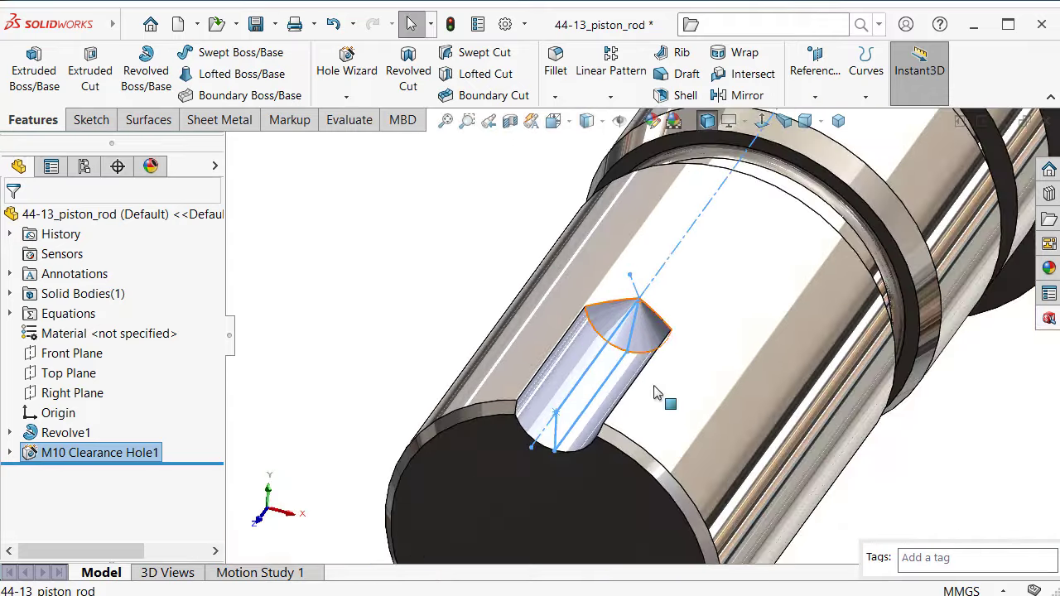
click(468, 264)
scroll(461, 261, up, 2)
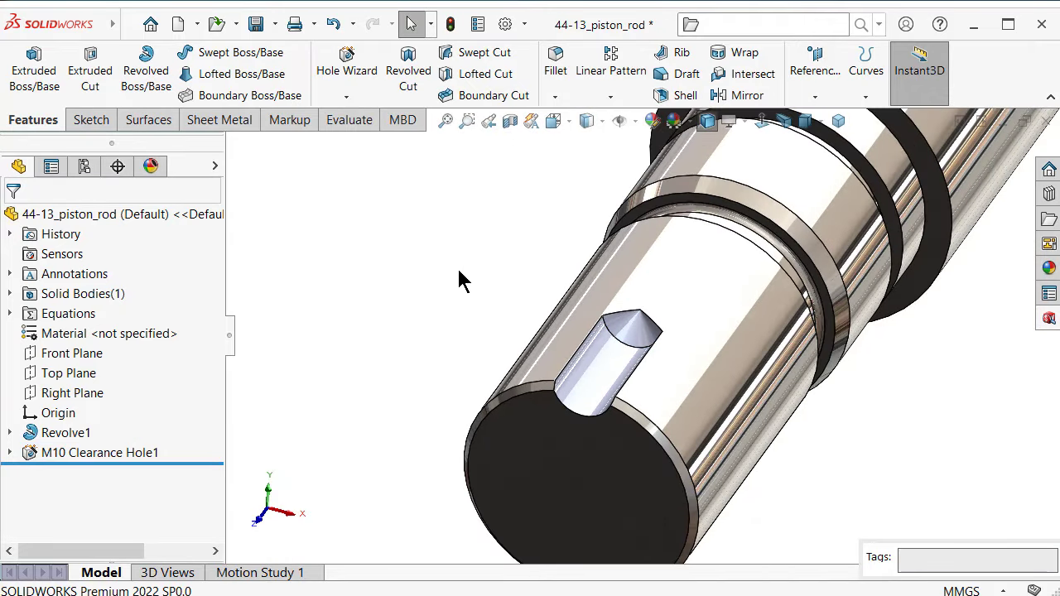
middle_drag(514, 294, 519, 279)
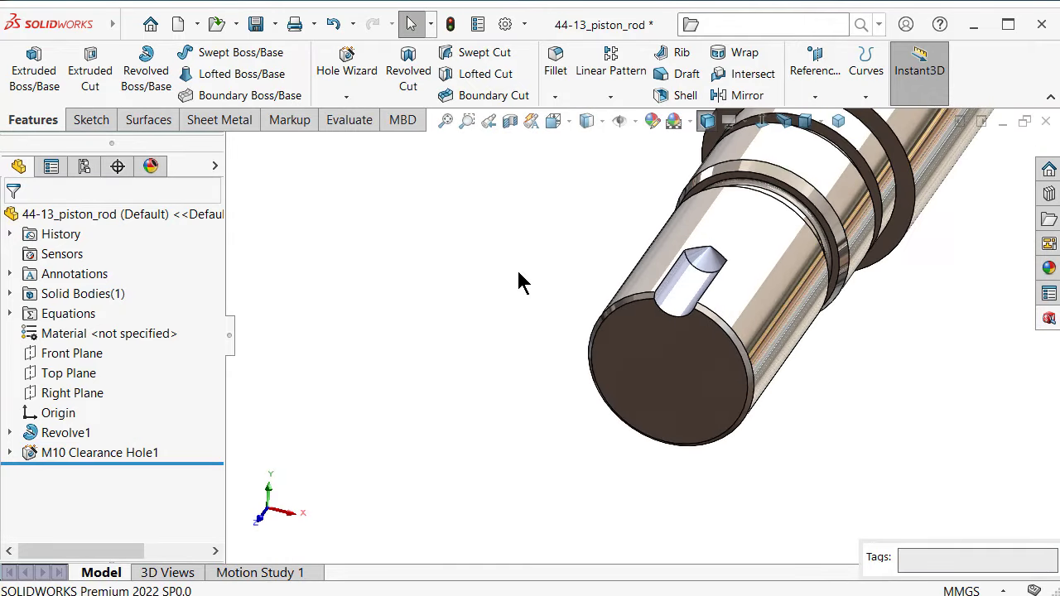
scroll(659, 290, up, 2)
scroll(659, 290, up, 1)
scroll(675, 293, up, 1)
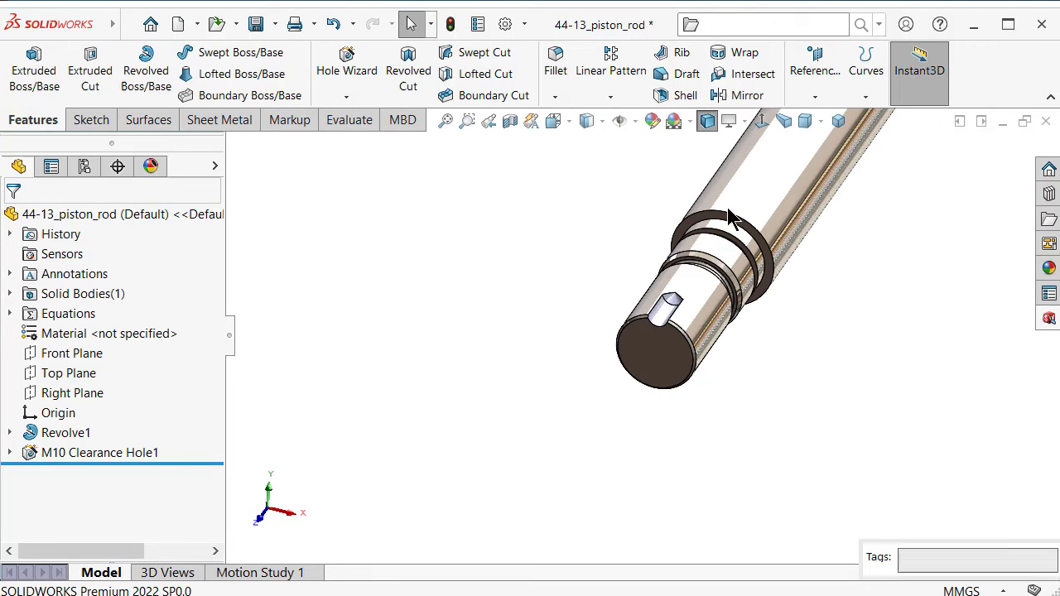
- Switch to Isometric, zoom to the keyed end, and bring up the Hole Wizard feature list
click(837, 125)
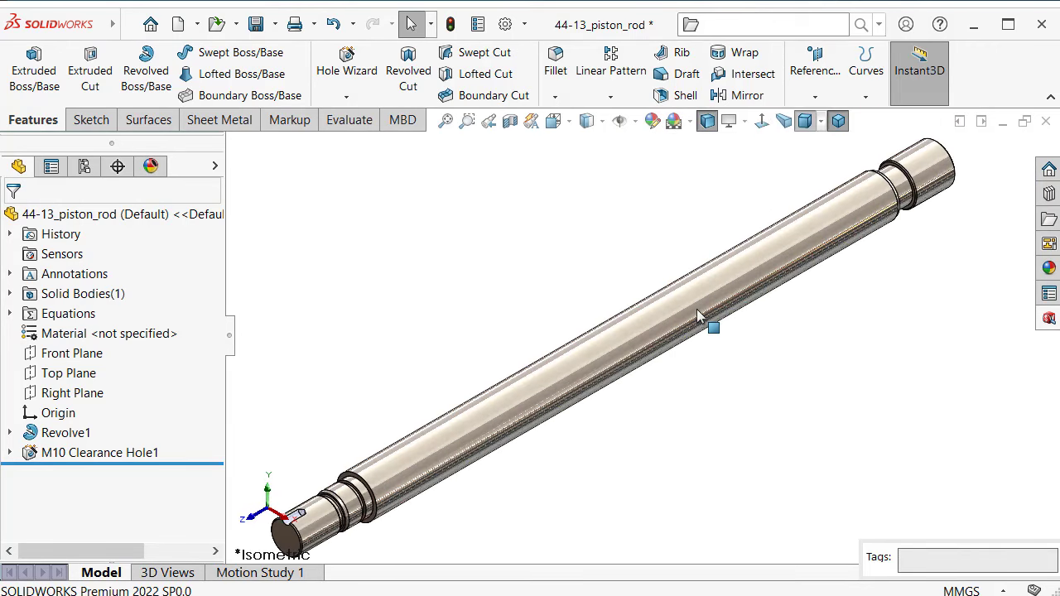
scroll(361, 418, down, 2)
scroll(339, 381, down, 2)
scroll(323, 344, down, 2)
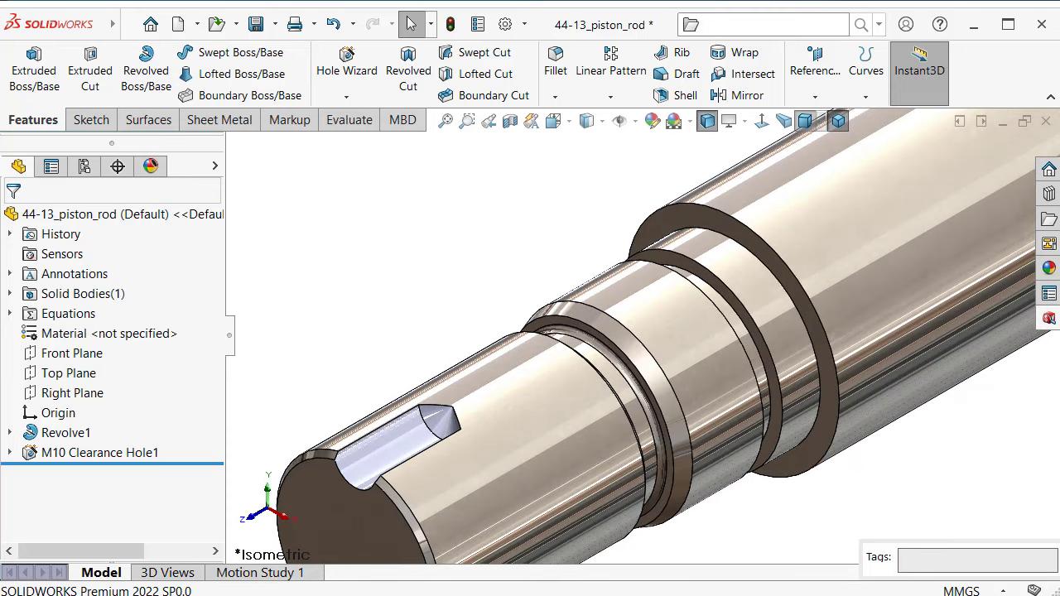
scroll(595, 294, up, 3)
scroll(563, 265, down, 2)
scroll(540, 473, down, 2)
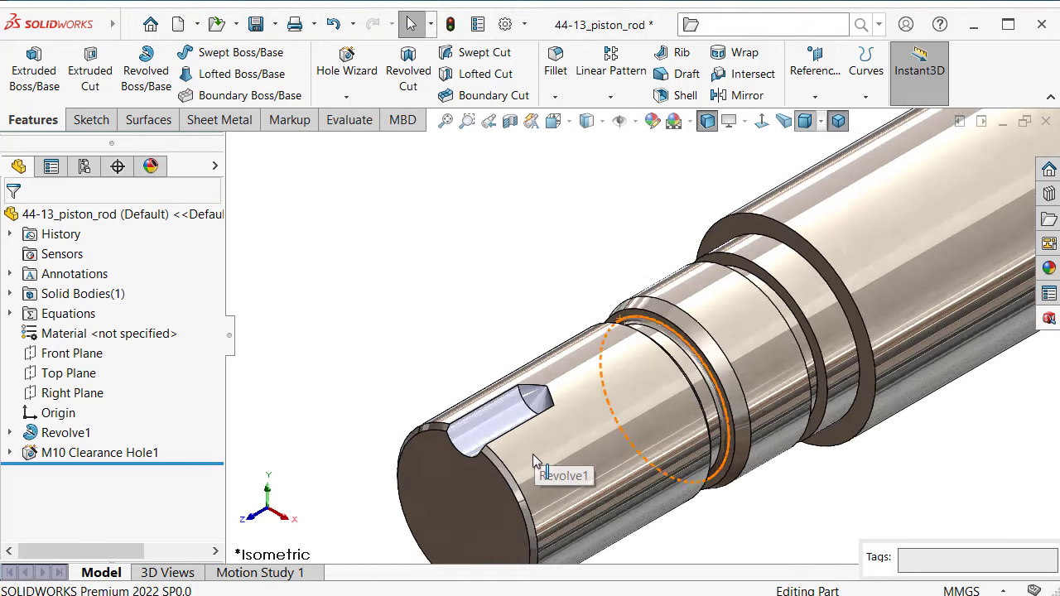
middle_drag(539, 473, 556, 433)
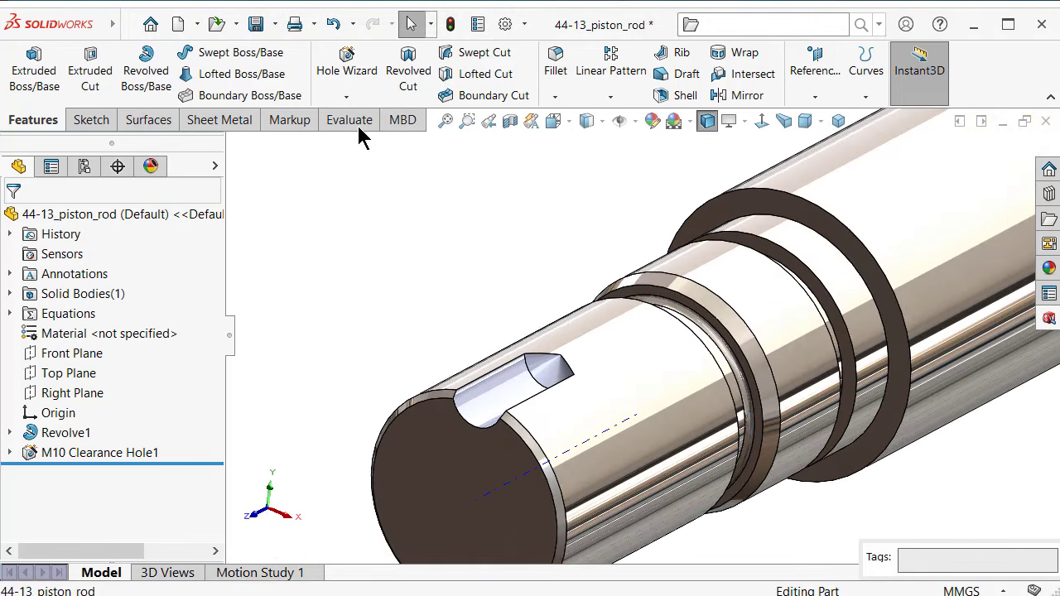
click(346, 98)
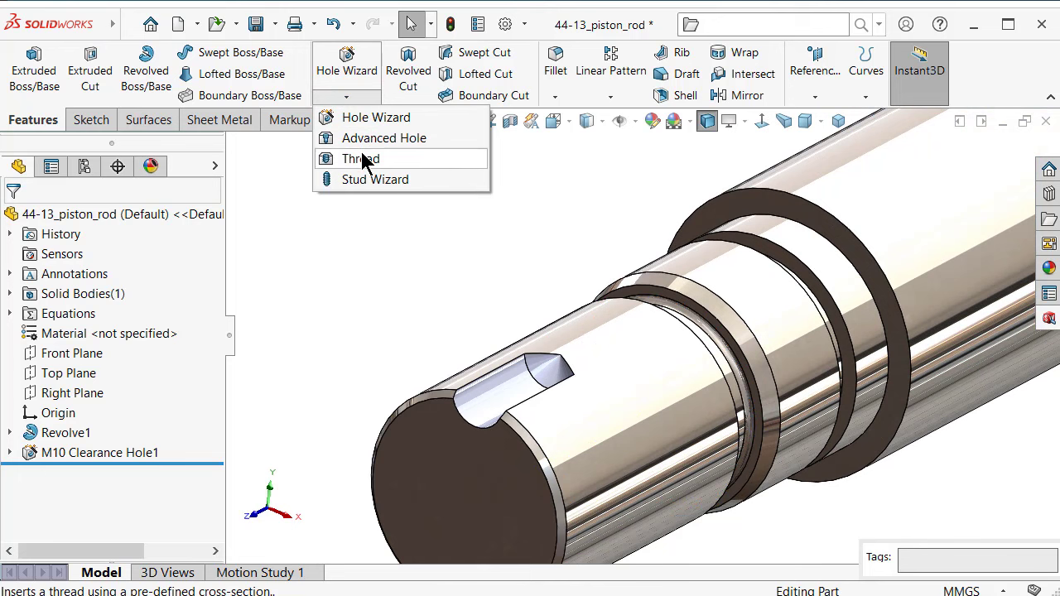
- Start a Metric Die M10x1.0 cut thread located on the hole's circular edge
click(358, 156)
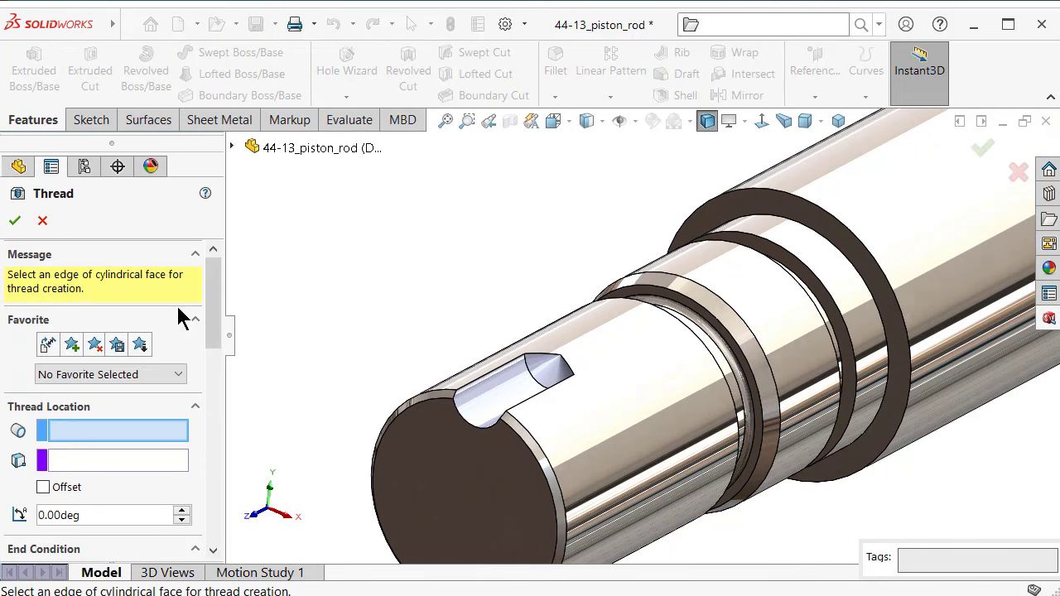
mouse_move(216, 308)
mouse_down()
mouse_move(232, 386)
mouse_move(221, 422)
mouse_up()
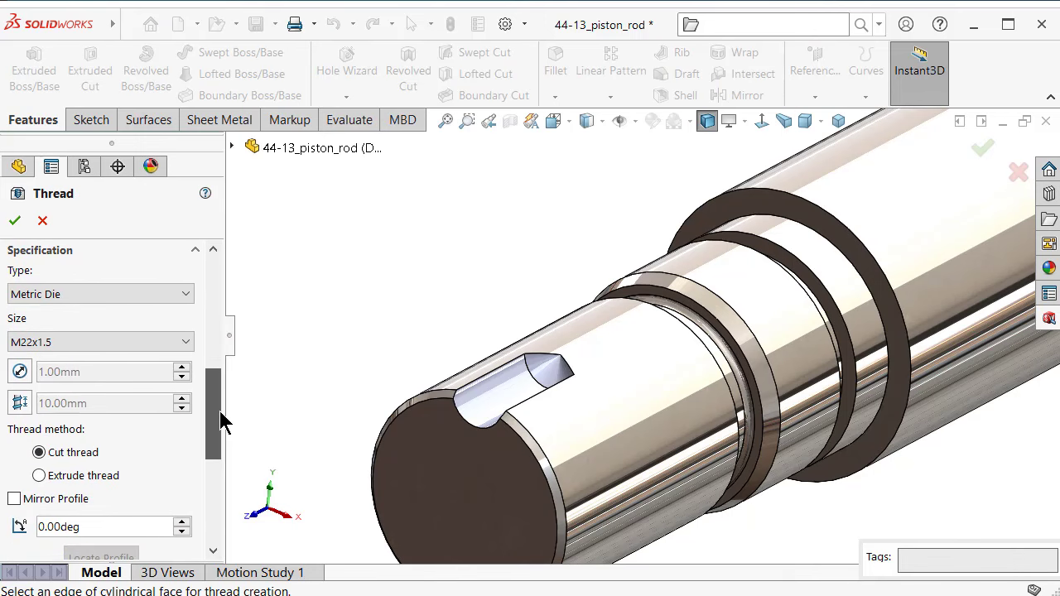
click(93, 339)
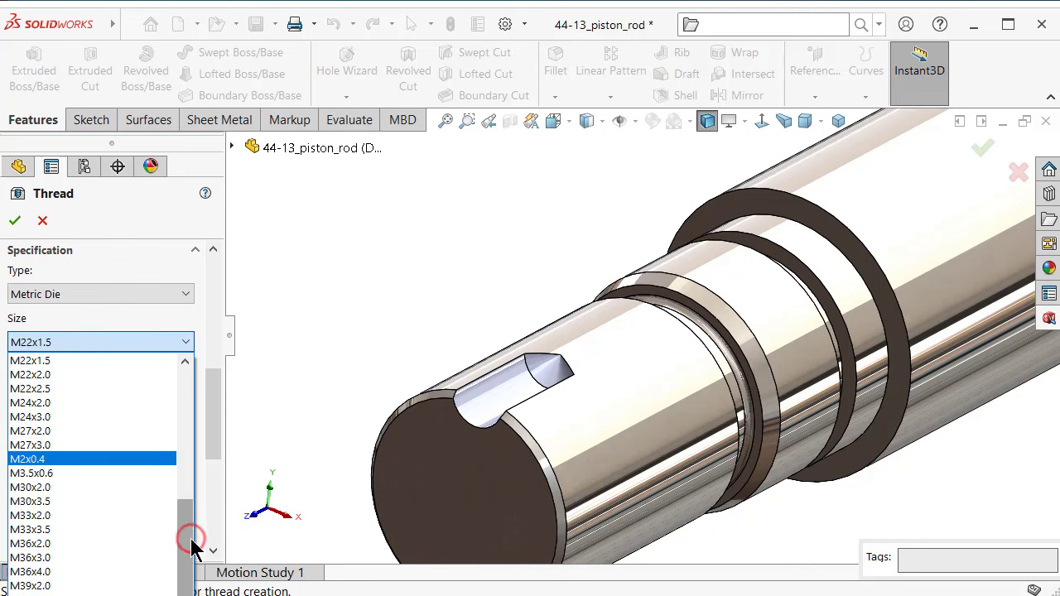
drag(193, 547, 203, 445)
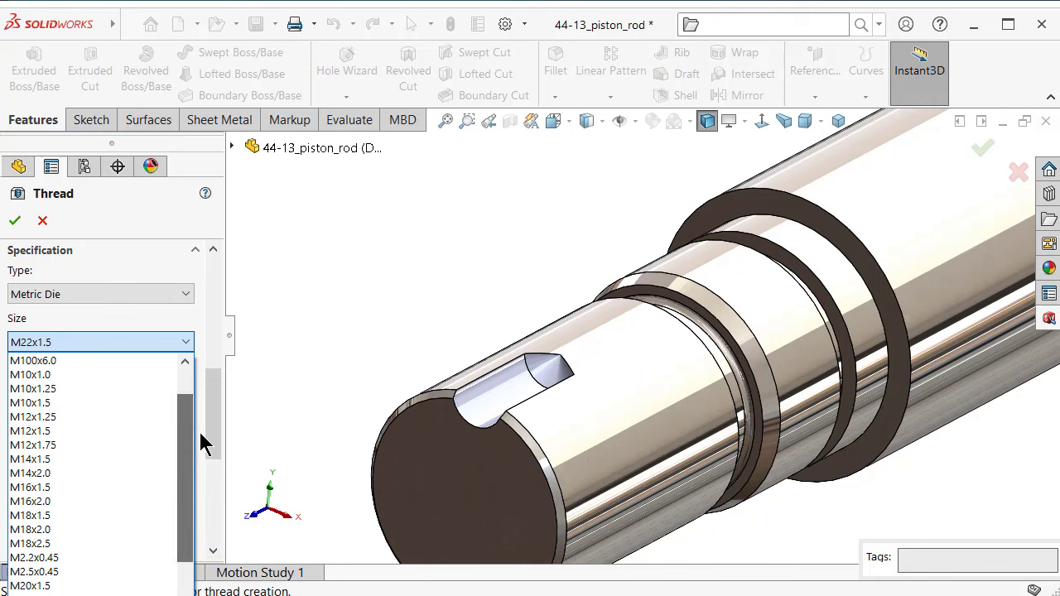
click(99, 374)
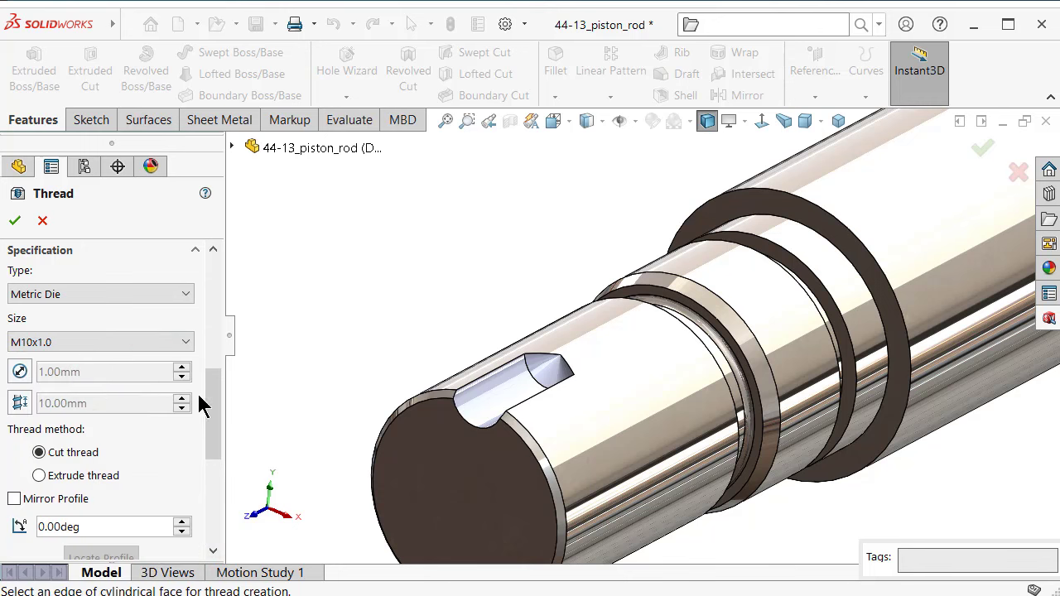
drag(206, 408, 211, 402)
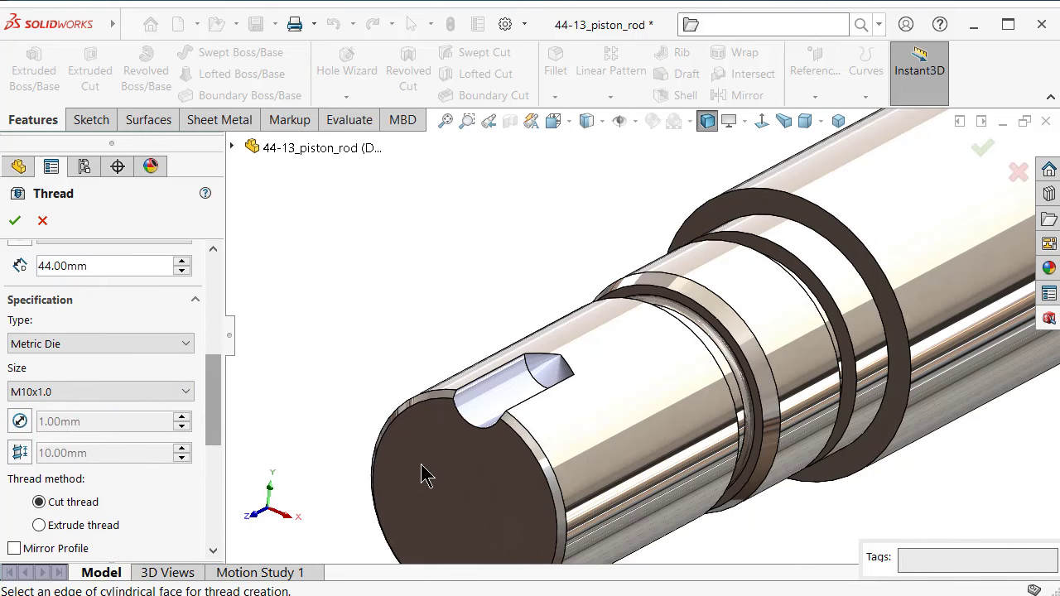
click(470, 428)
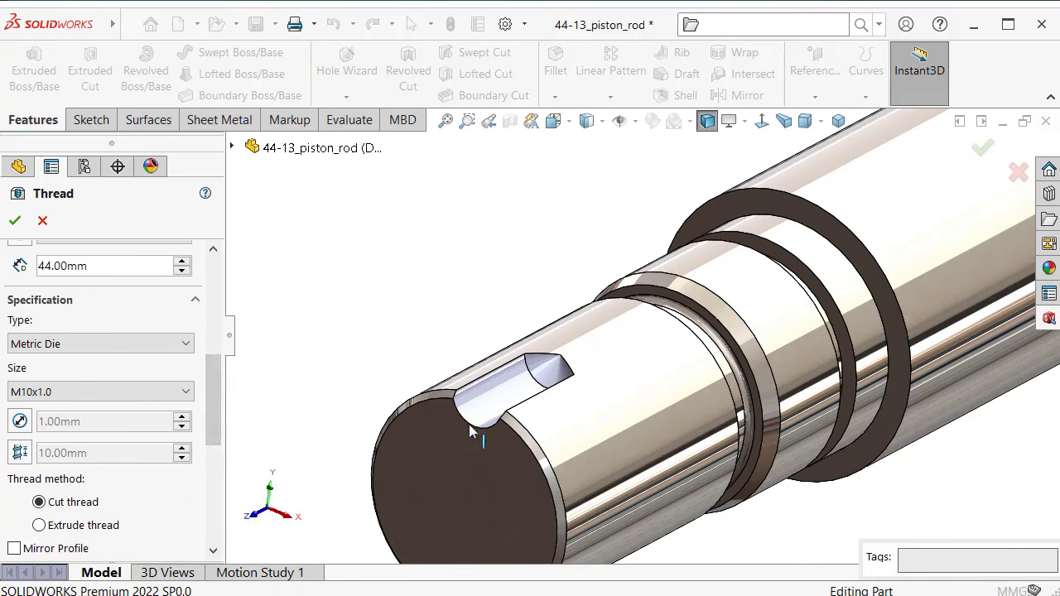
mouse_move(470, 431)
middle_down()
mouse_move(562, 401)
mouse_move(549, 467)
middle_up()
drag(214, 391, 222, 333)
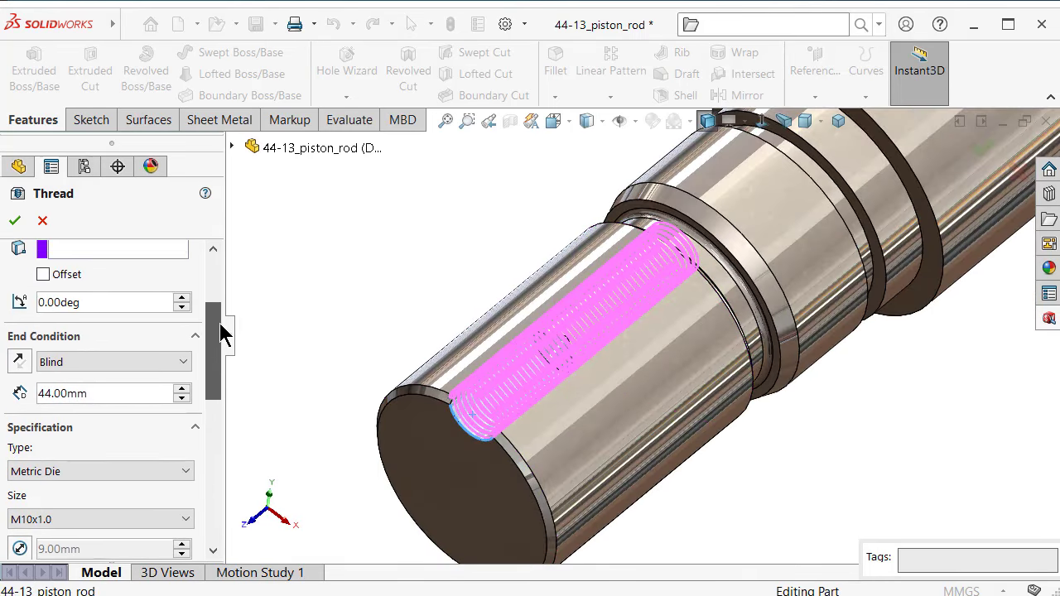
- Set the thread end condition to Up To Selection at the hole's far edge
click(157, 362)
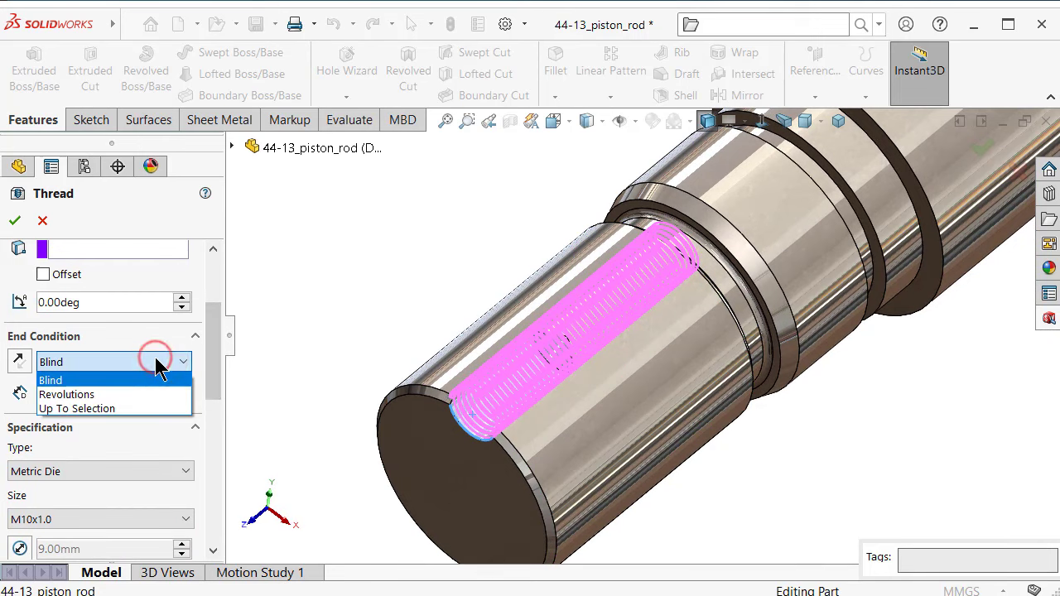
click(135, 408)
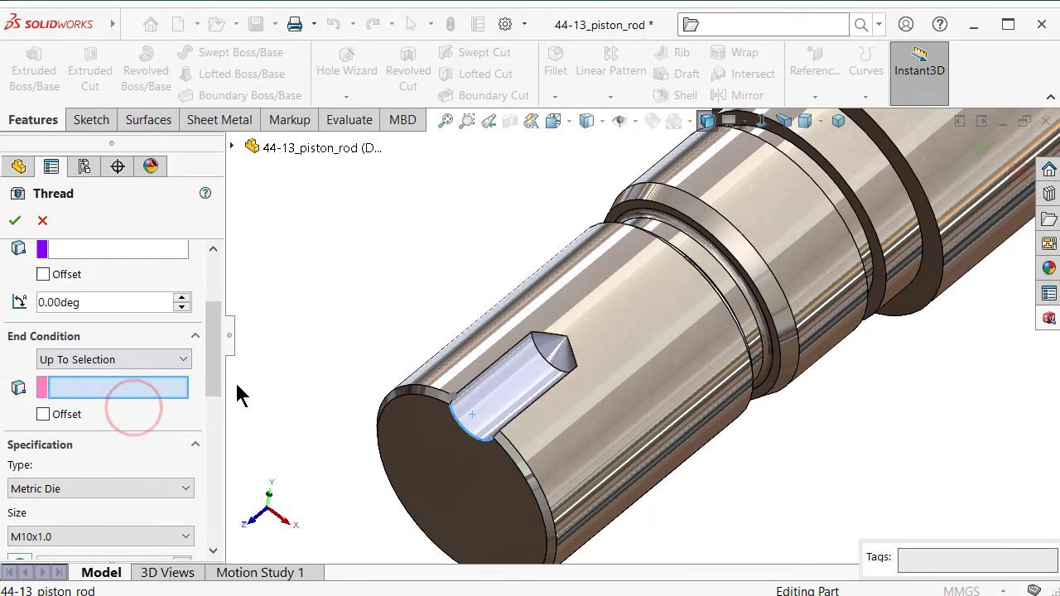
click(546, 367)
middle_drag(535, 372, 461, 444)
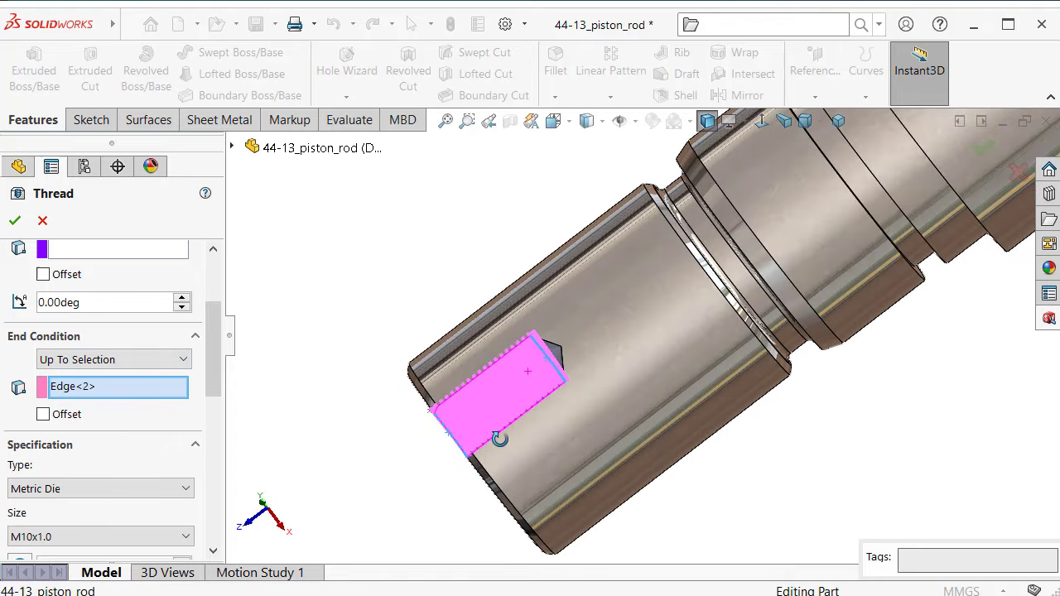
- Offset thread start and end by 1.00mm with reversed directions and apply, triggering a cannot-cut error
click(44, 416)
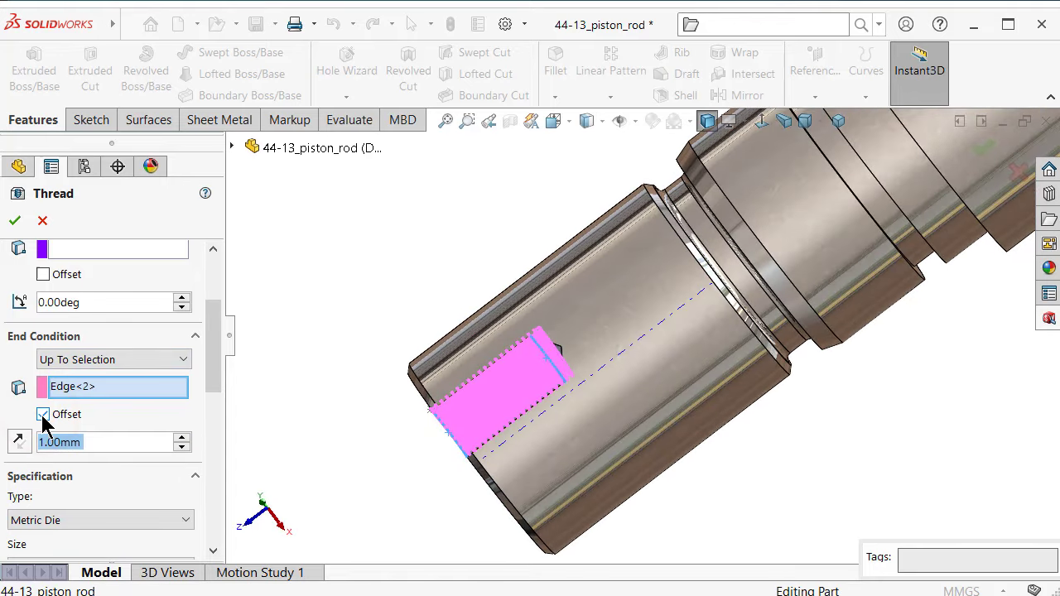
click(19, 442)
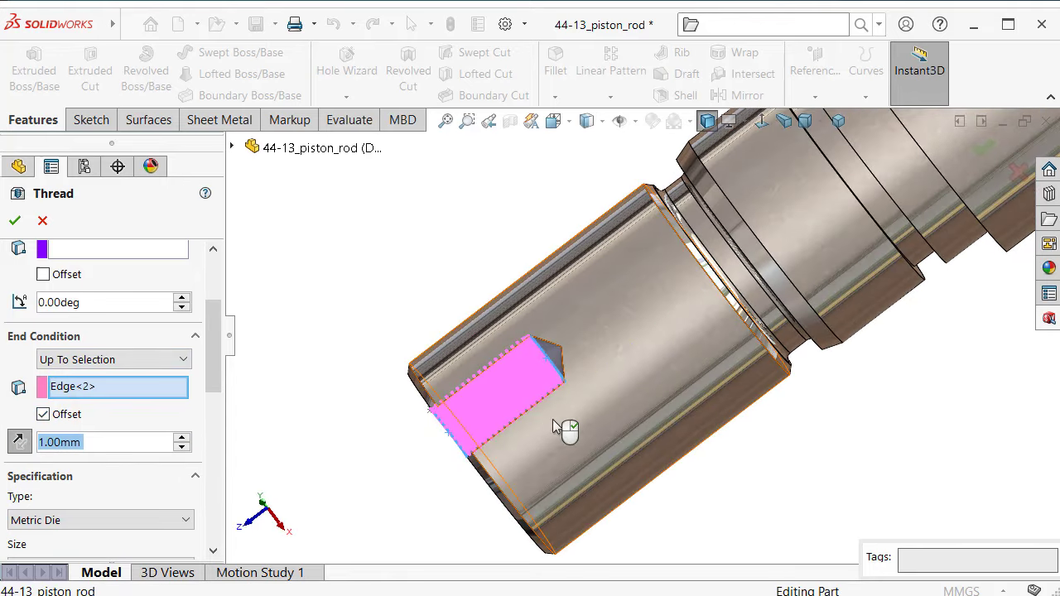
scroll(552, 419, down, 3)
scroll(623, 292, down, 3)
mouse_move(623, 291)
middle_down()
mouse_move(611, 296)
mouse_move(639, 279)
mouse_move(514, 364)
mouse_move(561, 289)
mouse_move(566, 217)
mouse_move(472, 277)
mouse_move(473, 251)
mouse_move(484, 247)
middle_up()
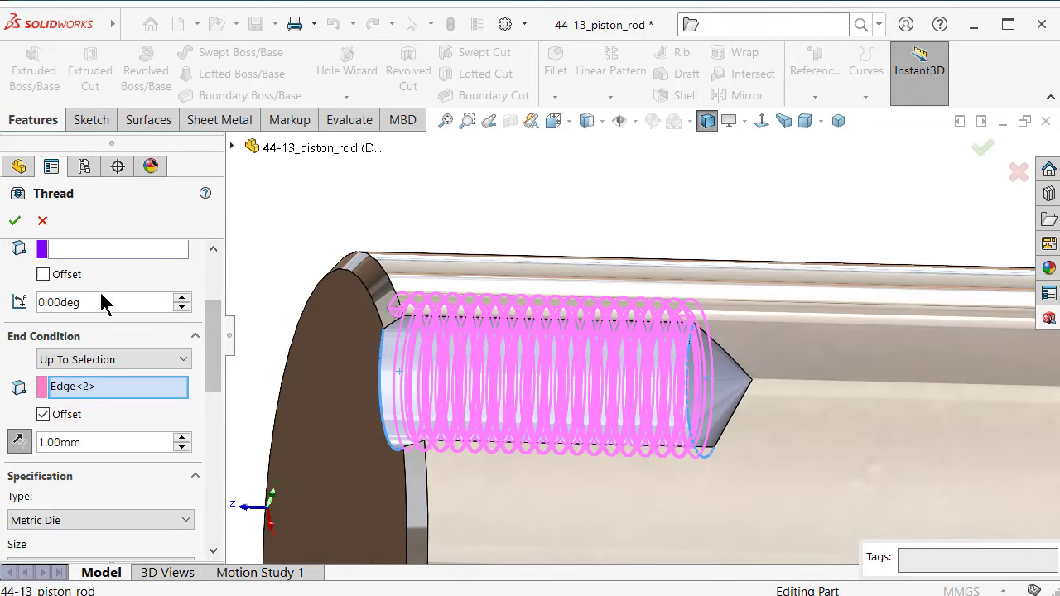
click(42, 275)
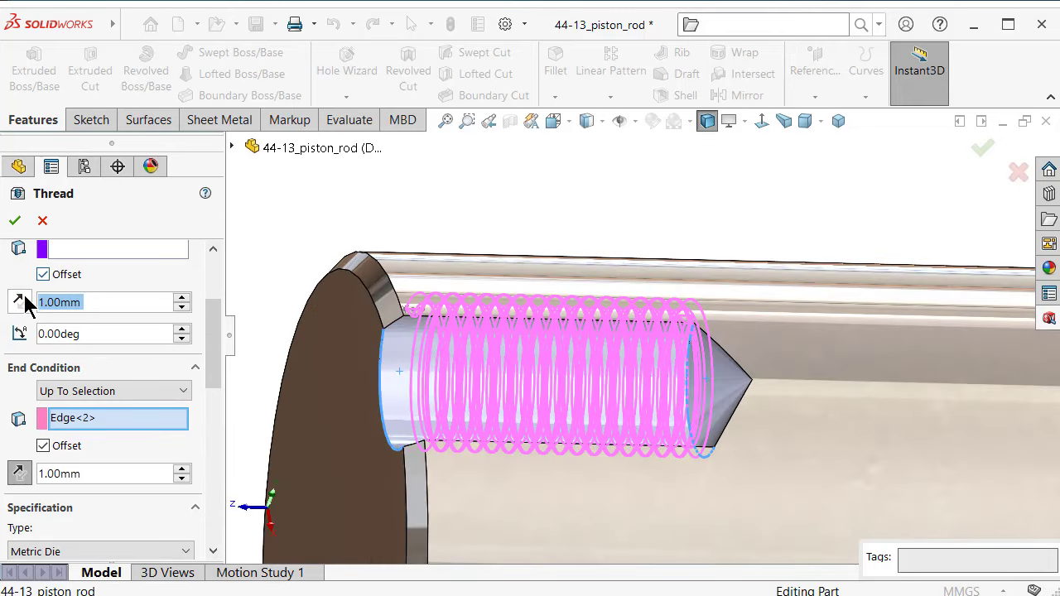
click(20, 300)
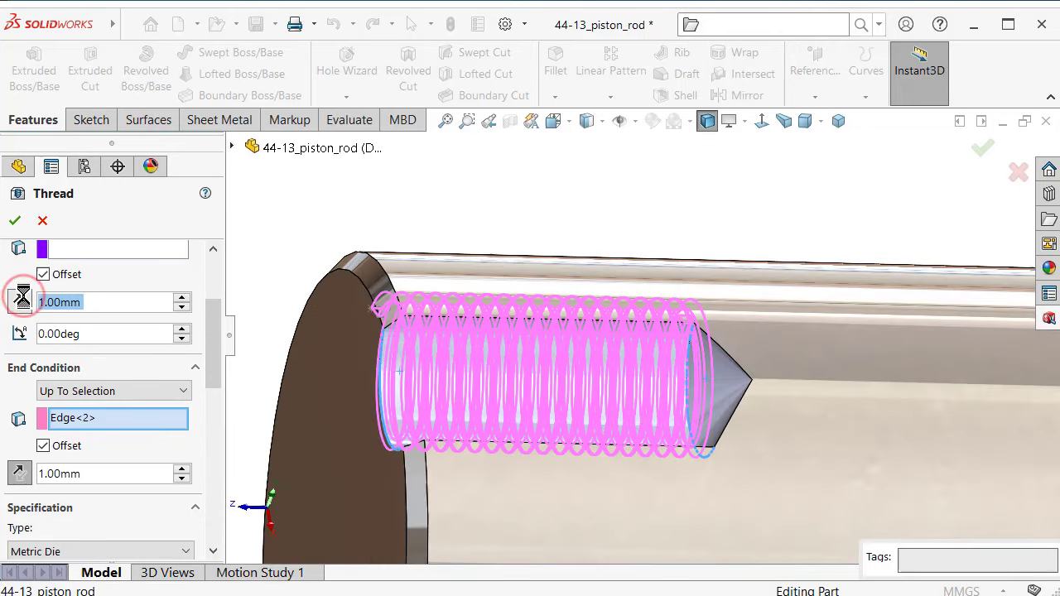
click(15, 222)
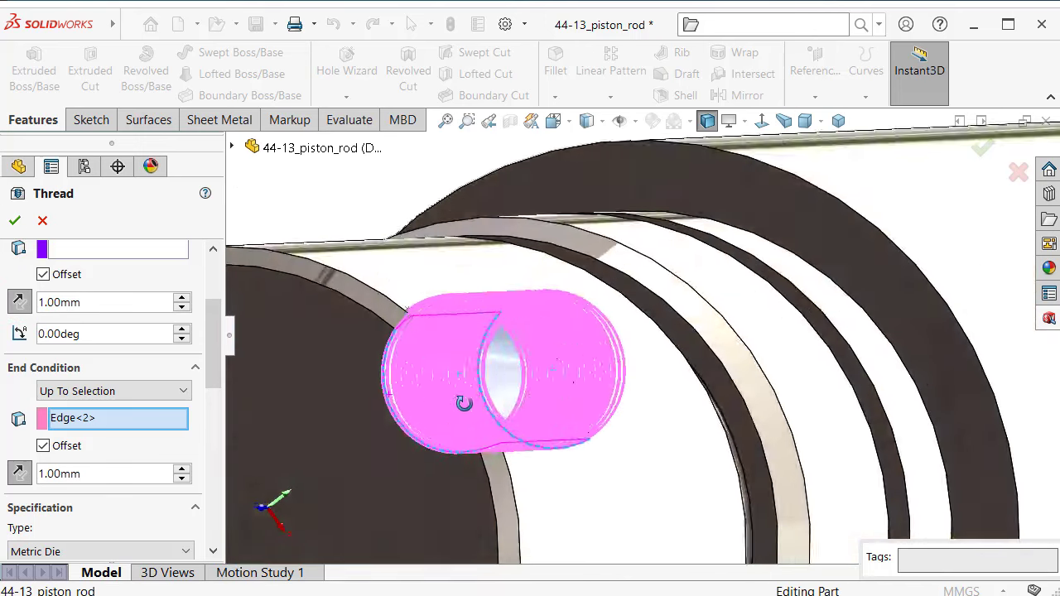
- Enable Mirror Profile on the M10x1.0 thread and confirm it as Thread1
middle_drag(377, 414, 464, 434)
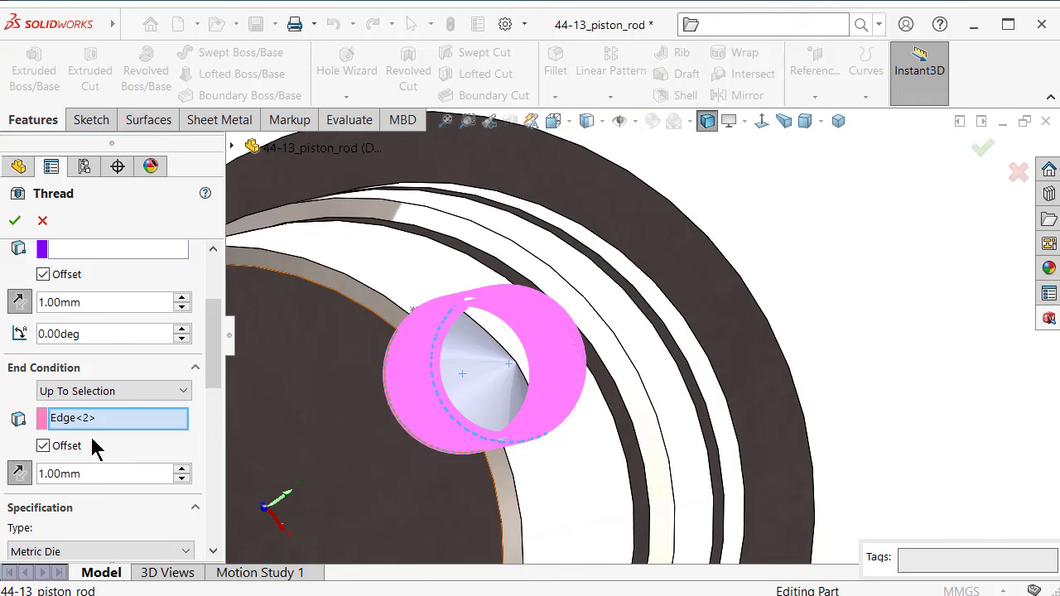
drag(208, 379, 208, 468)
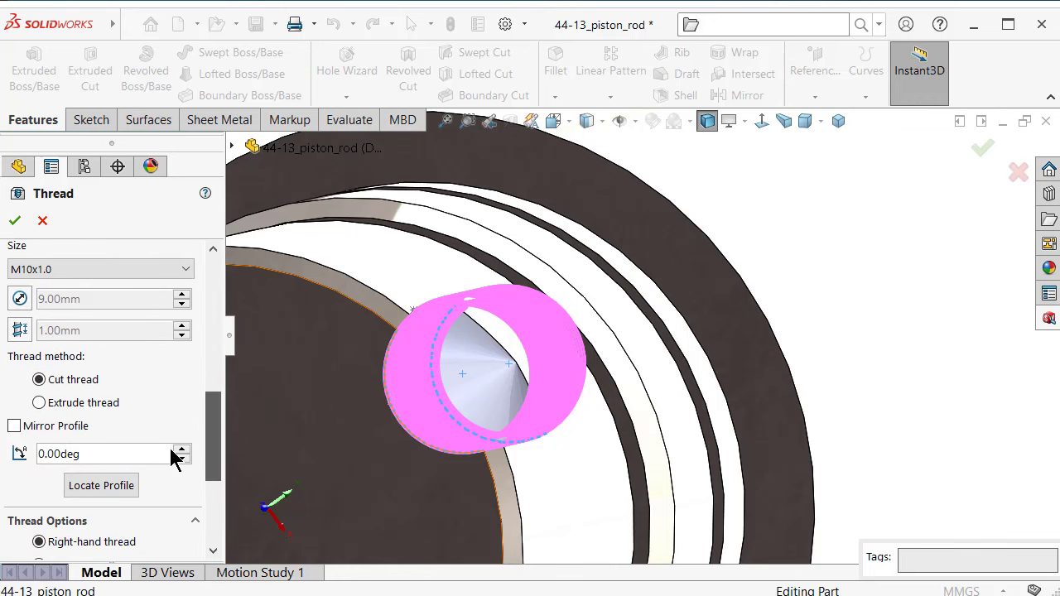
click(14, 427)
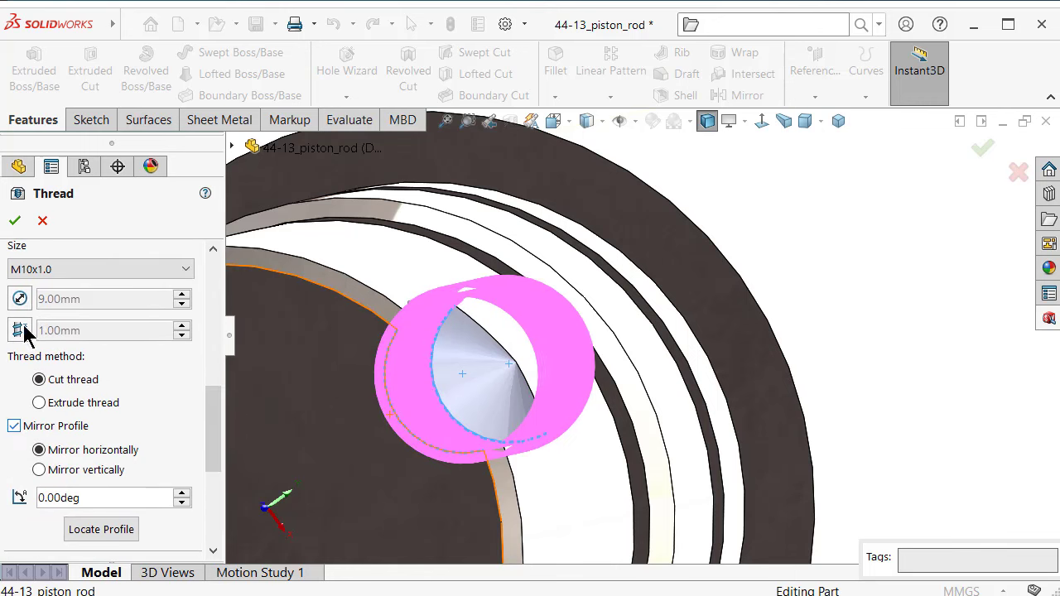
click(15, 221)
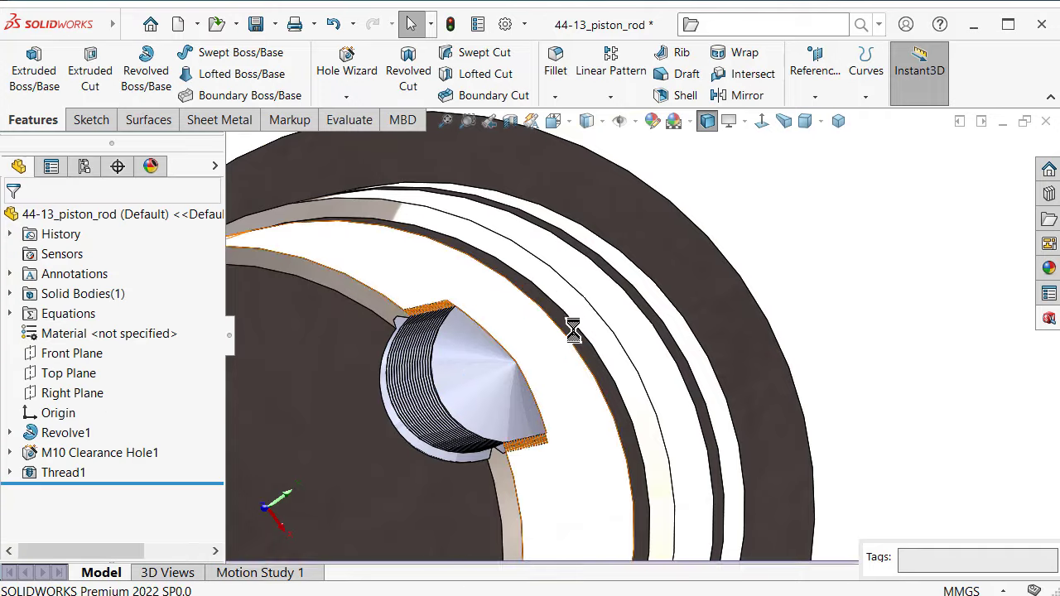
- Zoom and orbit around the finished M10x1.0 threaded hole to inspect it
mouse_move(572, 332)
middle_down()
mouse_move(365, 388)
mouse_move(354, 469)
middle_up()
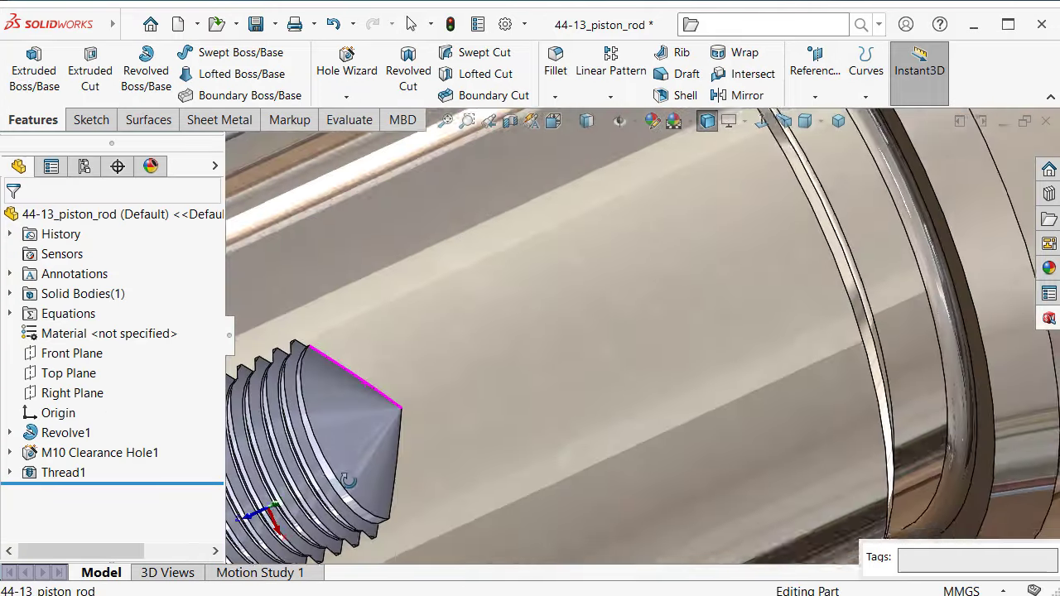
scroll(355, 469, up, 2)
scroll(343, 403, up, 2)
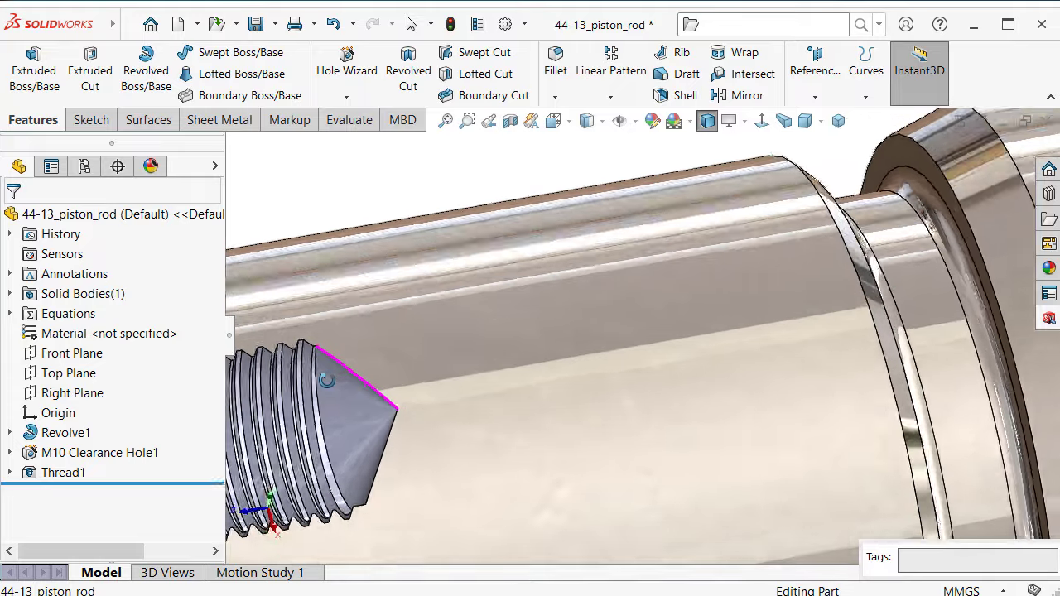
scroll(379, 372, up, 2)
middle_drag(462, 383, 654, 399)
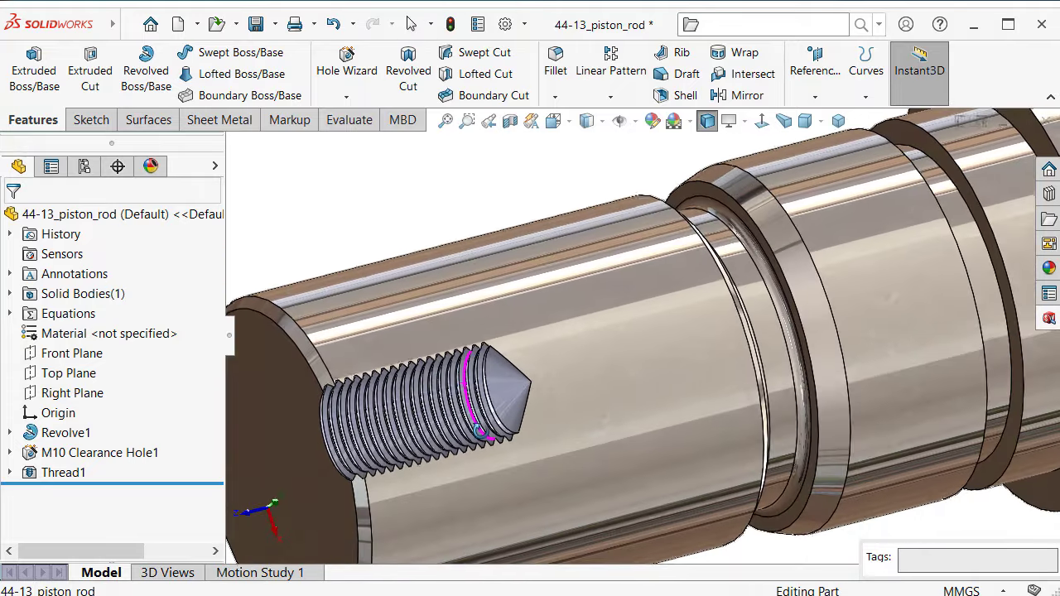
scroll(654, 399, up, 3)
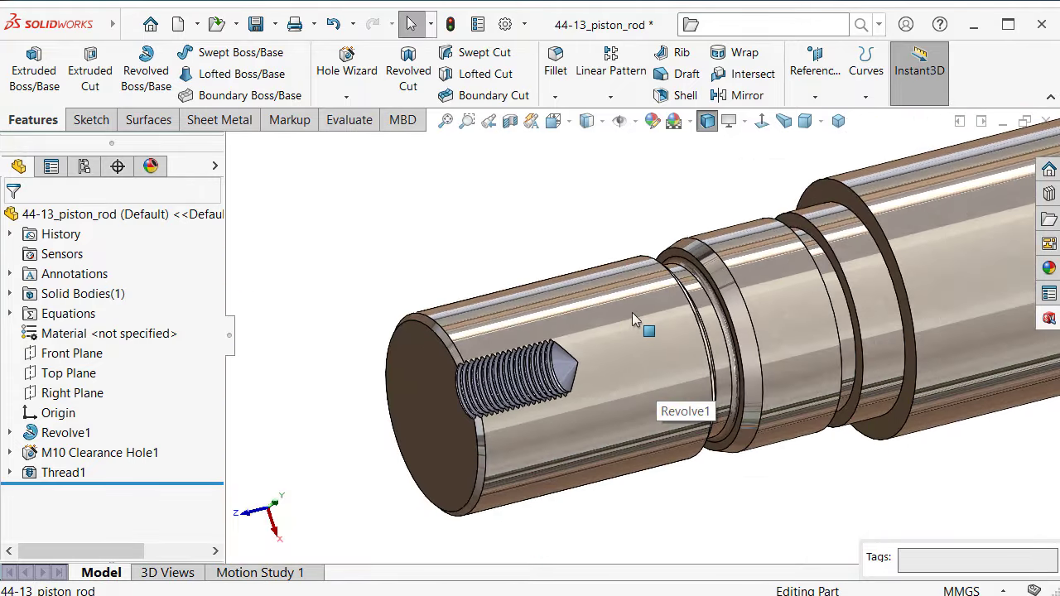
middle_drag(675, 310, 663, 315)
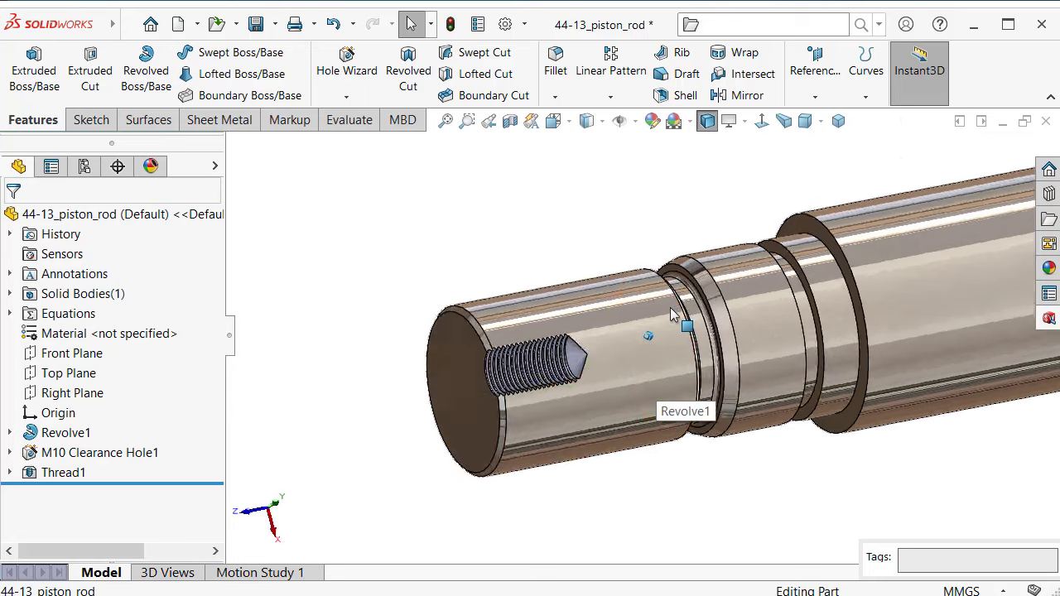
- Rotate the view with the Left arrow key until the rod's plain opposite end faces you
key(Left)
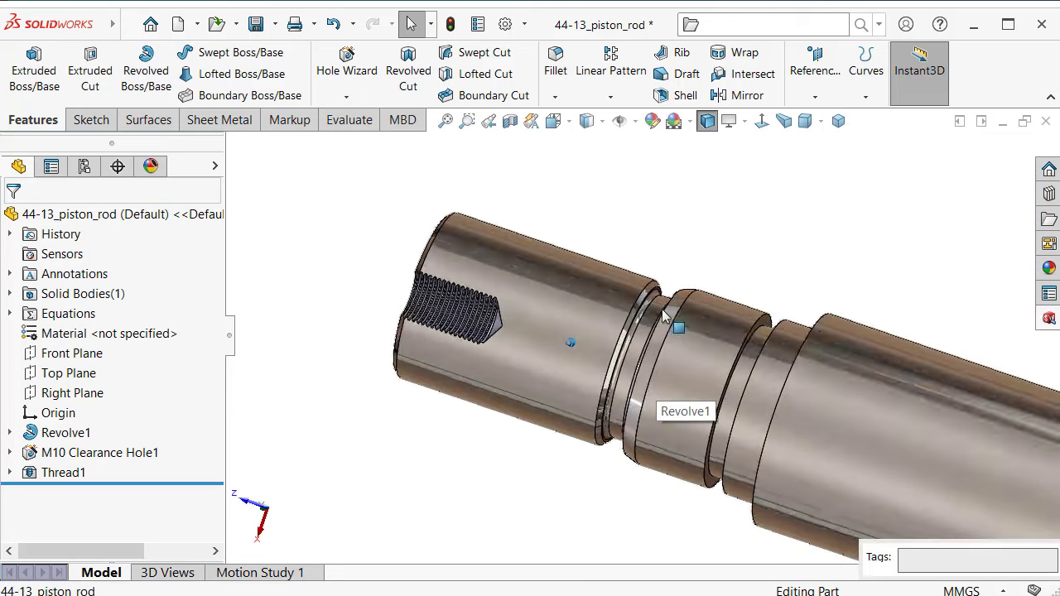
key(Left)
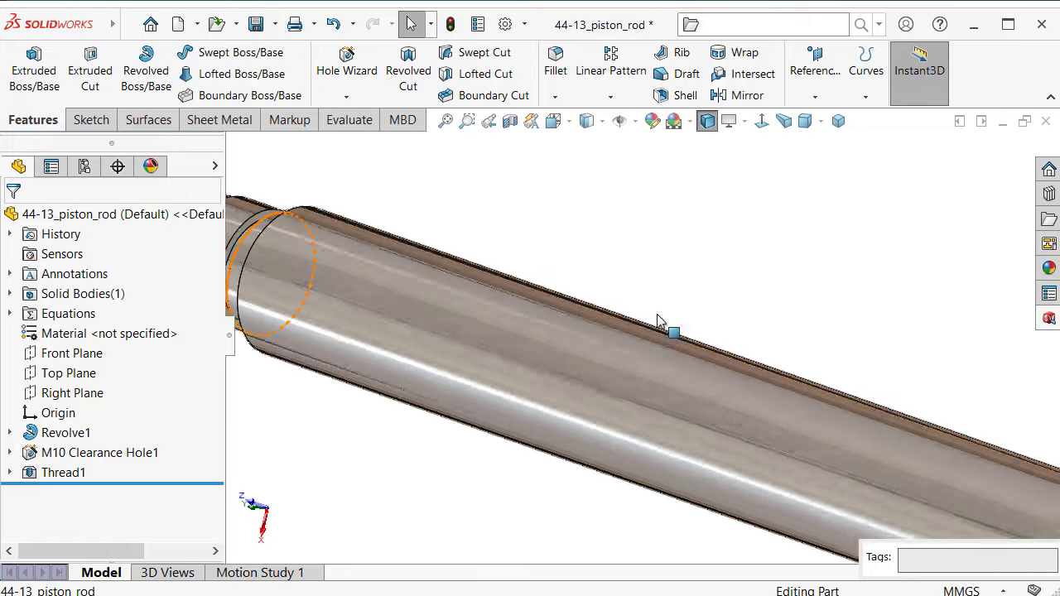
key(Left)
key(Left)
key(Left)
key(Left)
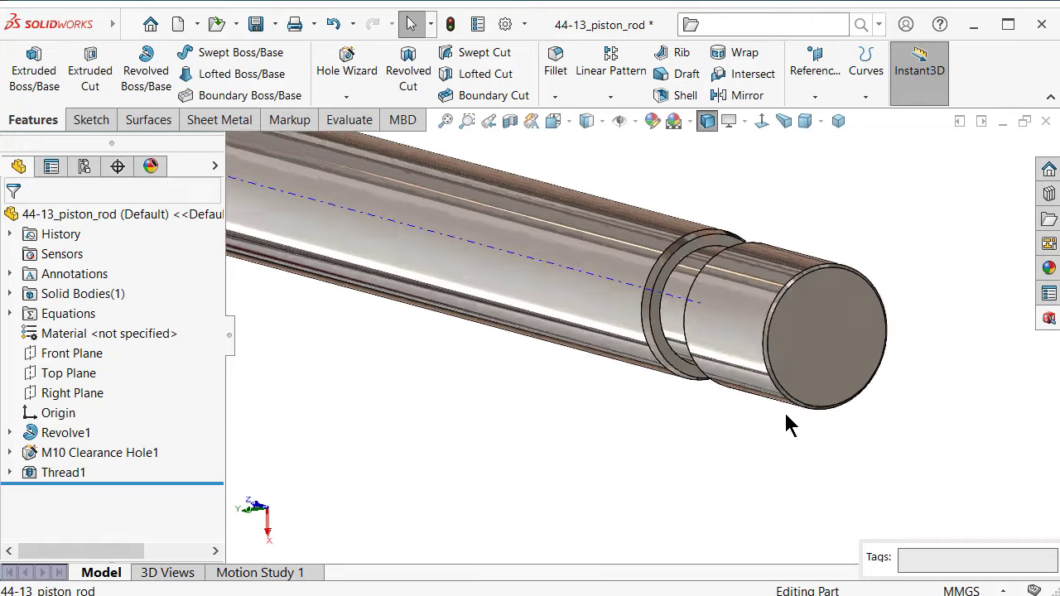
key(Left)
key(Left)
key(Left)
key(Left)
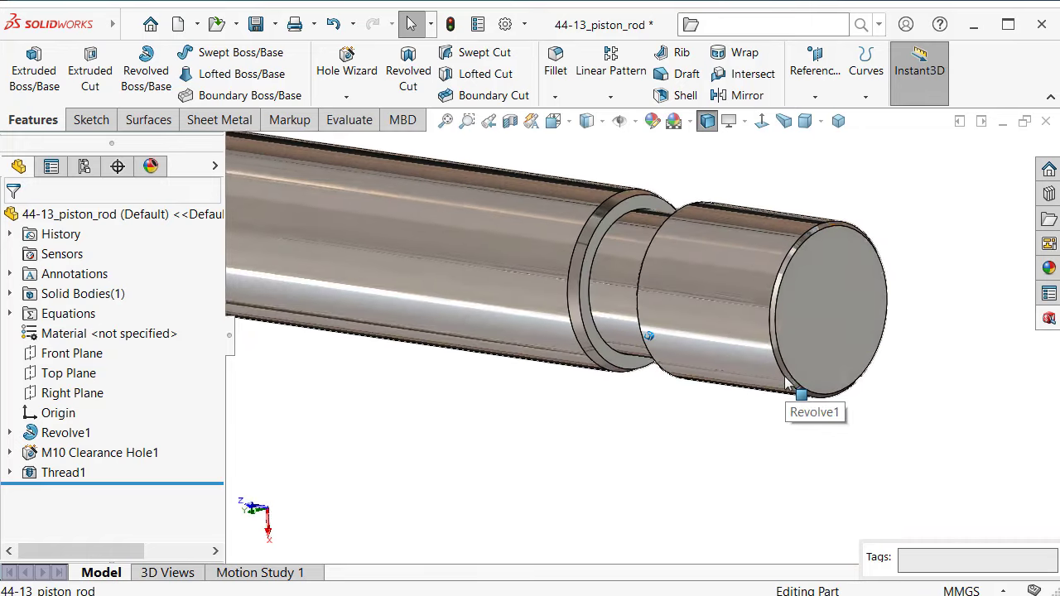
key(Left)
key(Left)
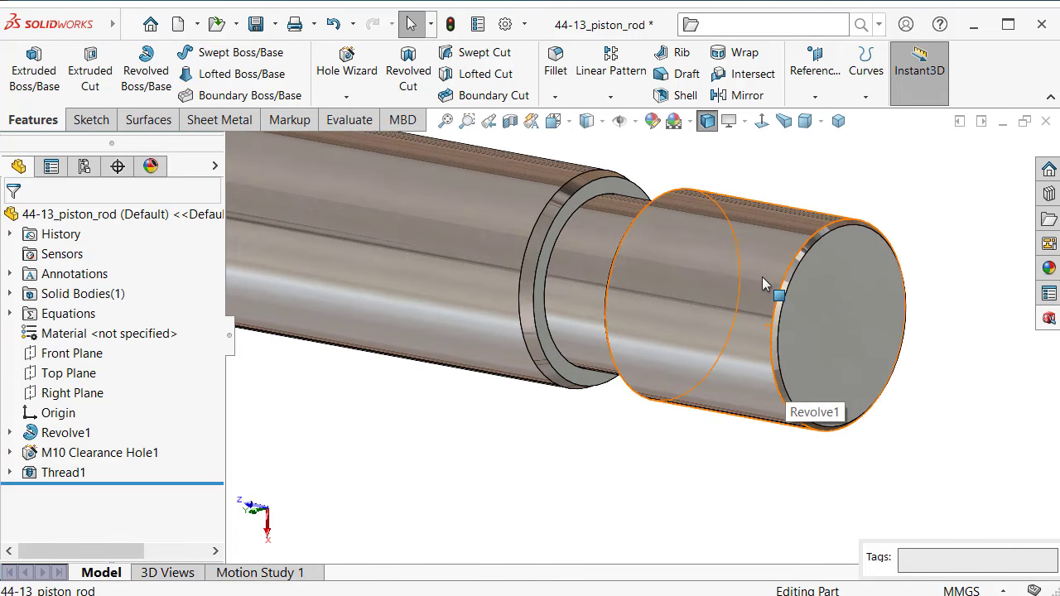
- Start a second Thread feature and set its Metric Die size to M22x1.5
click(346, 98)
click(352, 159)
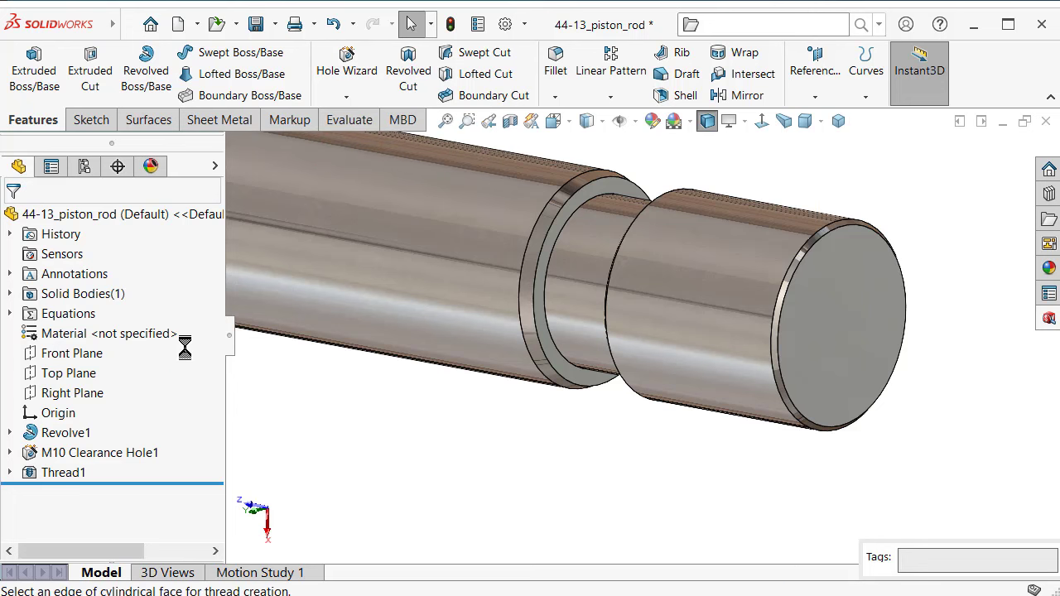
mouse_move(214, 312)
mouse_down()
mouse_move(225, 340)
mouse_move(214, 439)
mouse_up()
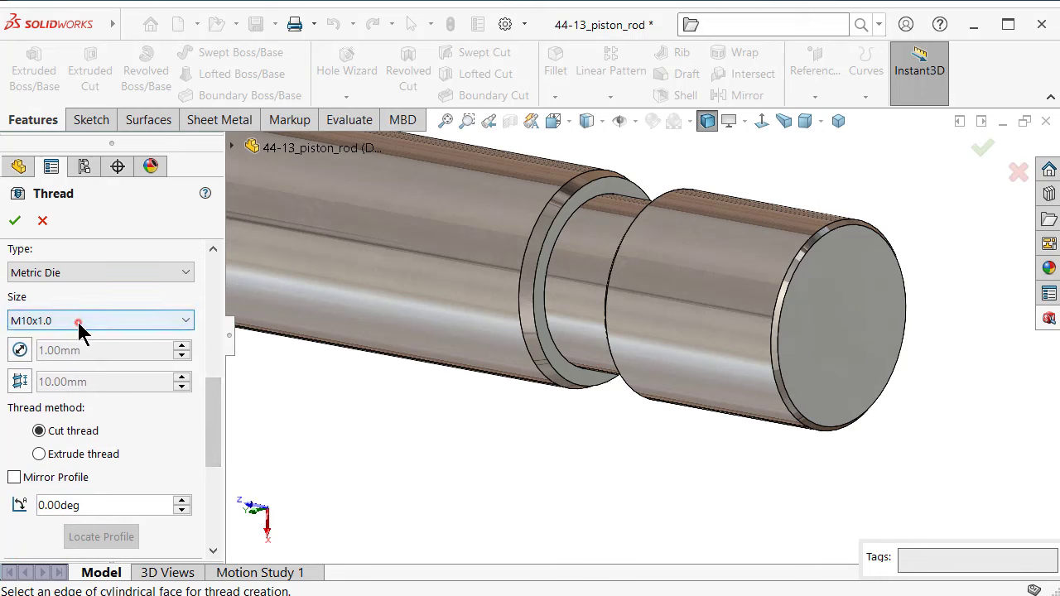
click(78, 322)
scroll(81, 378, down, 4)
scroll(83, 382, down, 2)
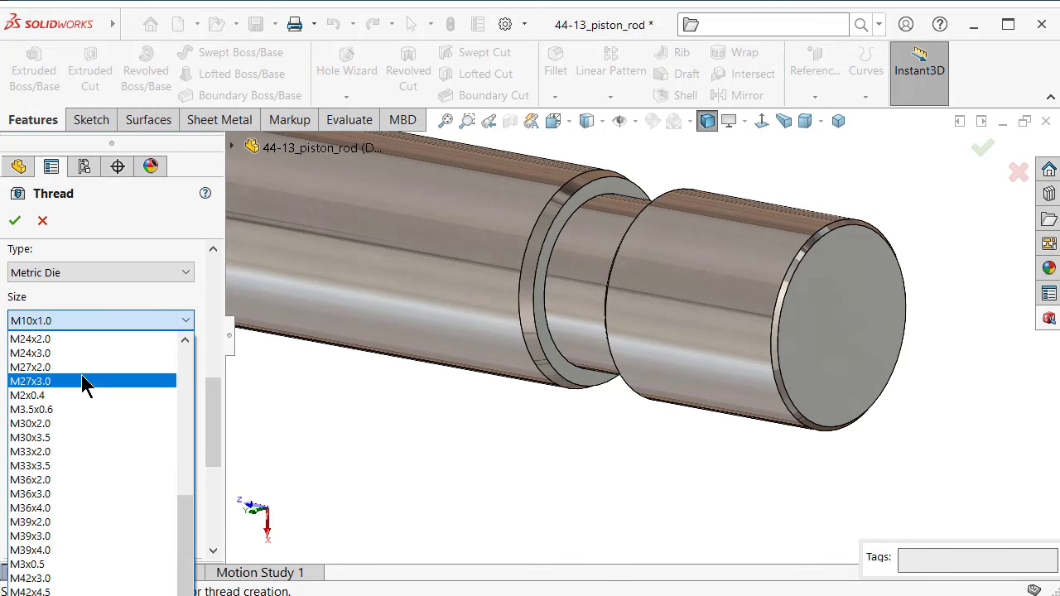
scroll(82, 380, up, 1)
click(66, 341)
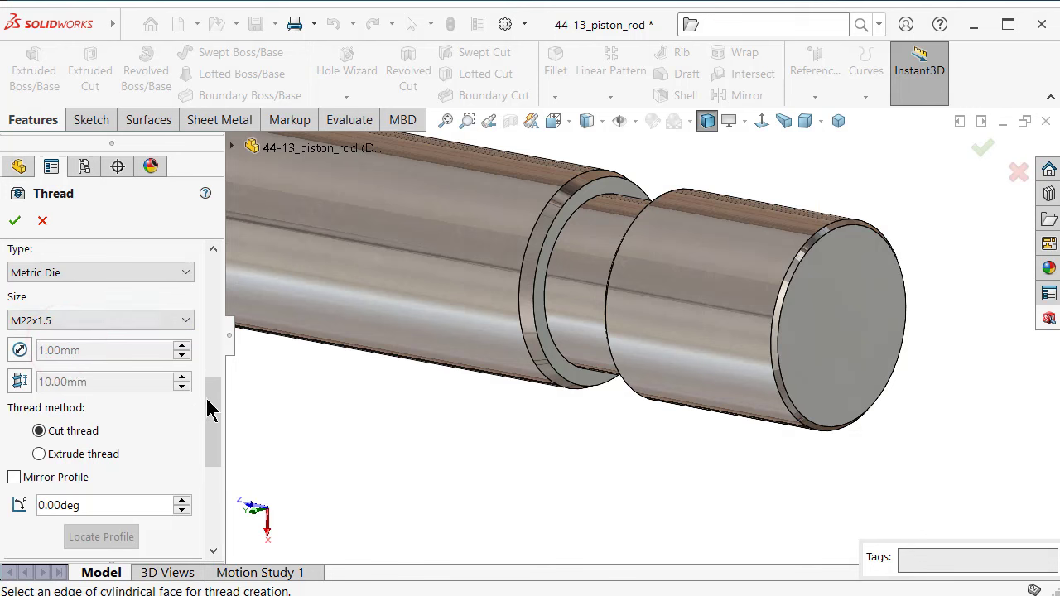
drag(212, 410, 215, 307)
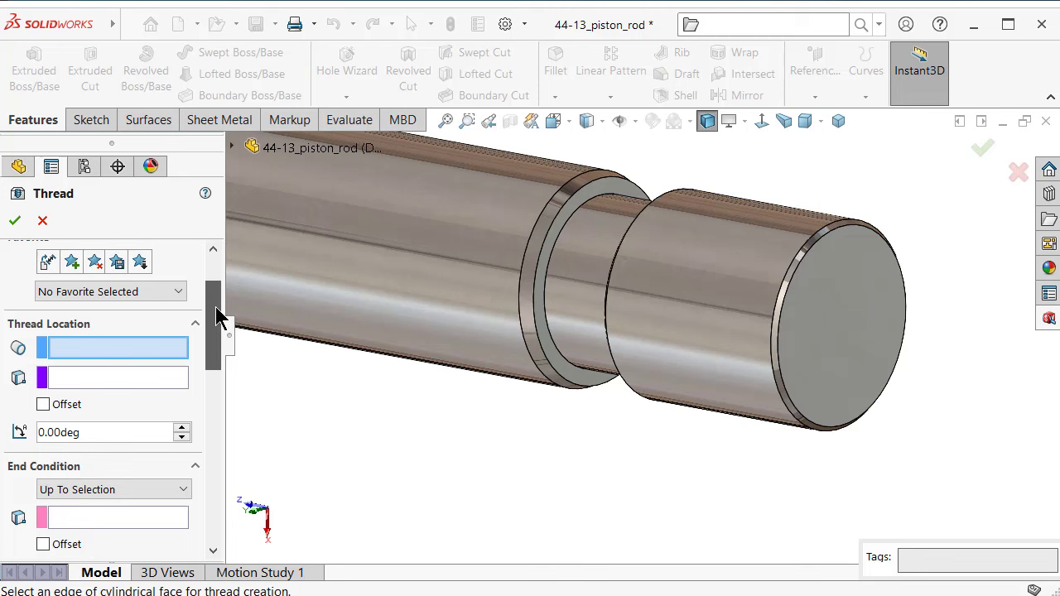
- Start the M22x1.5 thread at the rod's end edge and end it Up To Selection at the shoulder edge
click(813, 234)
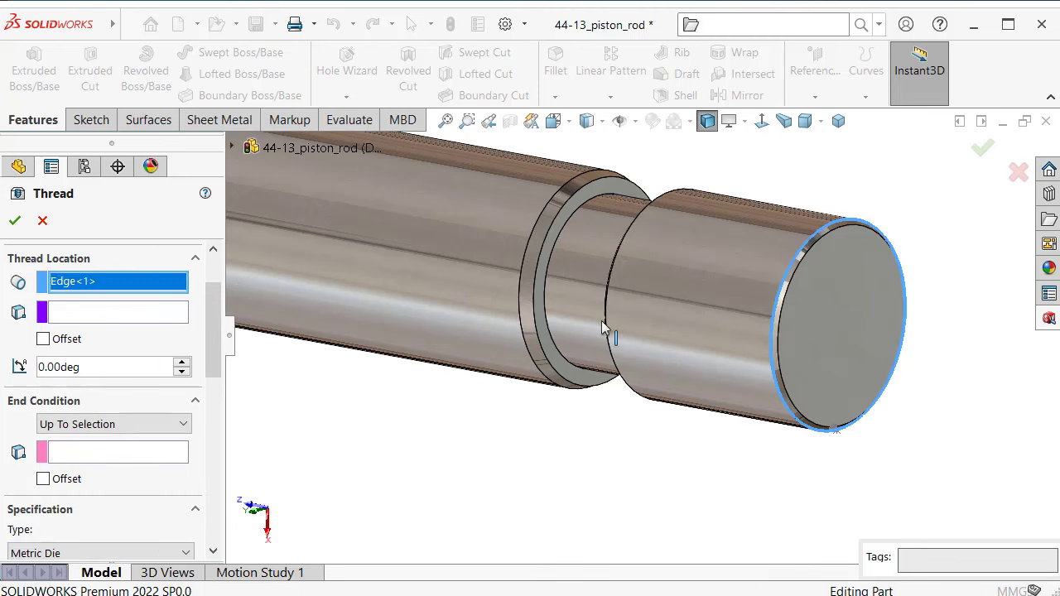
mouse_move(788, 324)
middle_down()
mouse_move(812, 305)
mouse_move(821, 317)
middle_up()
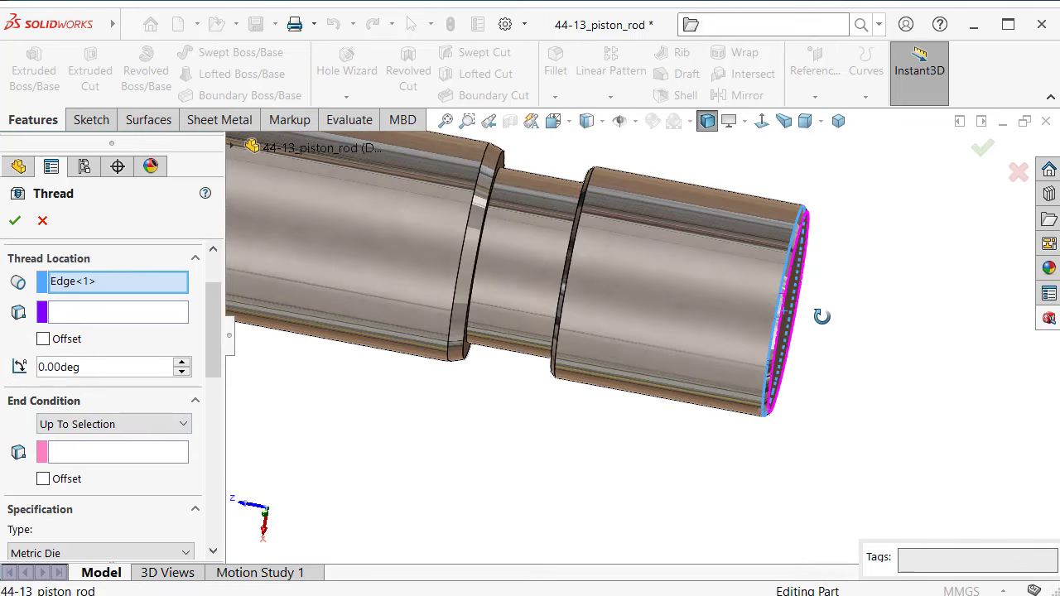
scroll(623, 260, down, 3)
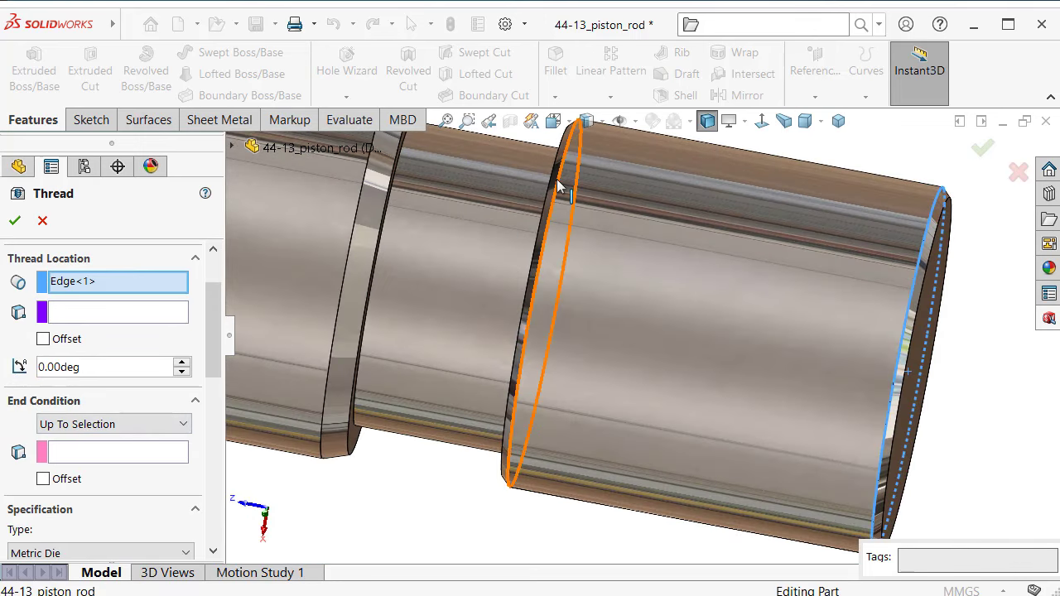
click(560, 189)
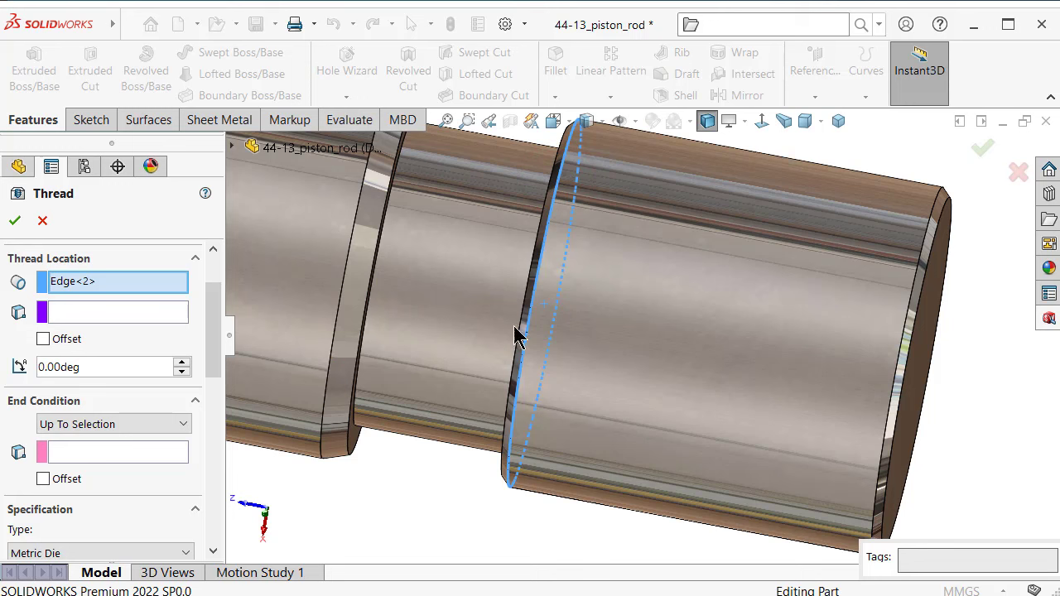
click(137, 285)
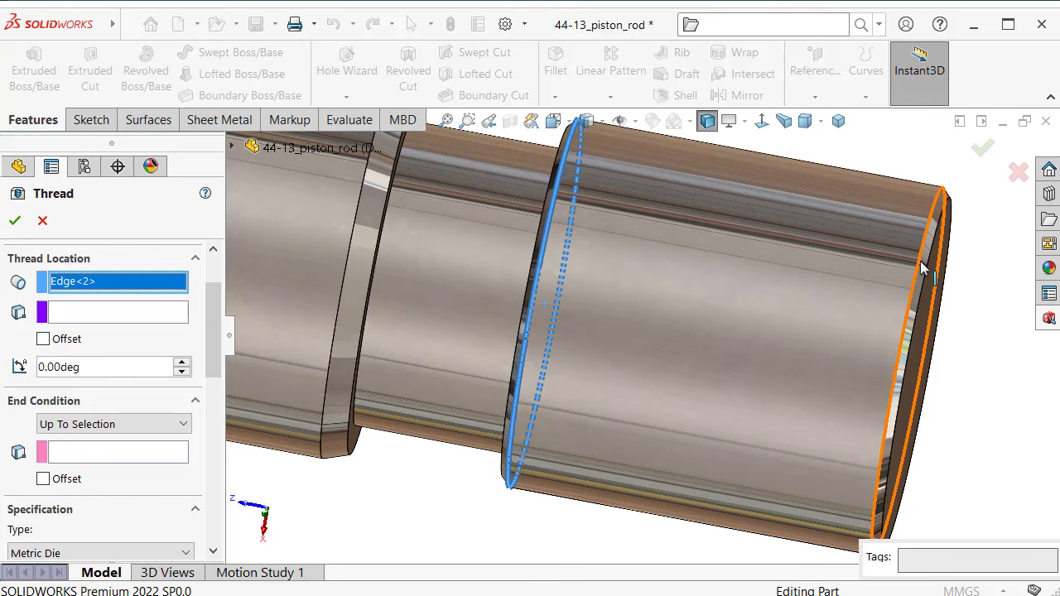
click(924, 309)
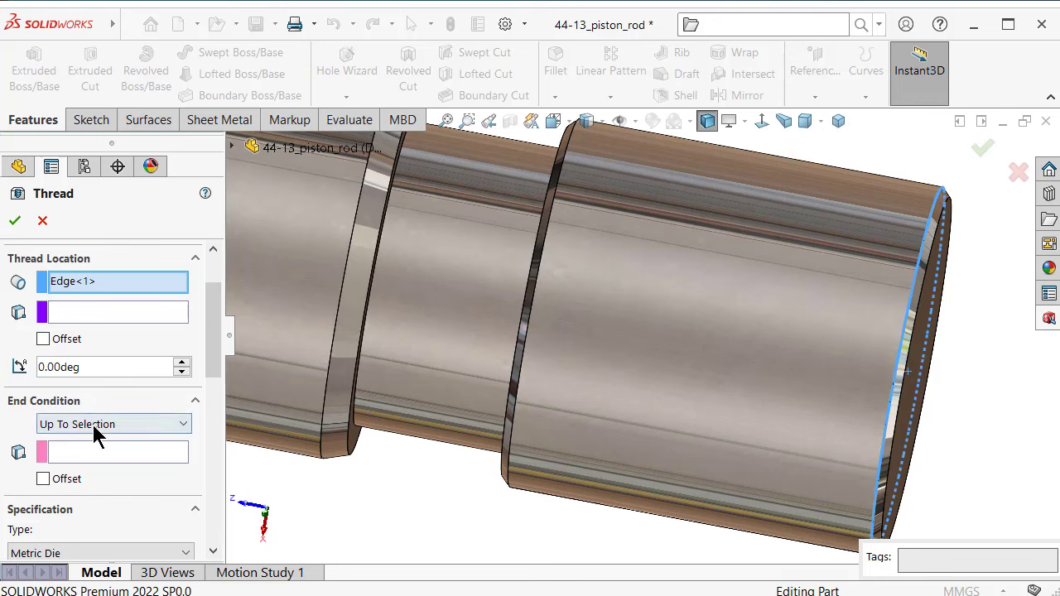
click(95, 453)
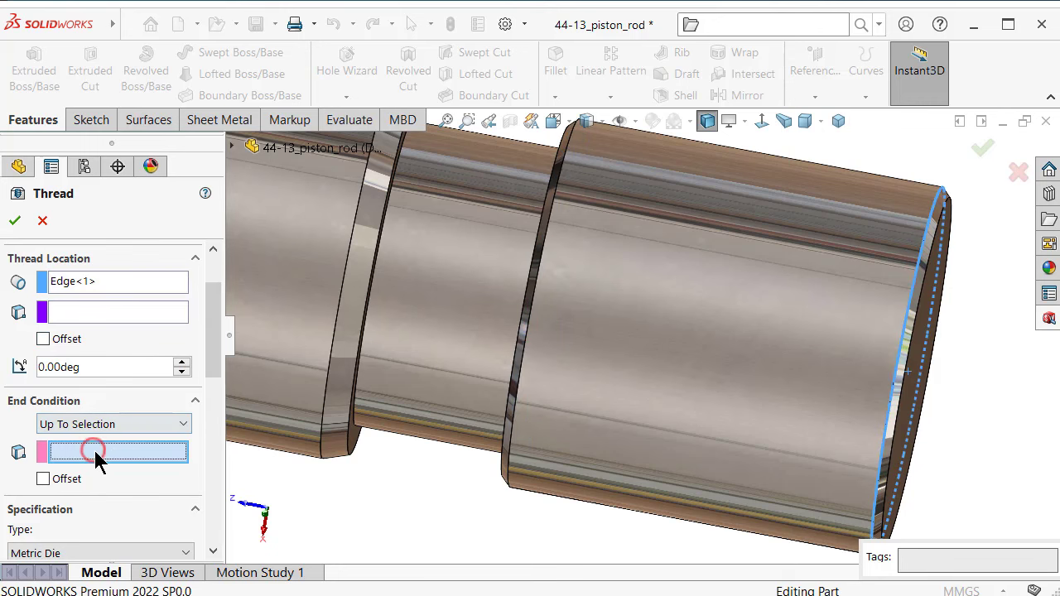
click(531, 294)
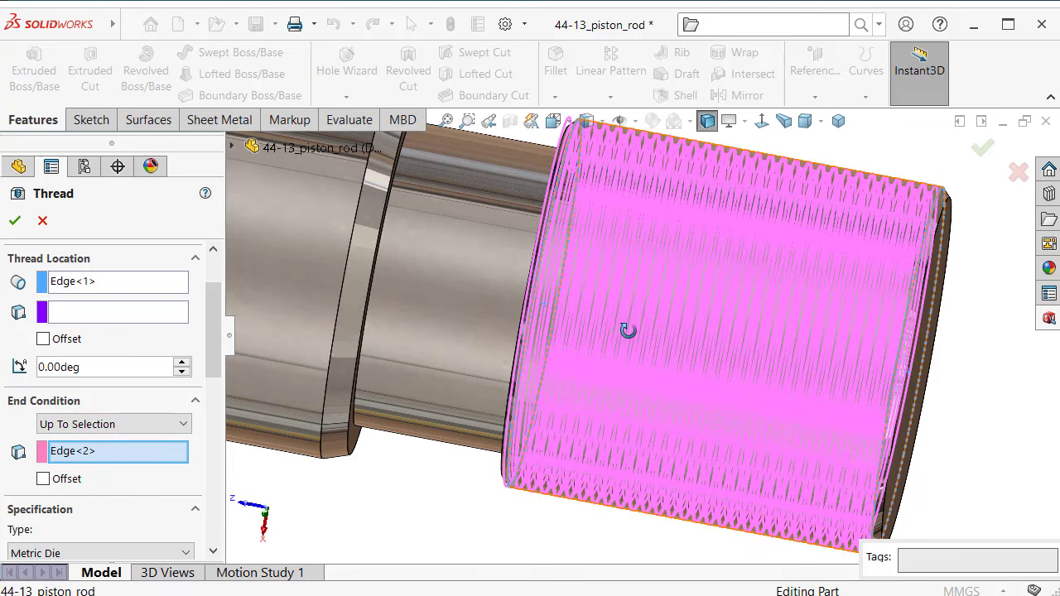
middle_drag(628, 331, 630, 264)
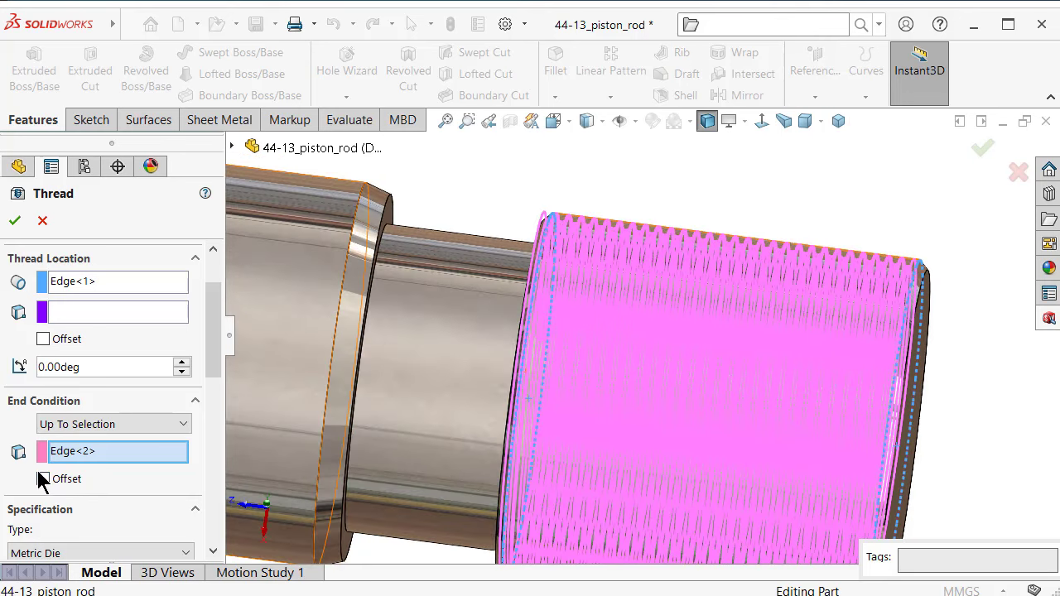
- Enable offsets on the thread's start and end, reversing the start offset direction
click(43, 480)
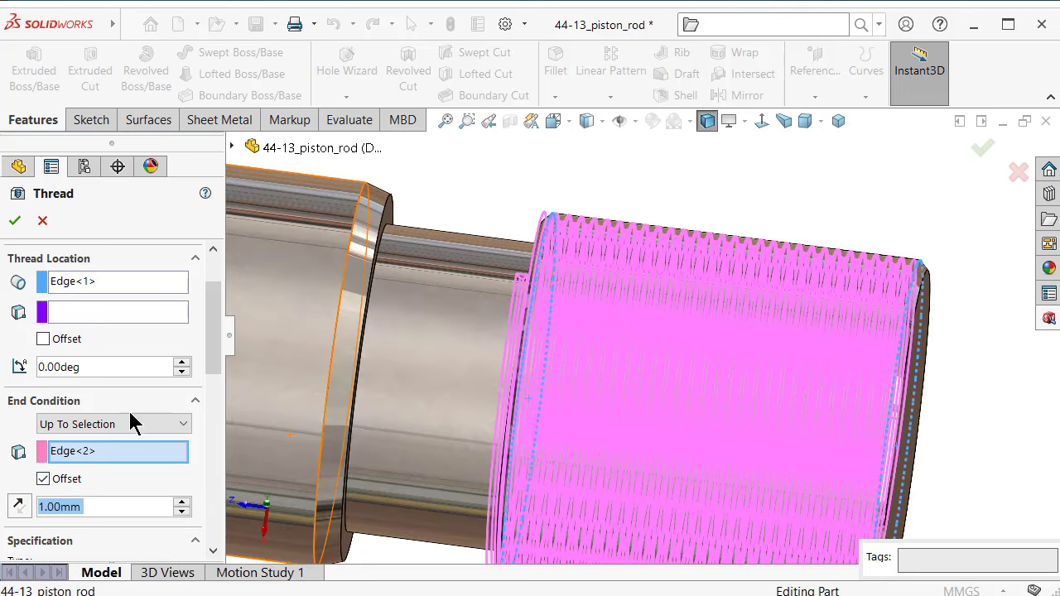
click(43, 340)
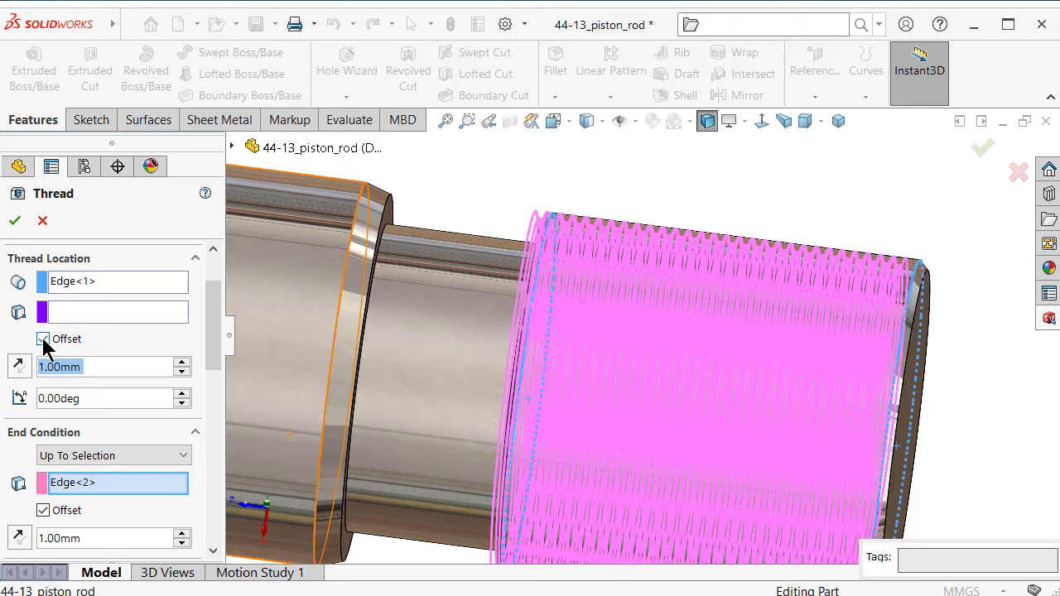
click(14, 373)
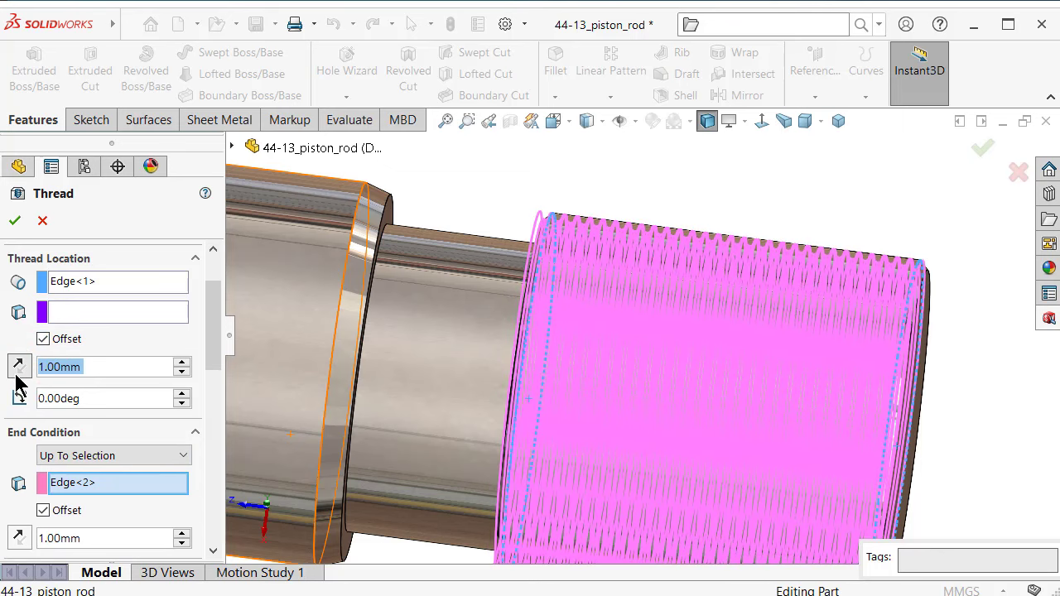
mouse_move(583, 397)
middle_down()
mouse_move(706, 218)
mouse_move(699, 182)
middle_up()
scroll(726, 442, down, 3)
scroll(723, 402, down, 3)
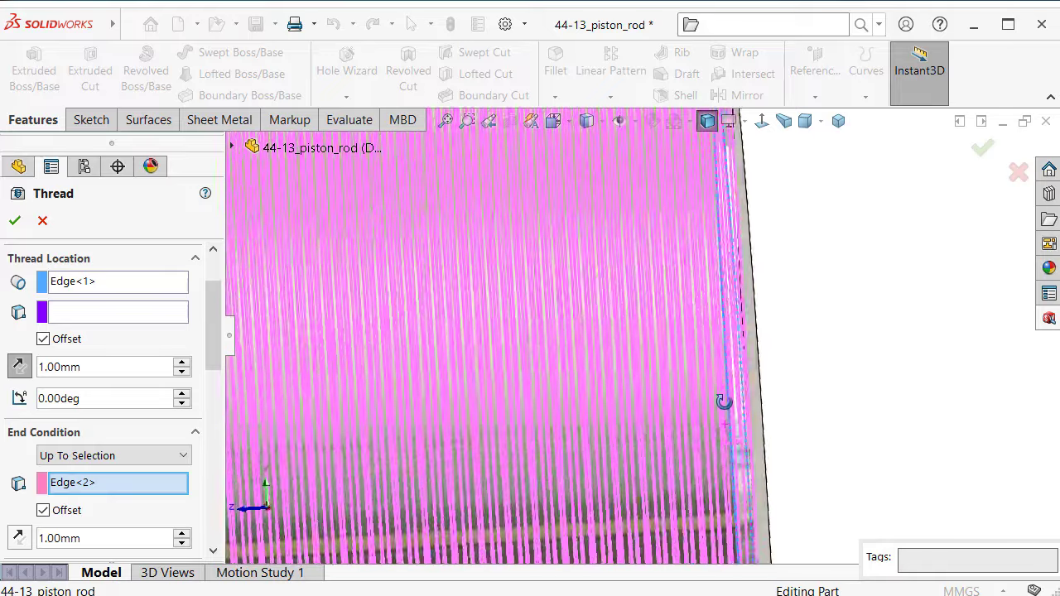
mouse_move(724, 402)
middle_down()
mouse_move(718, 334)
mouse_move(663, 335)
middle_up()
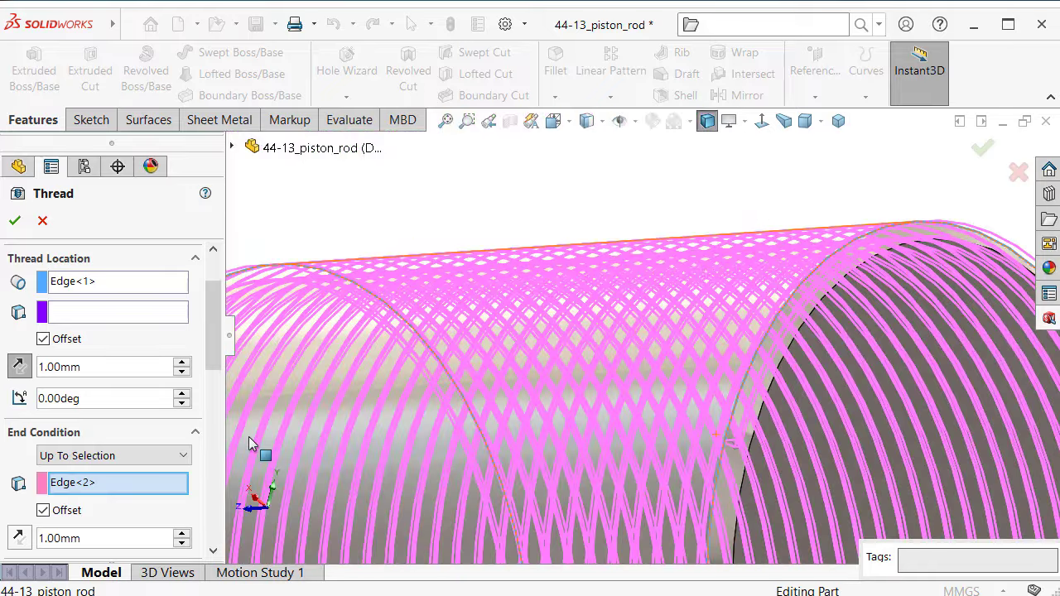
- Enter 2 mm for both the start and end thread offsets
double_click(97, 366)
text(2)
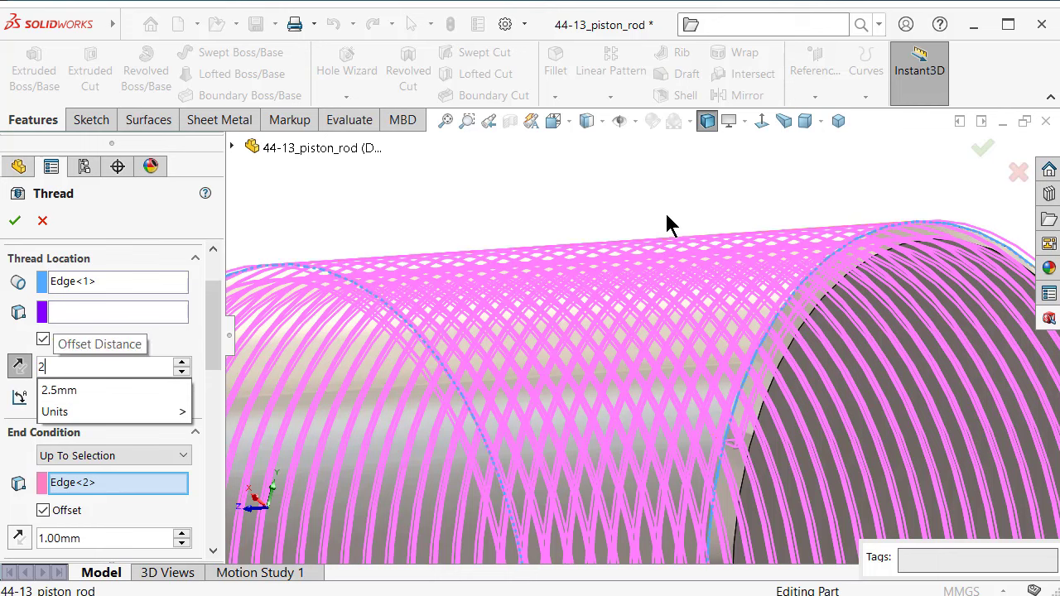
click(644, 194)
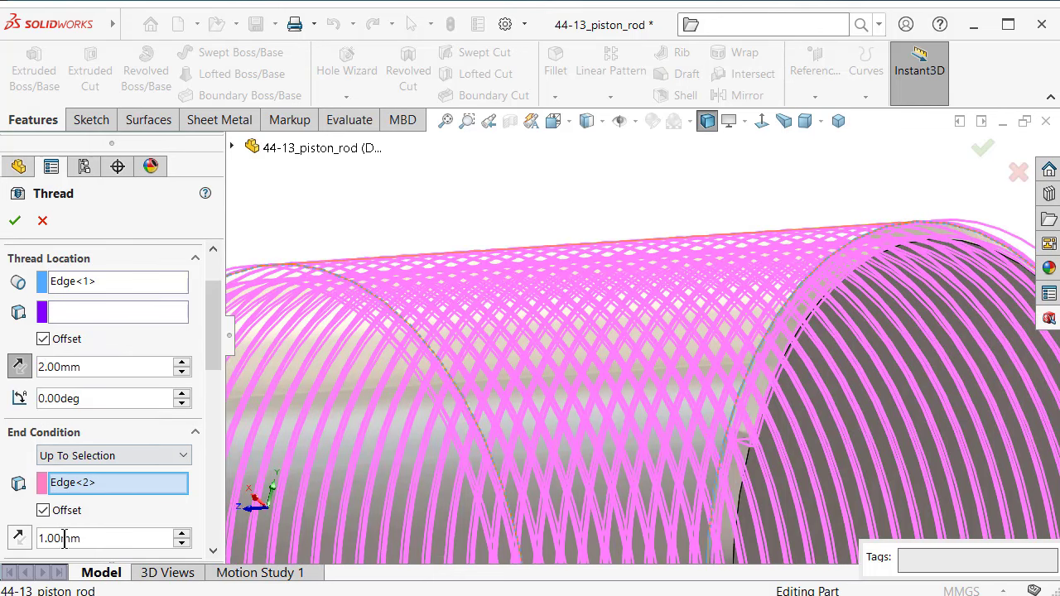
text(2)
click(447, 203)
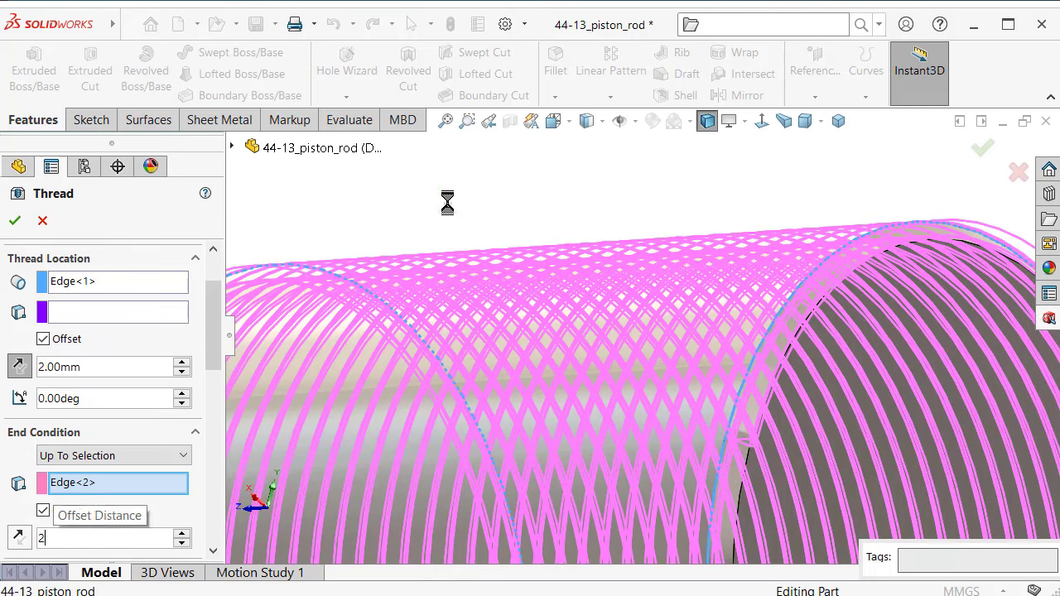
scroll(497, 275, up, 3)
mouse_move(734, 284)
middle_down()
mouse_move(648, 246)
mouse_move(705, 251)
middle_up()
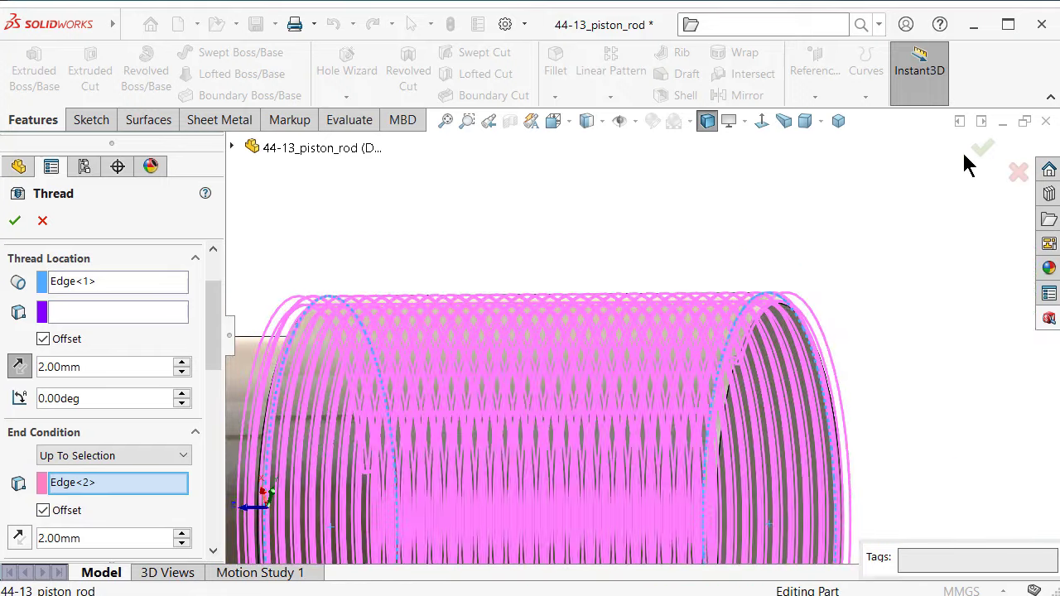
- Accept the M22x1.5 thread as Thread2 and orbit around the threaded end to inspect it
click(988, 148)
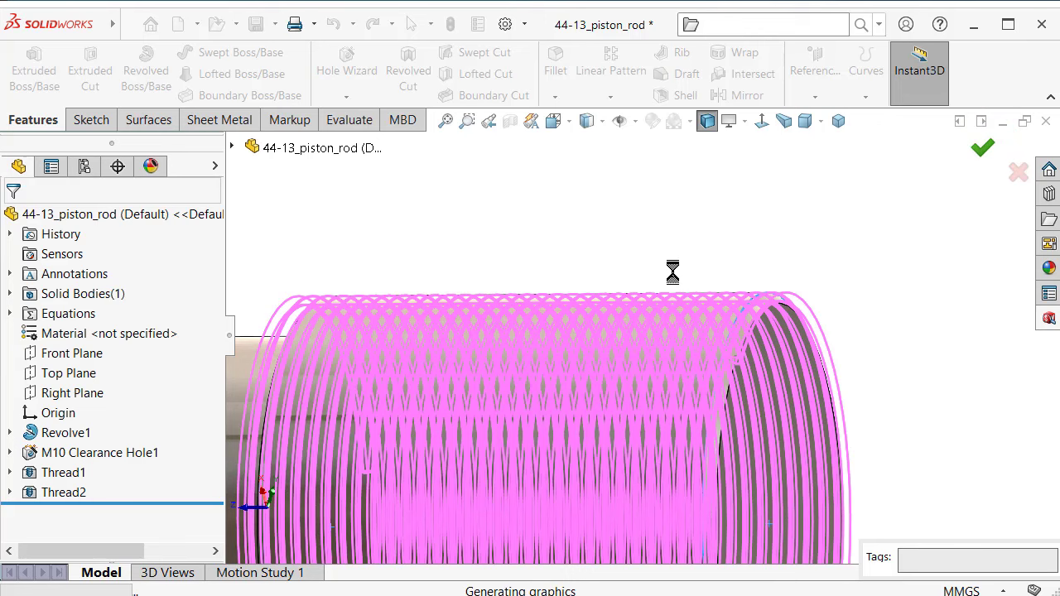
scroll(672, 287, up, 2)
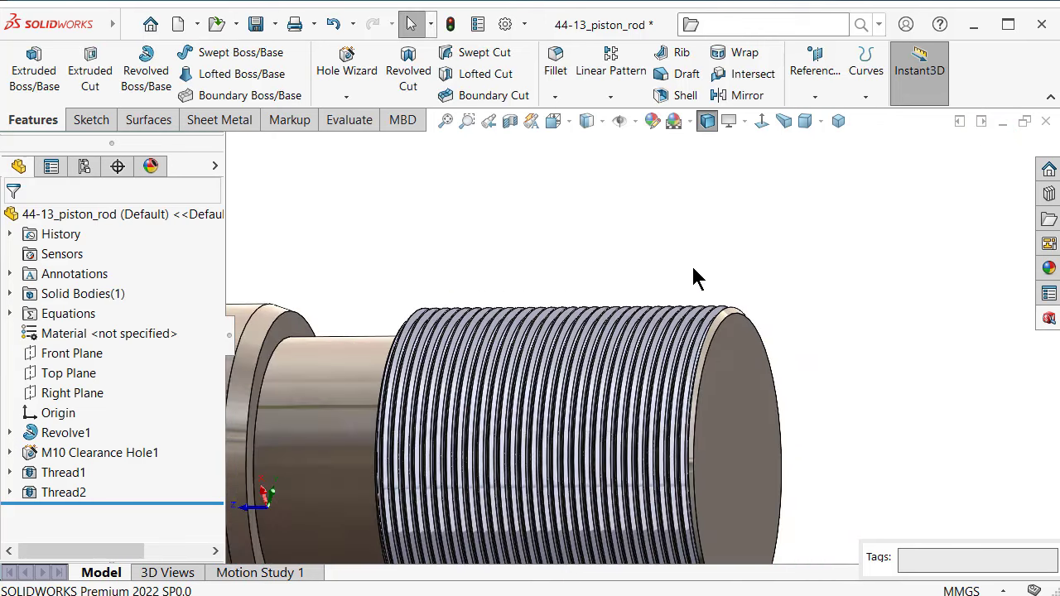
middle_drag(696, 277, 727, 322)
middle_drag(728, 398, 716, 380)
scroll(642, 278, up, 3)
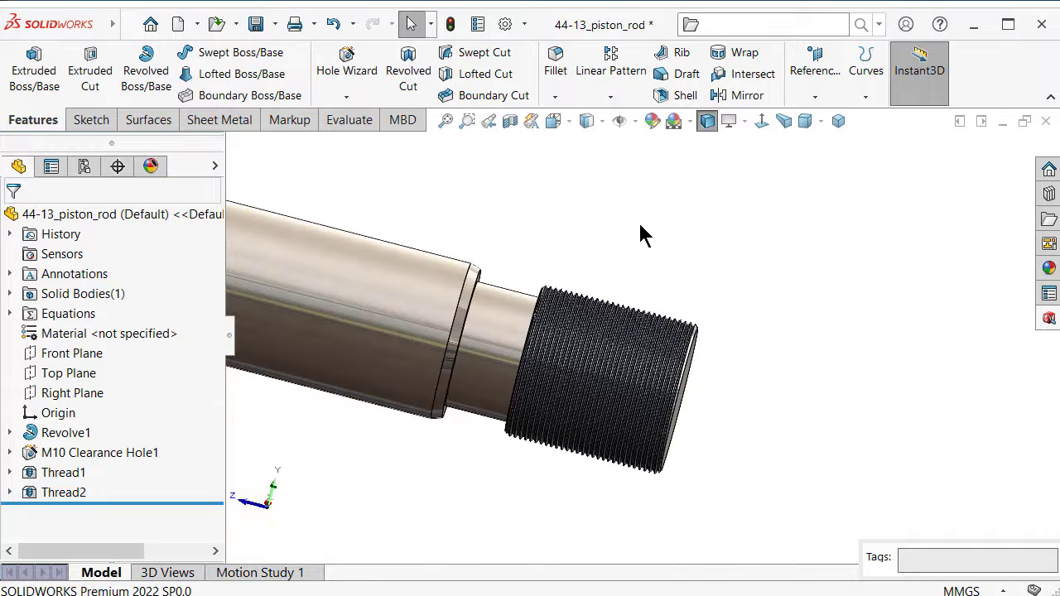
scroll(638, 236, up, 2)
mouse_move(634, 235)
middle_down()
mouse_move(644, 253)
mouse_move(637, 287)
mouse_move(864, 165)
middle_up()
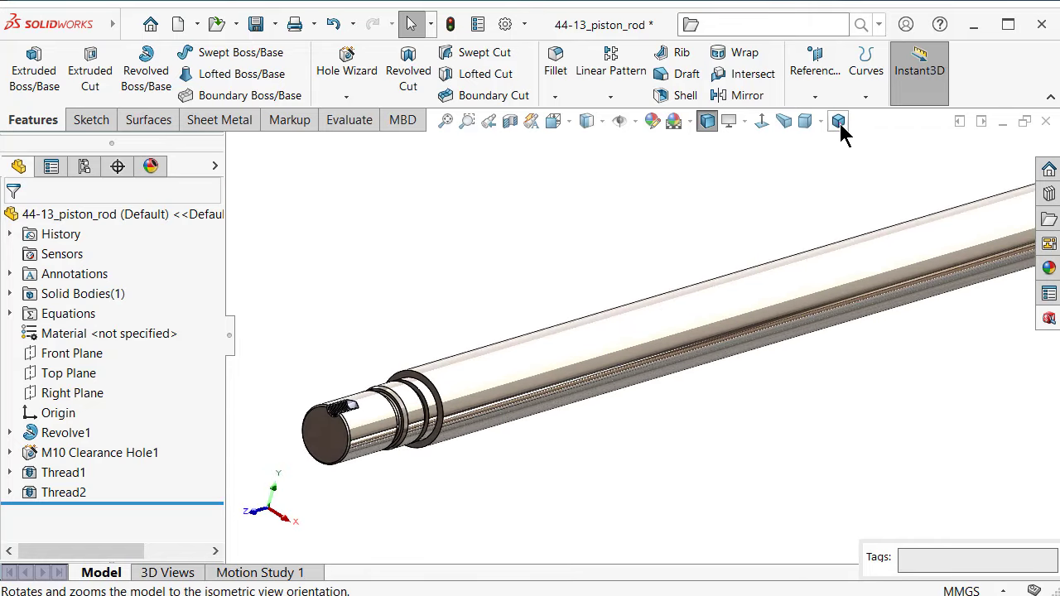
- Inspect the piston rod from isometric and side views, viewing its end face straight on
click(839, 123)
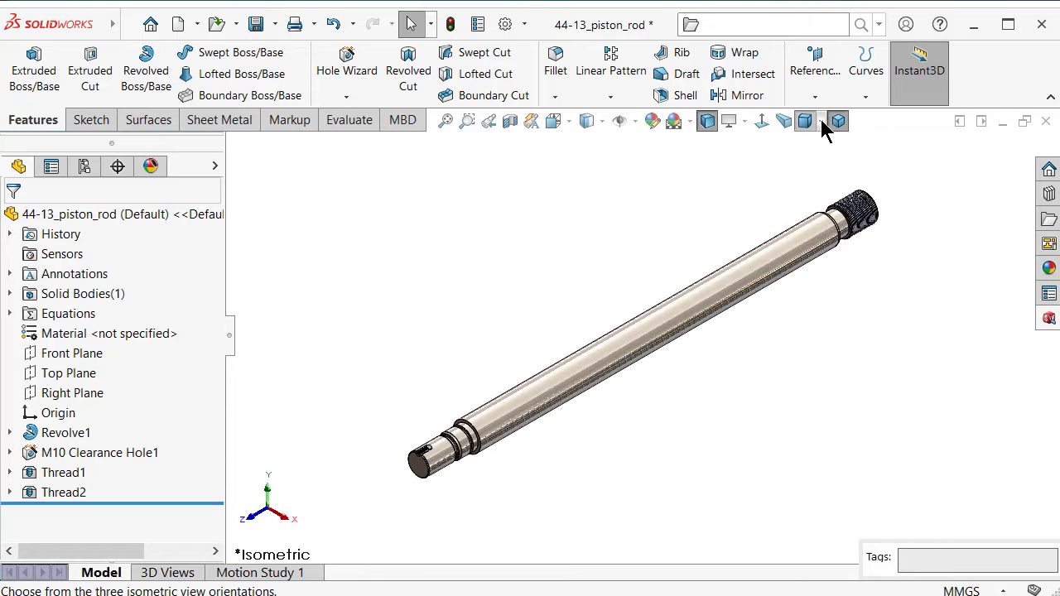
click(762, 121)
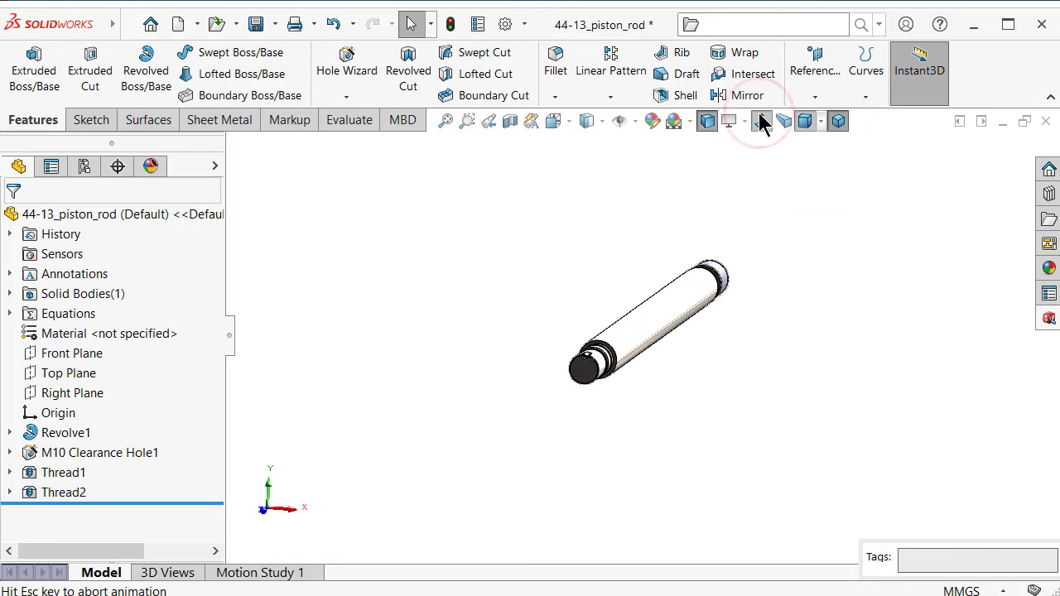
scroll(644, 333, down, 5)
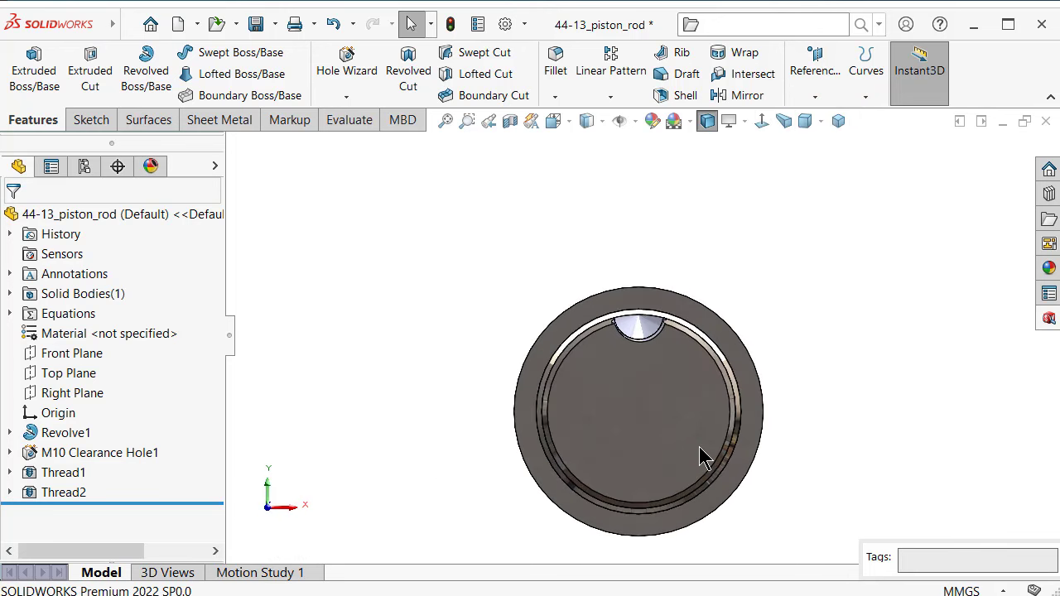
key(ctrl+1)
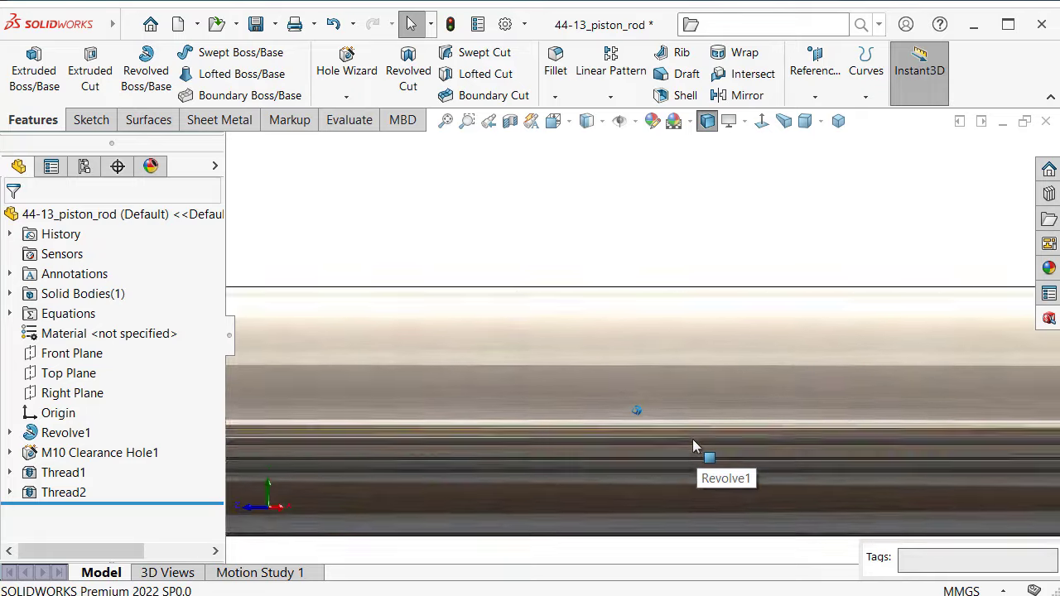
mouse_move(703, 428)
middle_down()
mouse_move(609, 432)
mouse_move(689, 414)
middle_up()
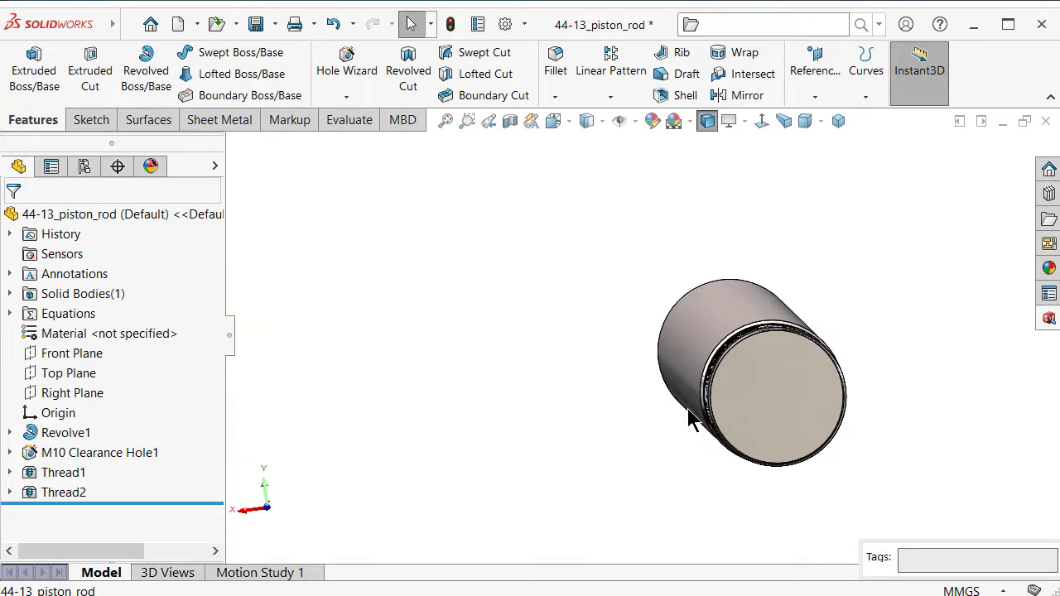
click(762, 392)
click(908, 346)
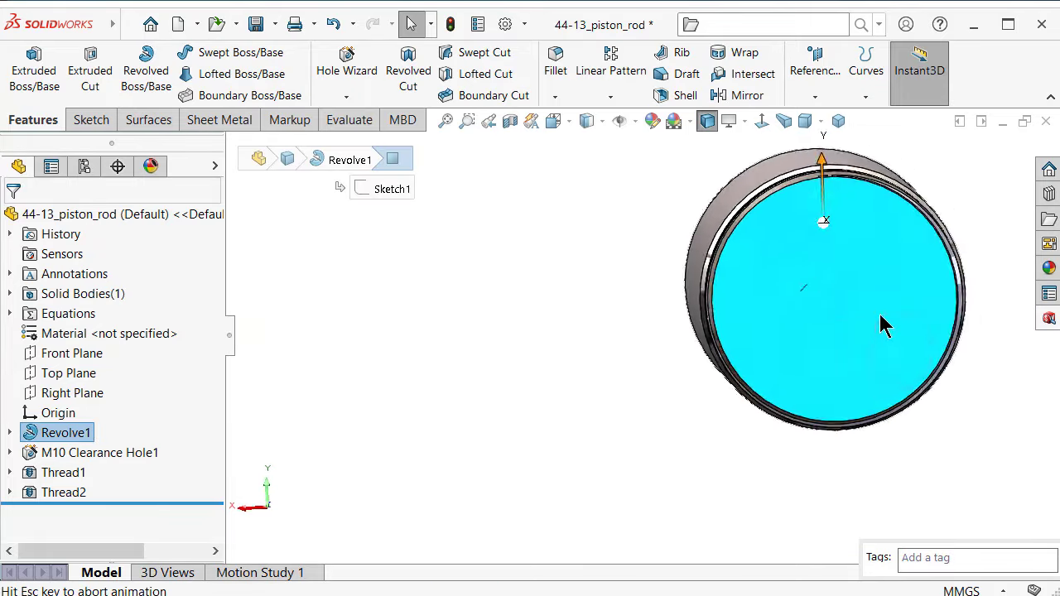
click(862, 264)
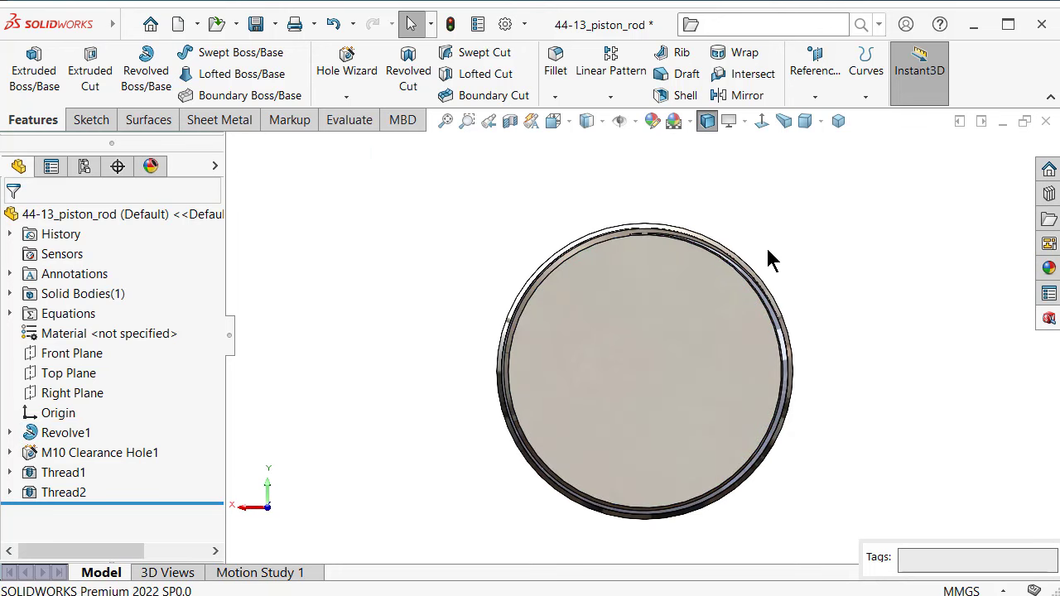
mouse_move(769, 259)
middle_down()
mouse_move(805, 244)
mouse_move(769, 265)
middle_up()
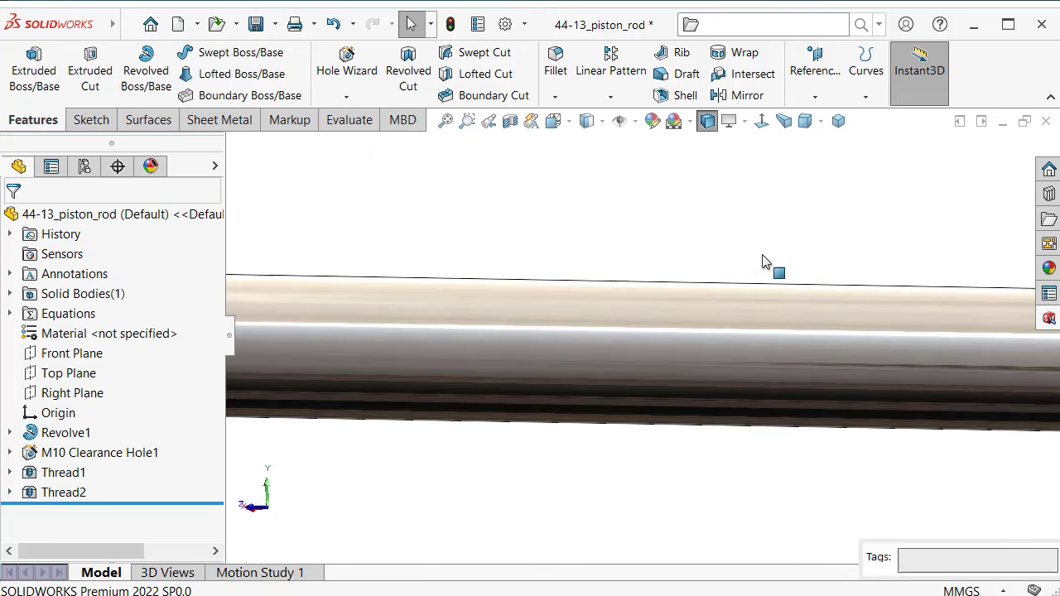
- Fit the whole piston rod in view and turn it to a dimetric orientation
click(761, 122)
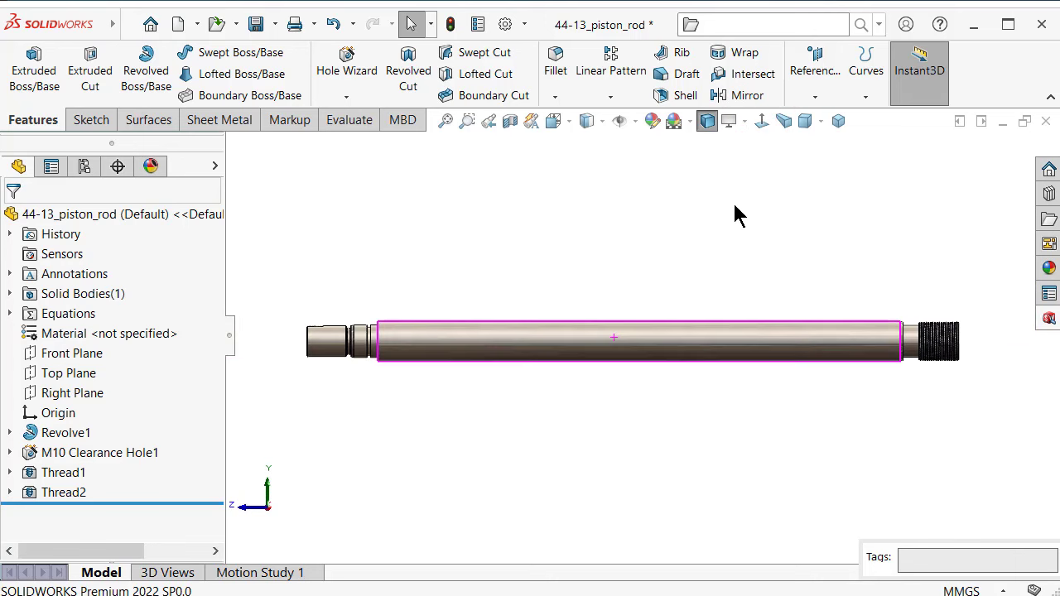
click(839, 122)
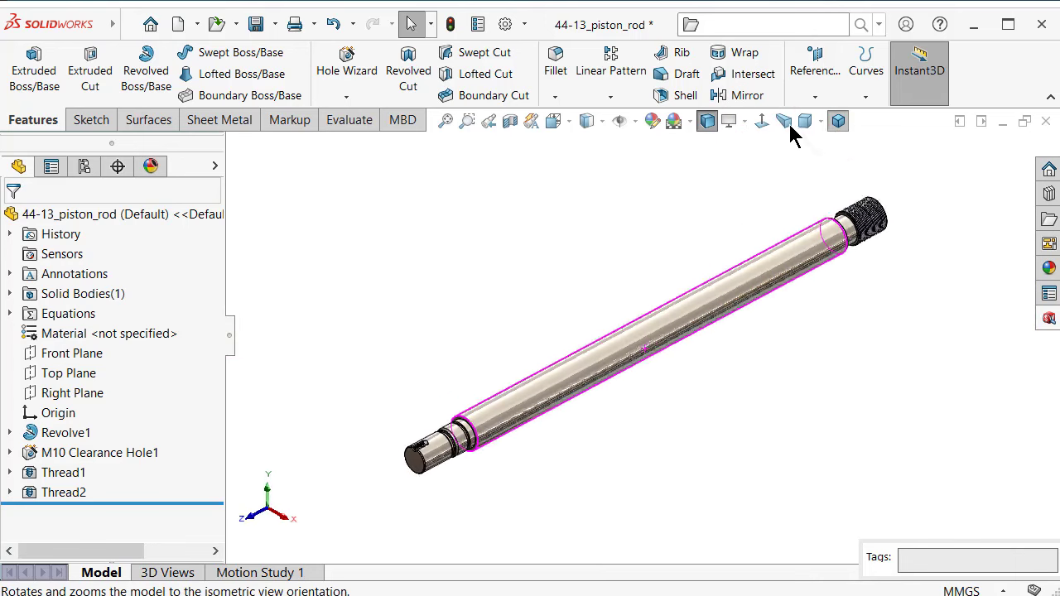
click(821, 121)
click(825, 163)
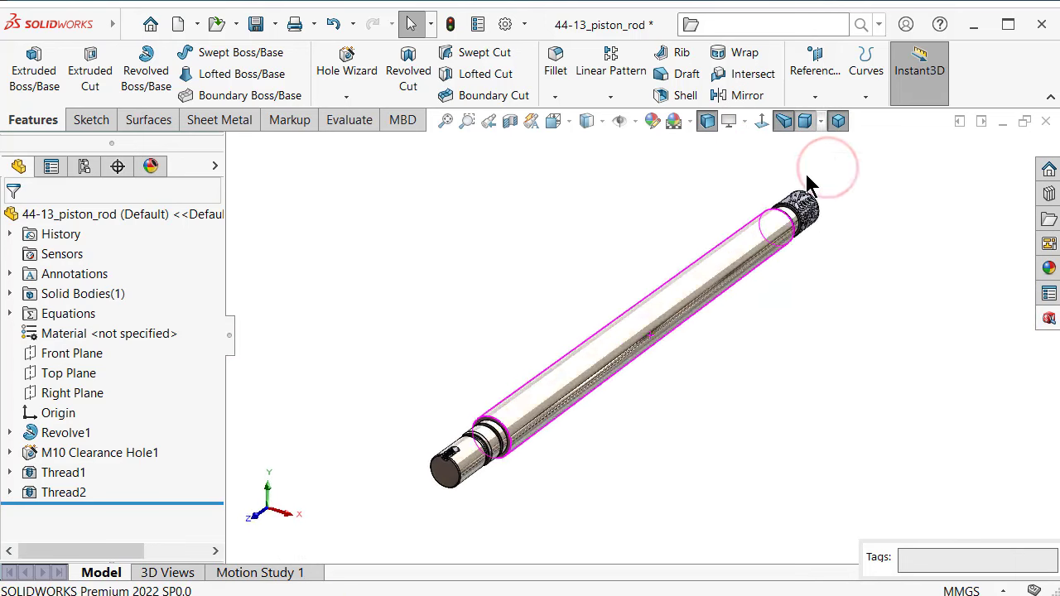